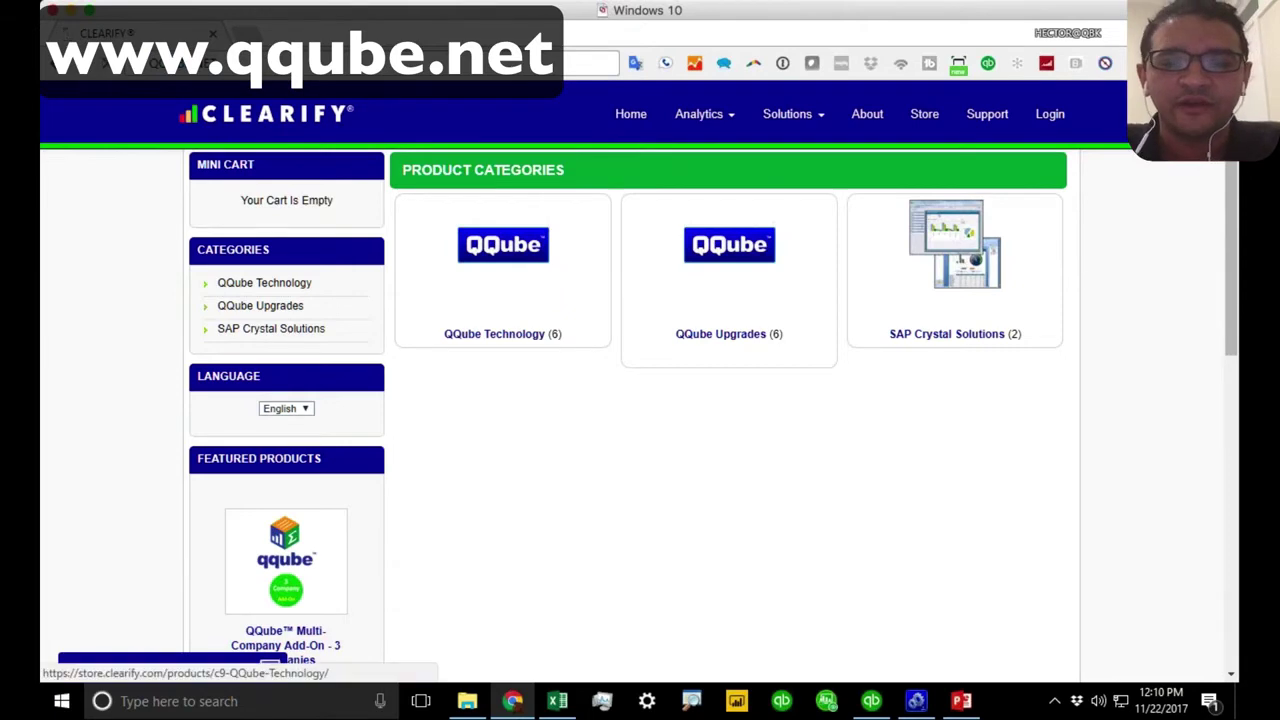
# Step: Review the QQube Technology editions and add-ons in the Clearify store and highlight the Single-User Edition's price
pyautogui.scroll(-3, 1105, 491)
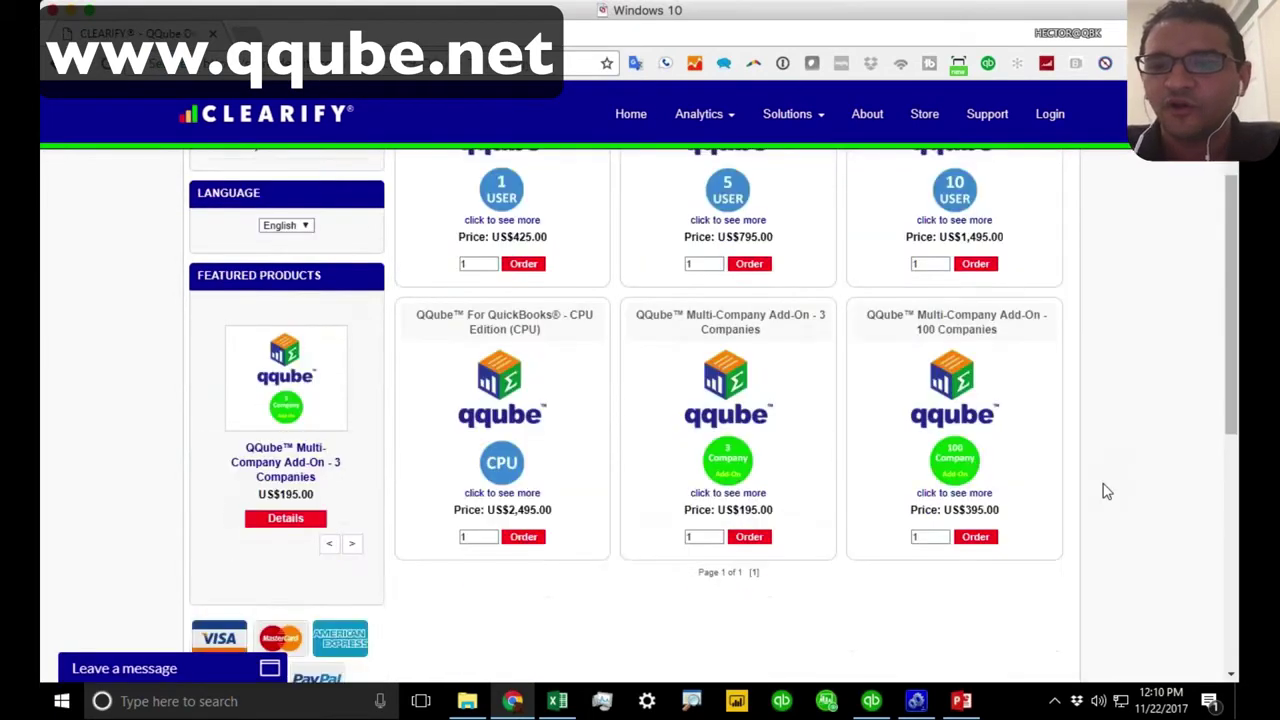
pyautogui.scroll(3, 1107, 491)
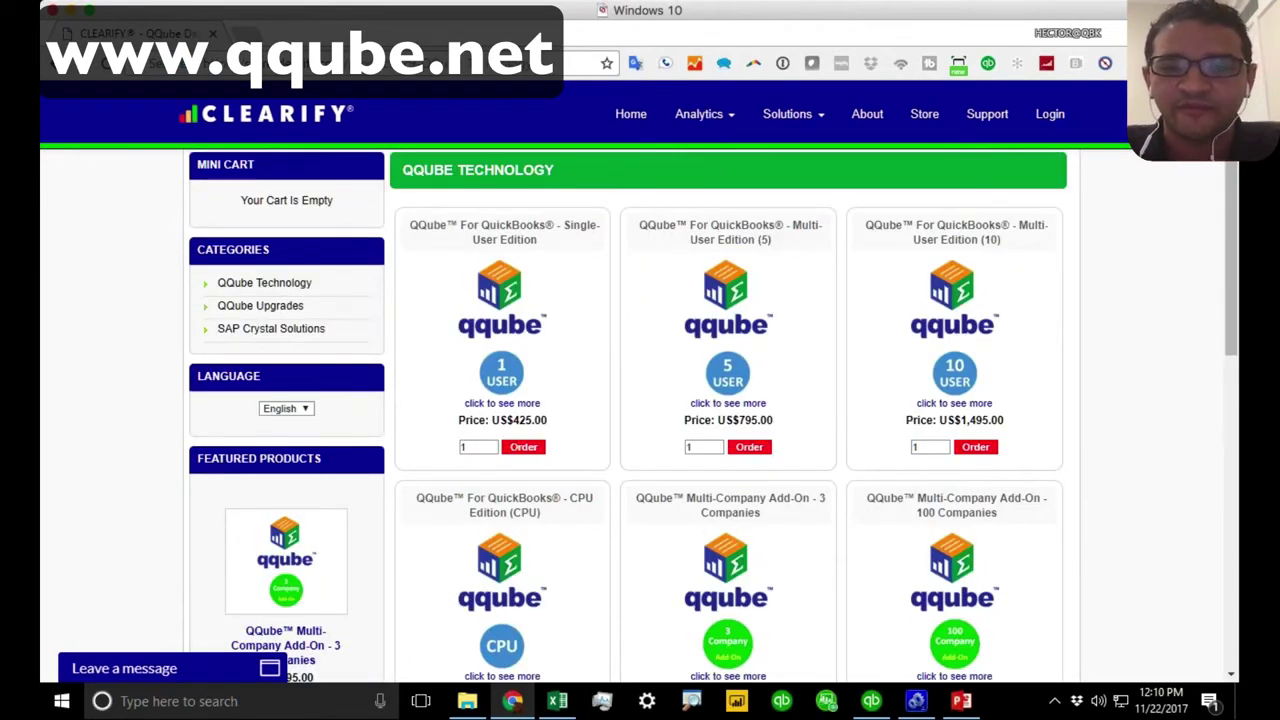
pyautogui.moveTo(514, 420); pyautogui.dragTo(547, 420)
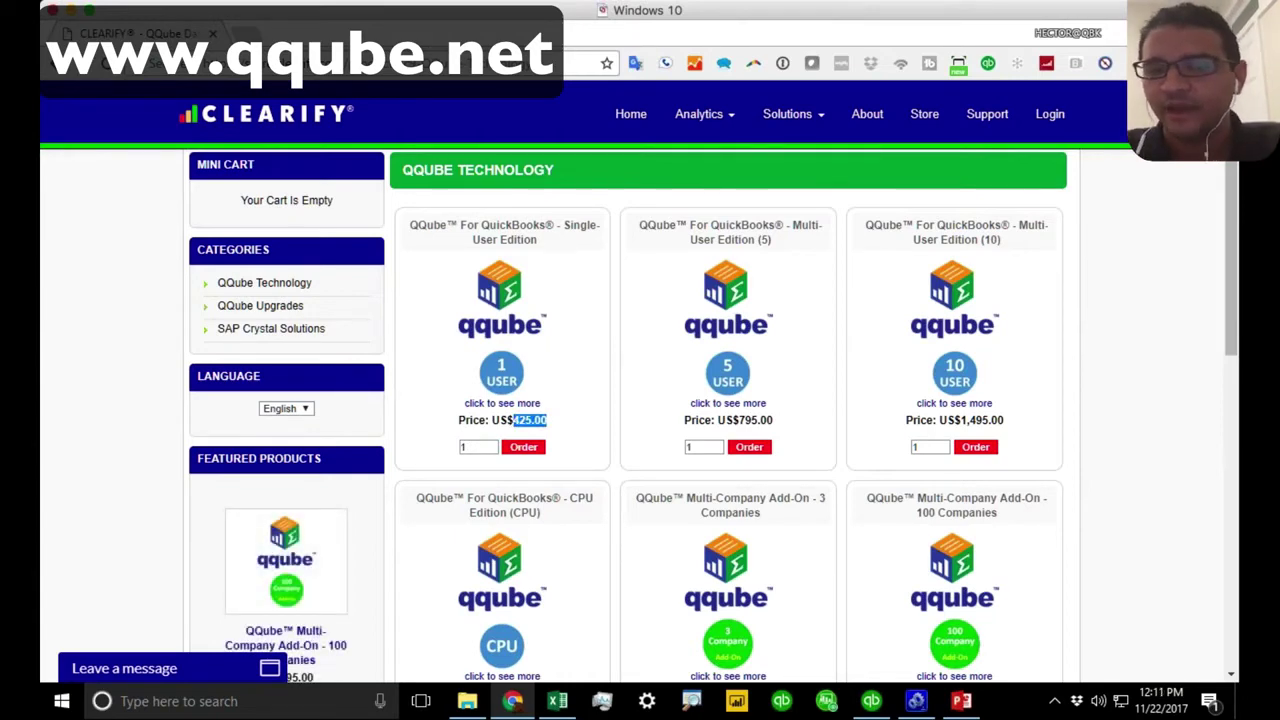
pyautogui.click(1111, 509)
# Step: Open the YouTube home page in a new browser tab through a Google search for "youtube"
pyautogui.hotkey('ctrl', 't')
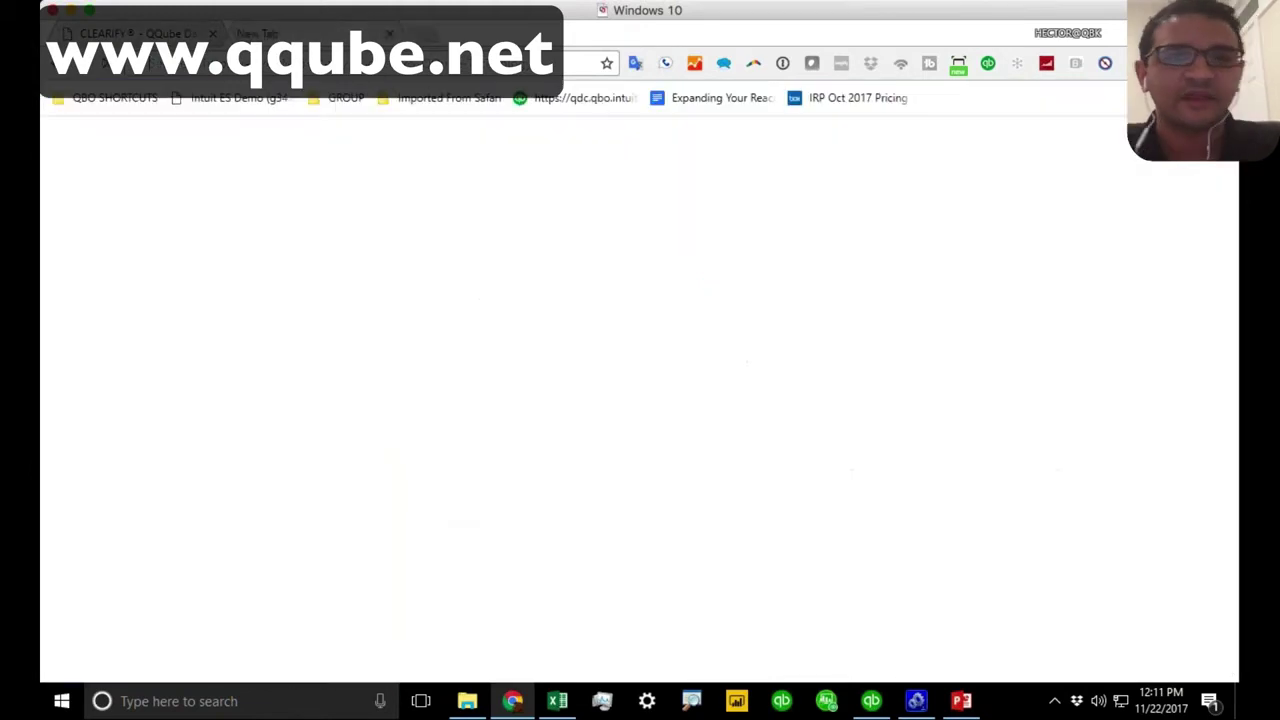
pyautogui.write('youtube')
pyautogui.press('Return')
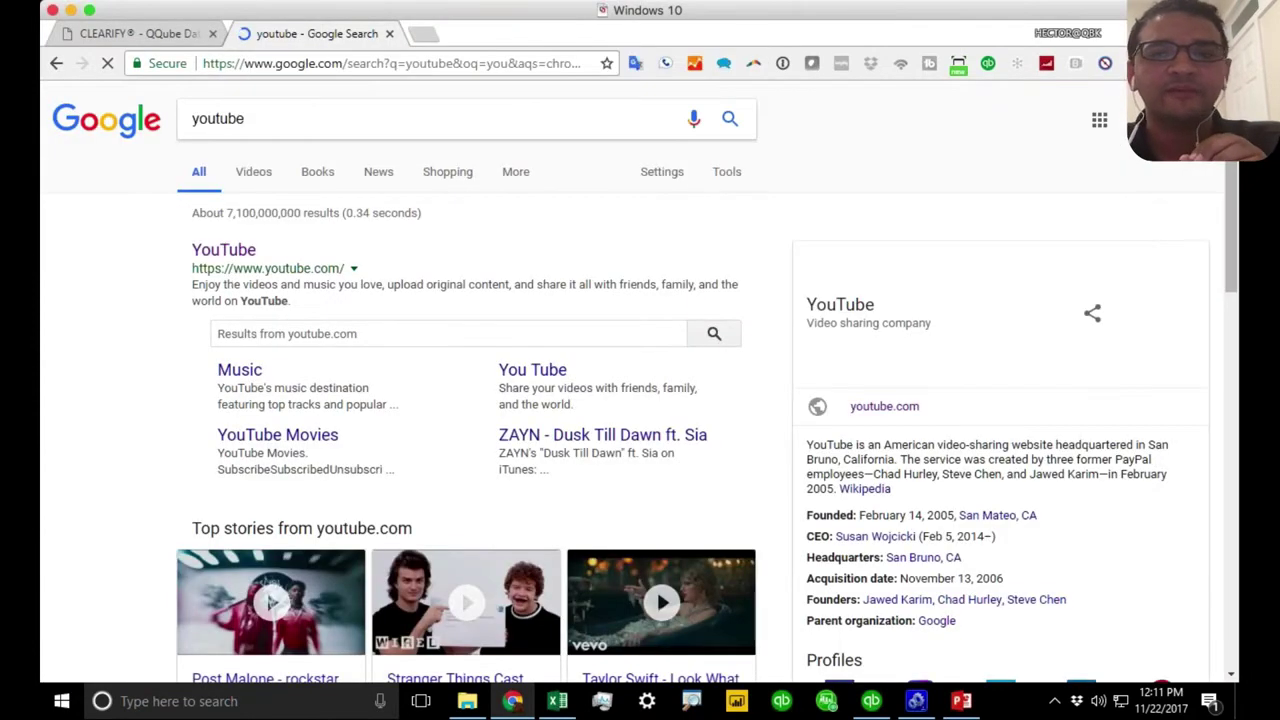
pyautogui.click(224, 250)
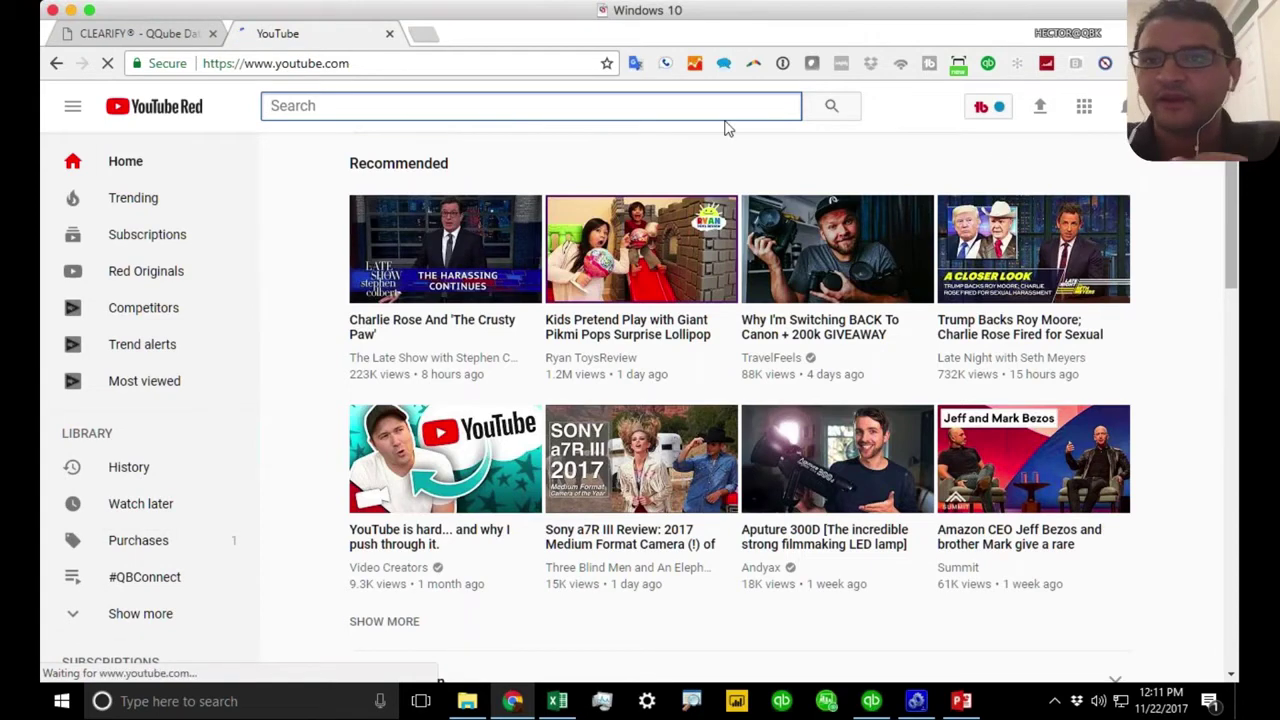
# Step: Search YouTube for the presenter's name plus "cpa", open that channel and pause its intro video
pyautogui.write('hector g')
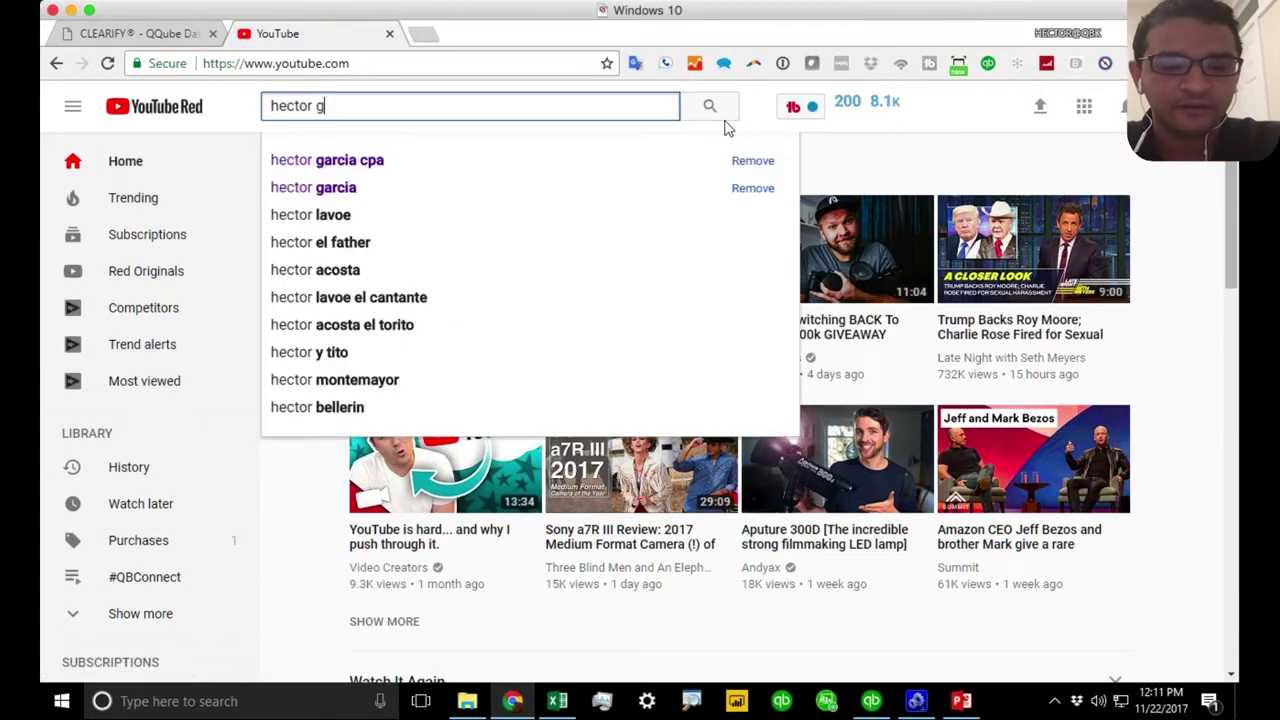
pyautogui.write('arcia cpa')
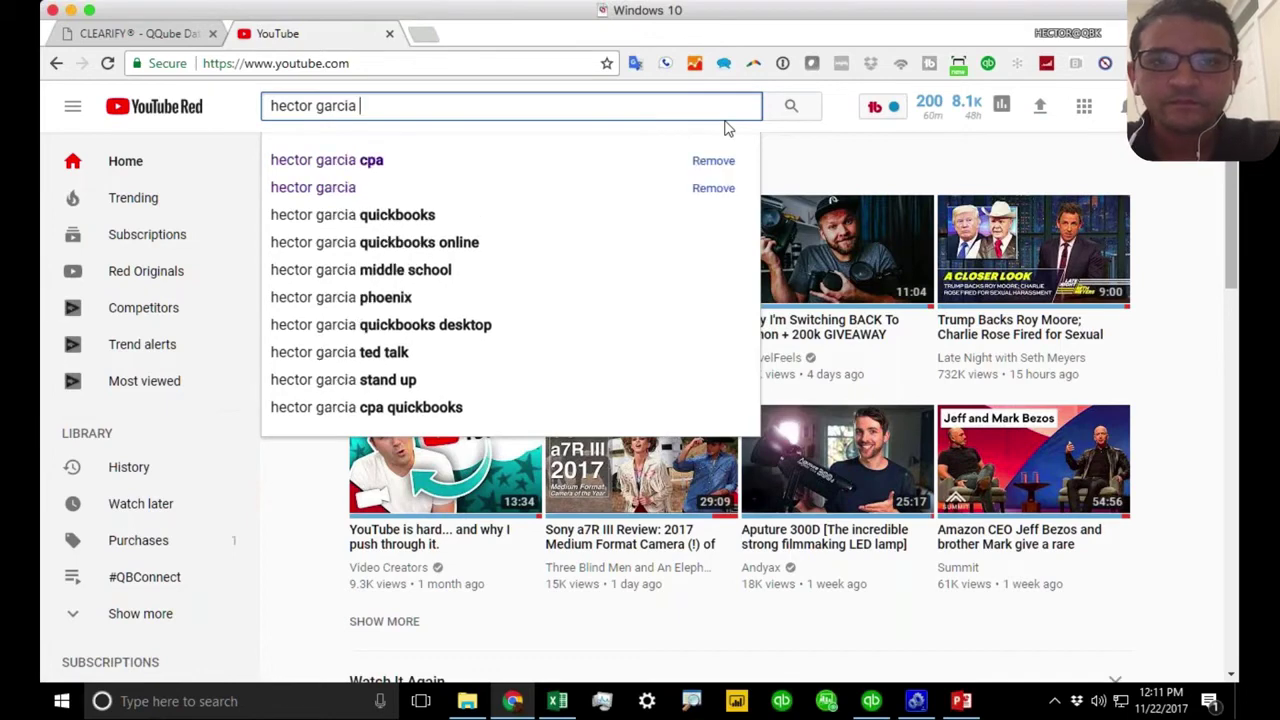
pyautogui.press('Return')
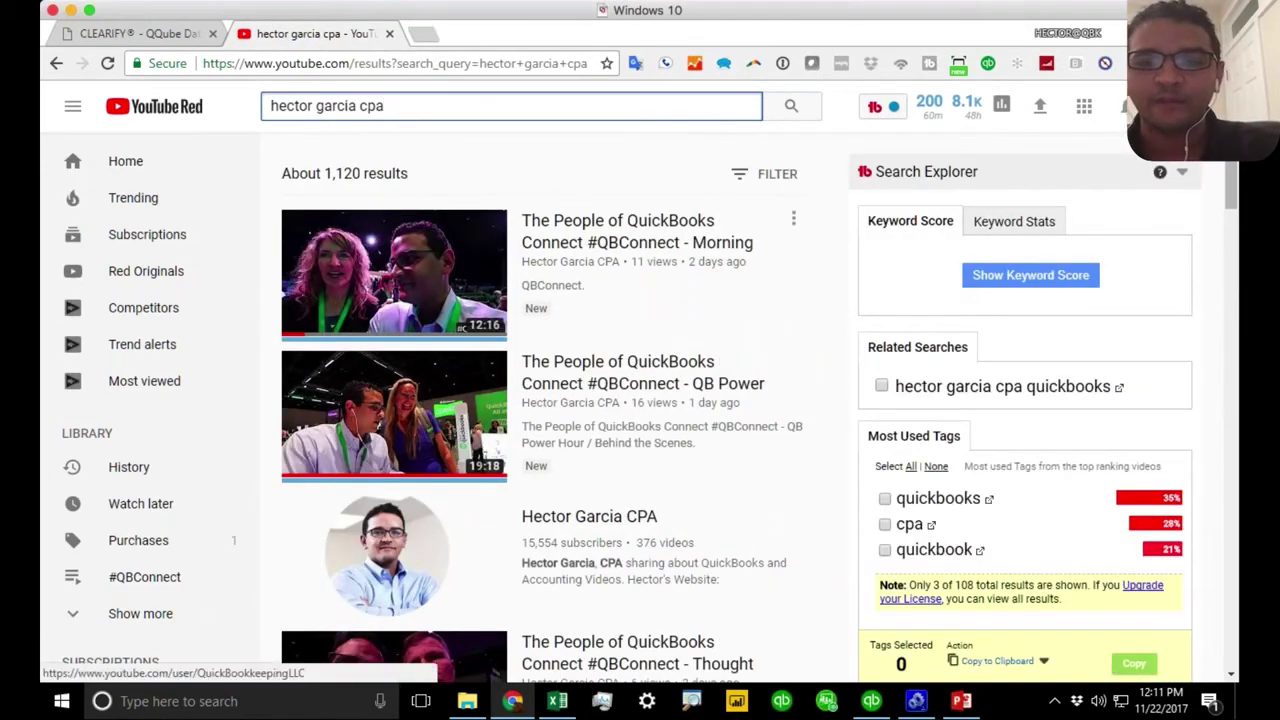
pyautogui.click(568, 520)
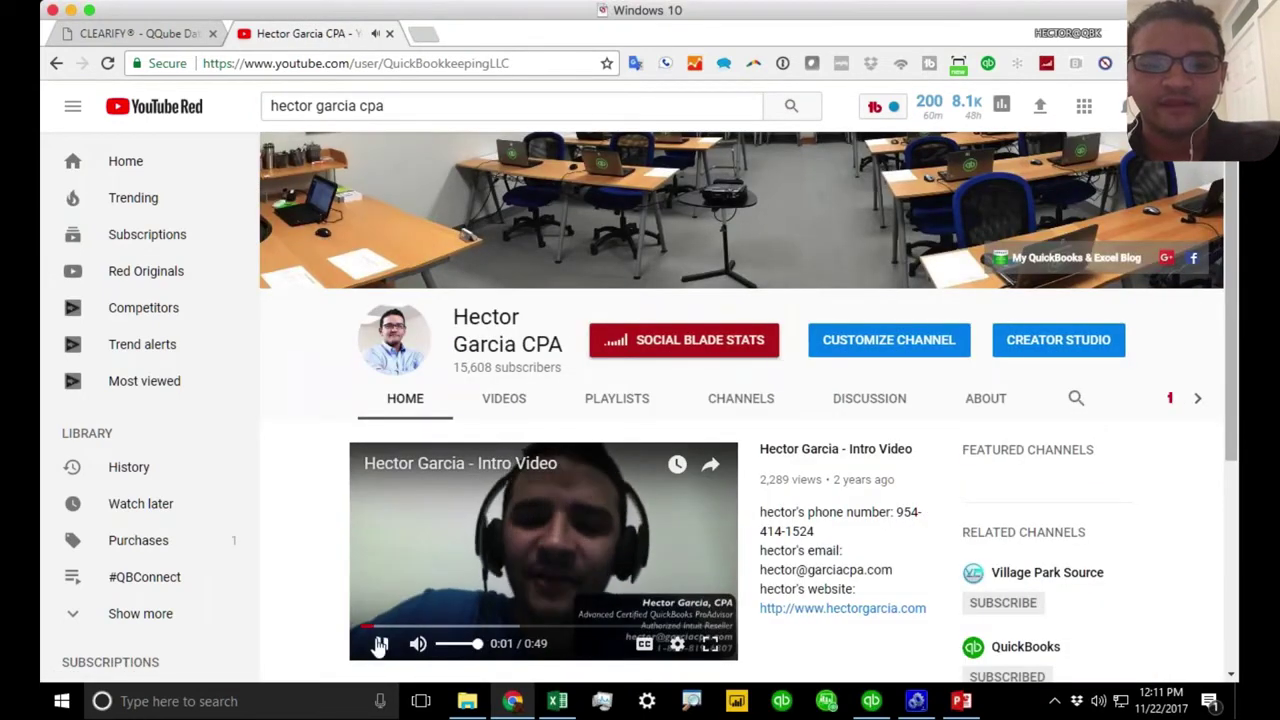
pyautogui.click(381, 643)
# Step: Add "quickbooks custom reports" to the existing YouTube query, run the search and look through the videos
pyautogui.click(1076, 398)
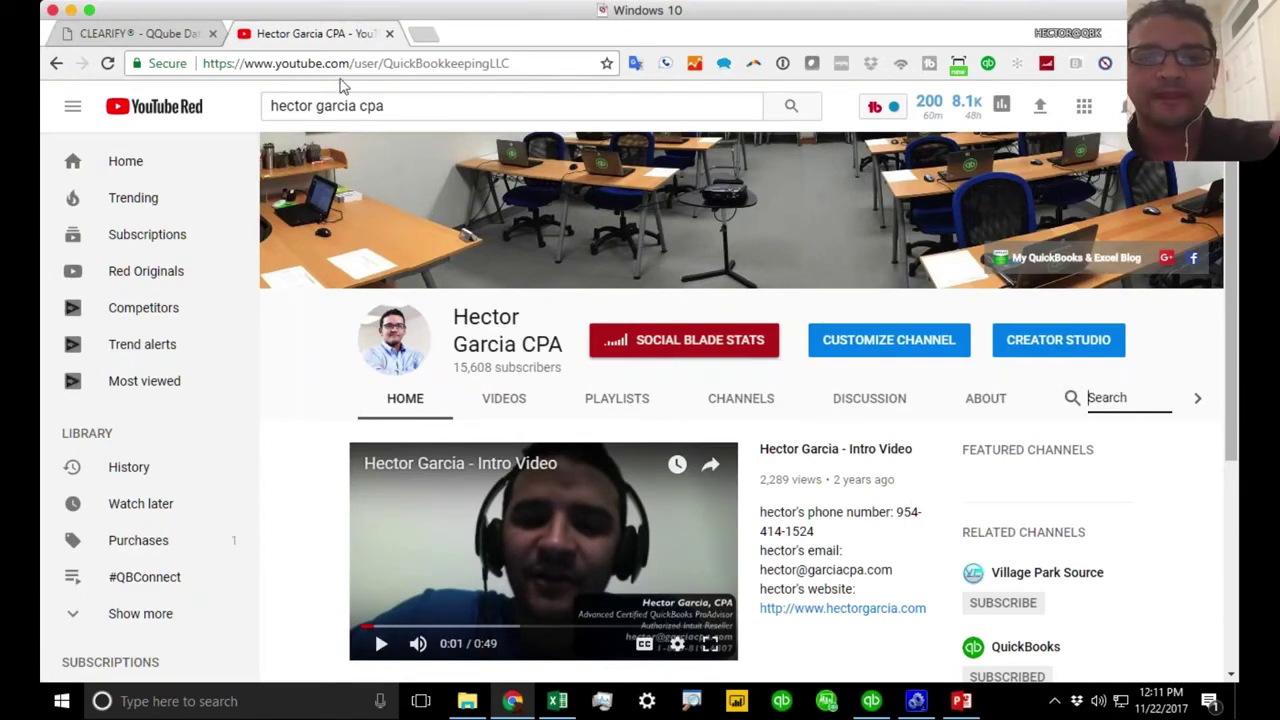
pyautogui.click(392, 109)
pyautogui.write('qu')
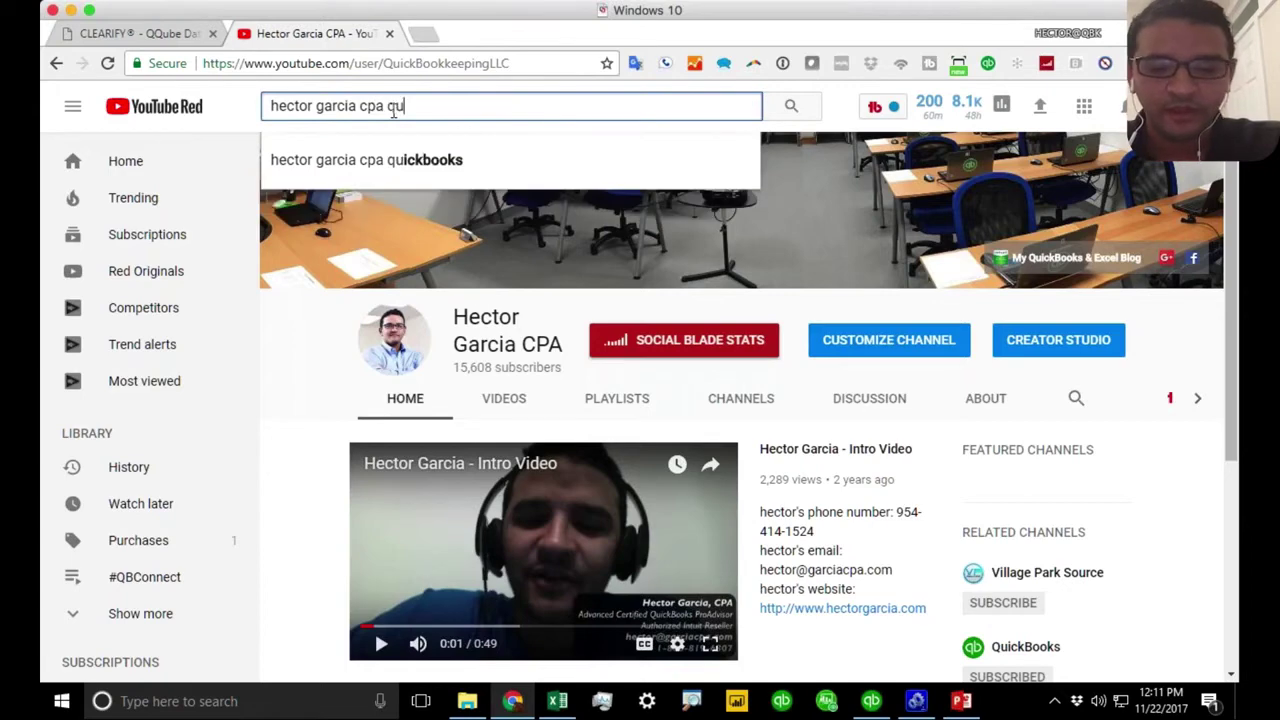
pyautogui.write('ickbooks custom reports')
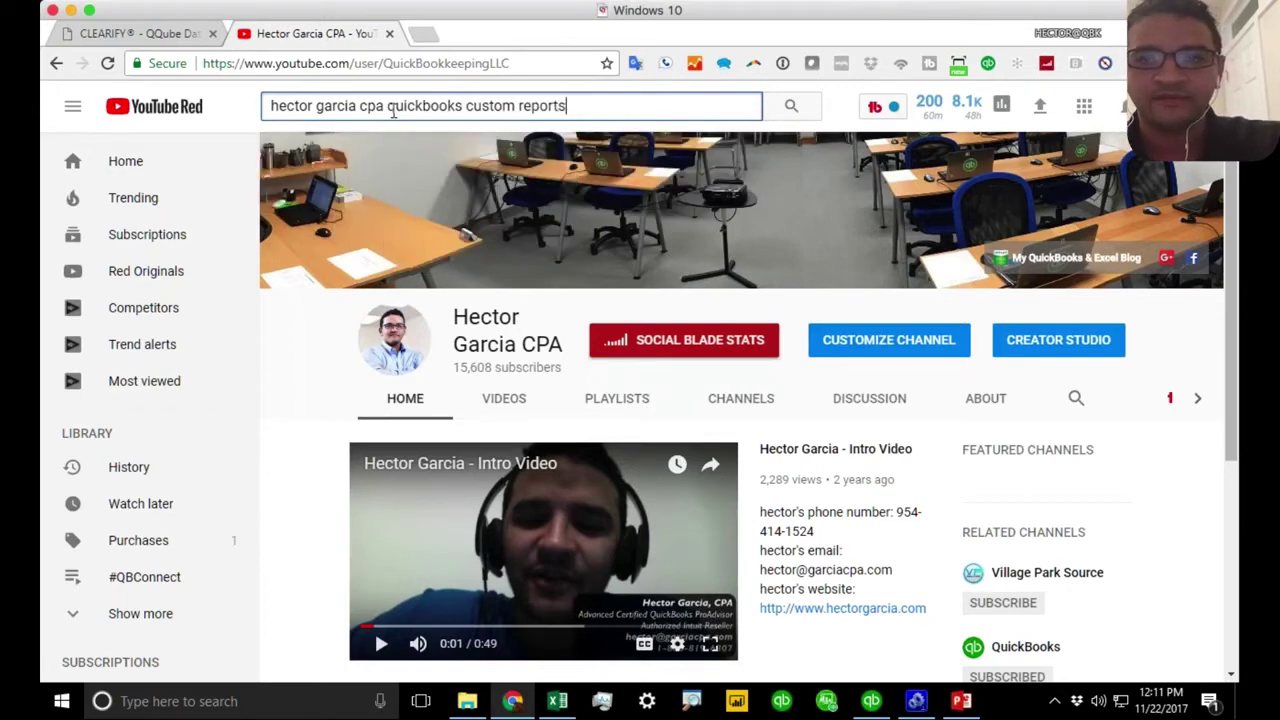
pyautogui.press('Return')
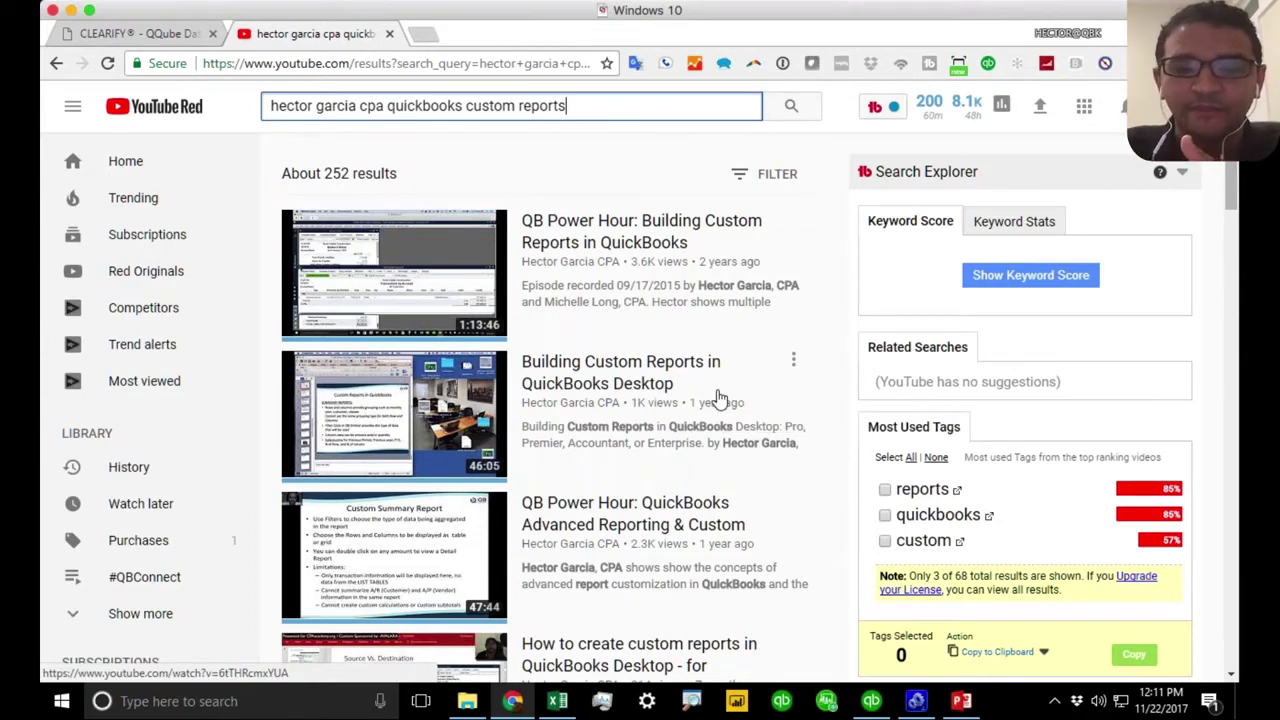
pyautogui.scroll(-1, 838, 370)
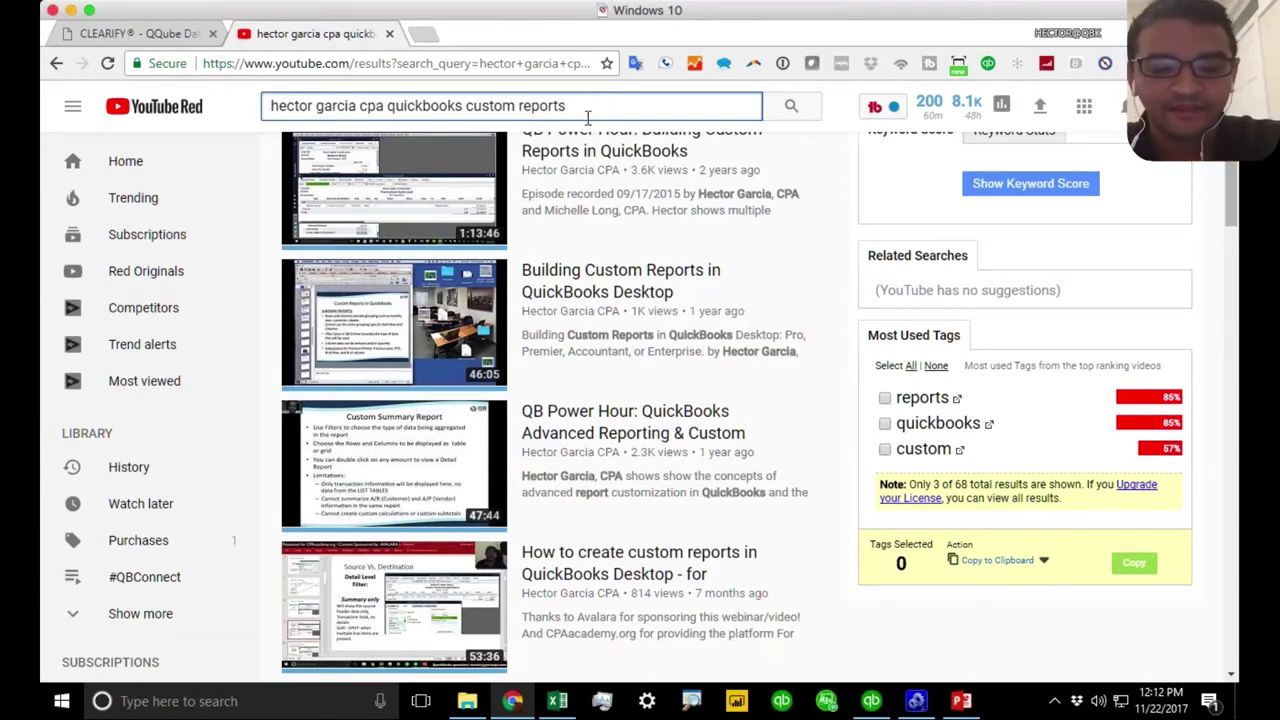
# Step: Extend the YouTube query with the word "comission" and run the search
pyautogui.write('custo')
pyautogui.press('BackSpace')
pyautogui.press('BackSpace')
pyautogui.press('BackSpace')
pyautogui.press('BackSpace')
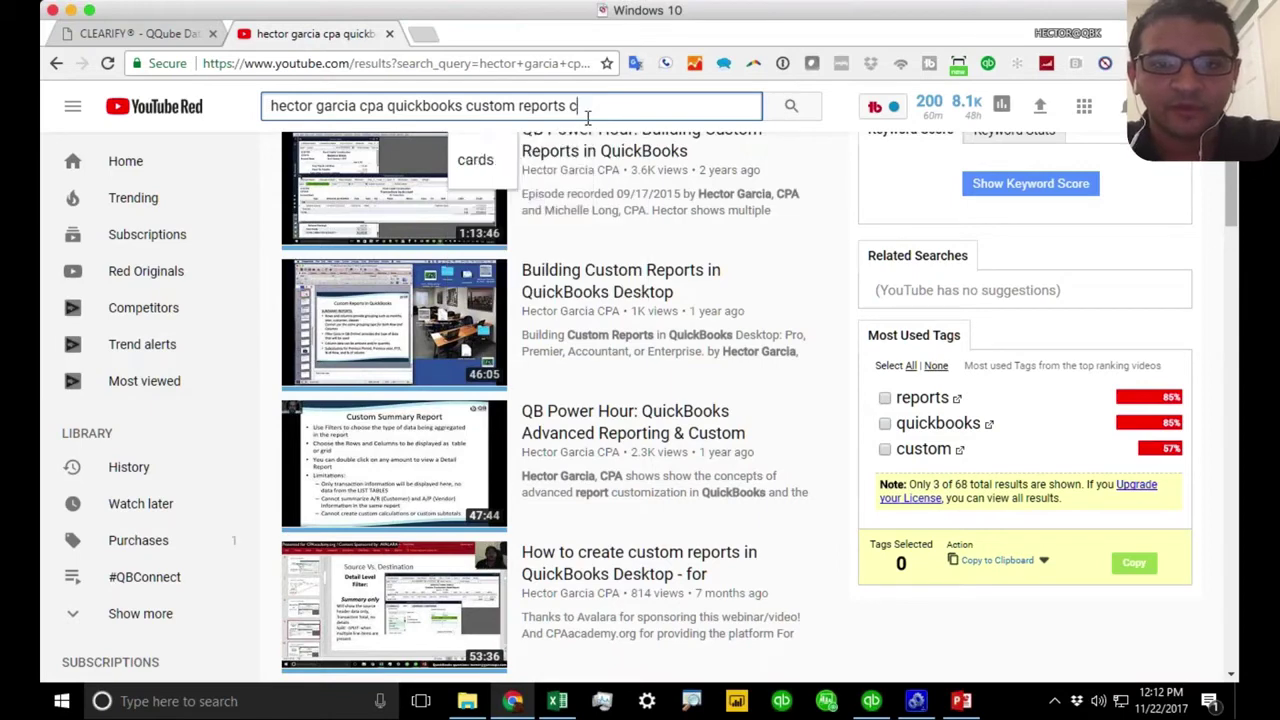
pyautogui.write('omission')
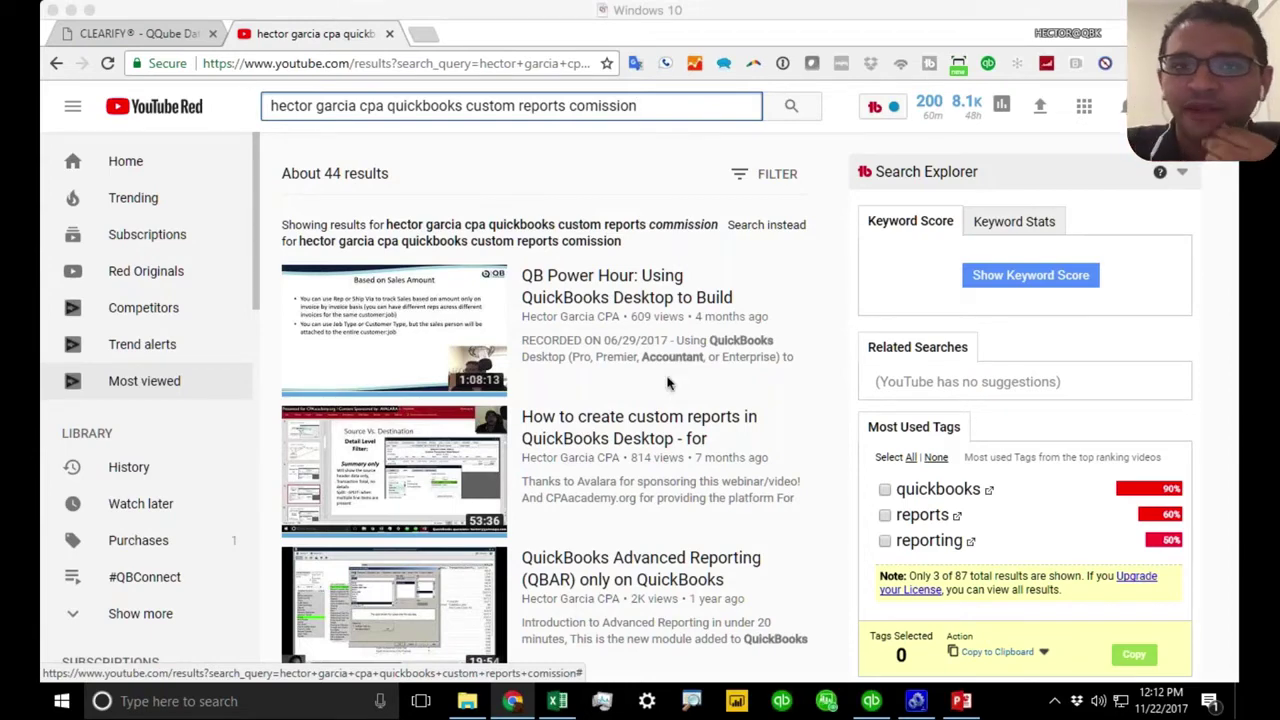
# Step: Minimize the browser and the PowerPoint presentation, and bring up the QQube Configuration Tool over QuickBooks
pyautogui.click(1105, 12)
pyautogui.click(1134, 32)
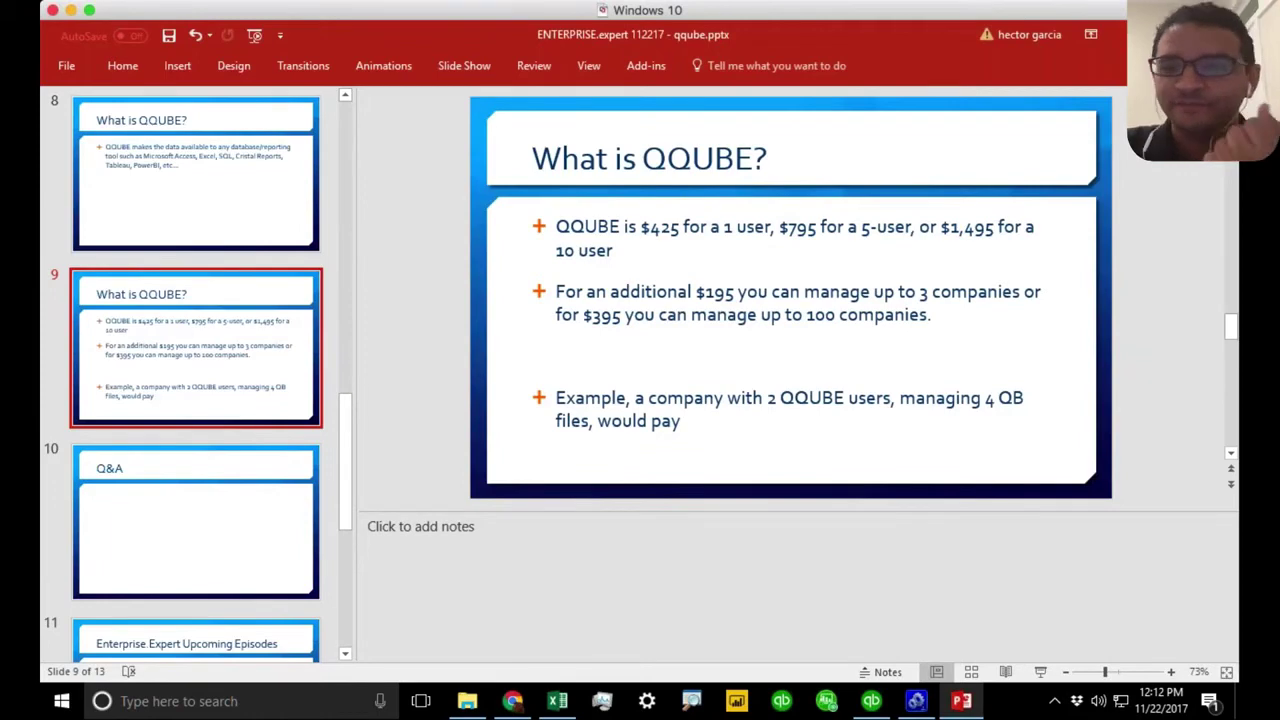
pyautogui.click(1135, 35)
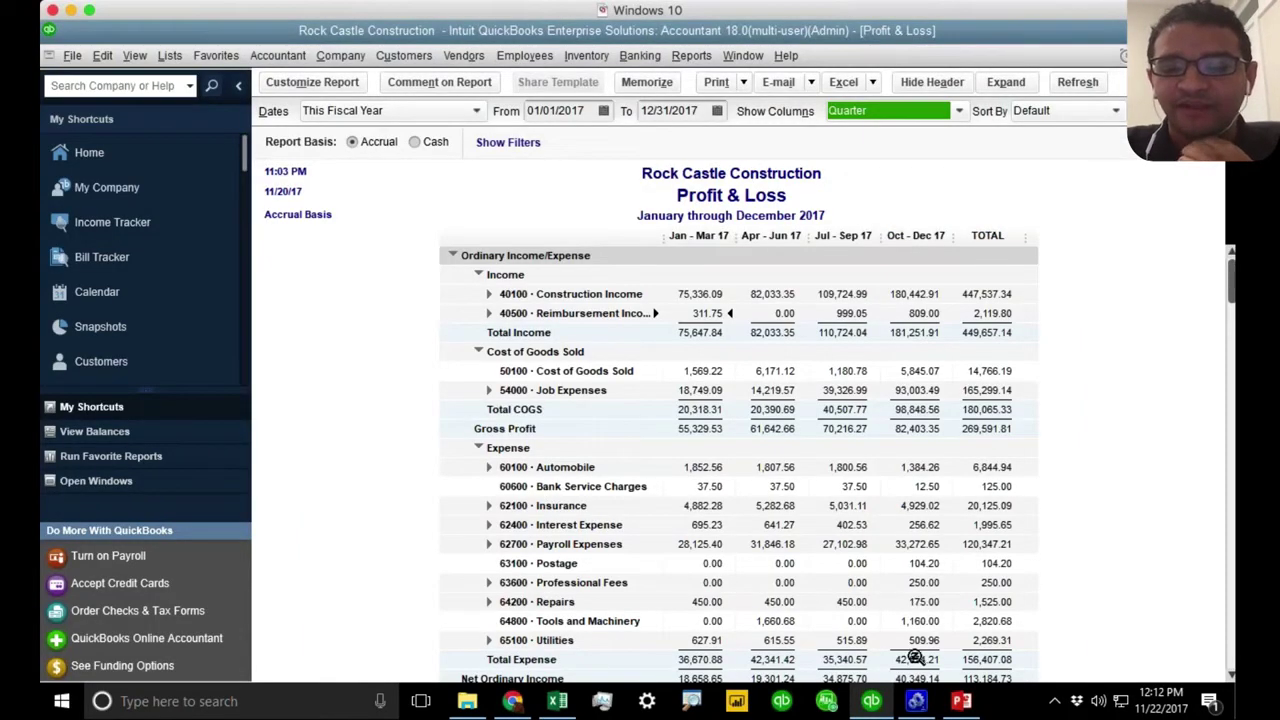
pyautogui.click(920, 702)
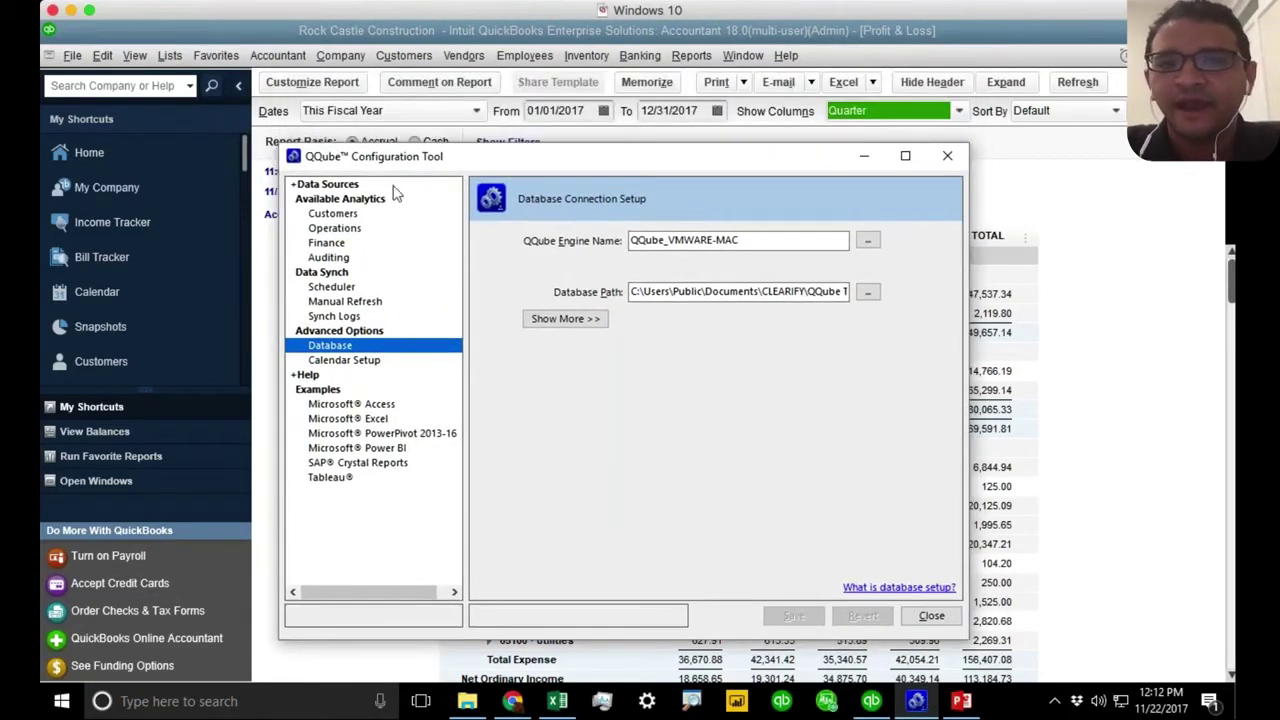
# Step: Show the QuickBooks Company List under Data Sources and select the Rock Castle Construction file
pyautogui.click(360, 186)
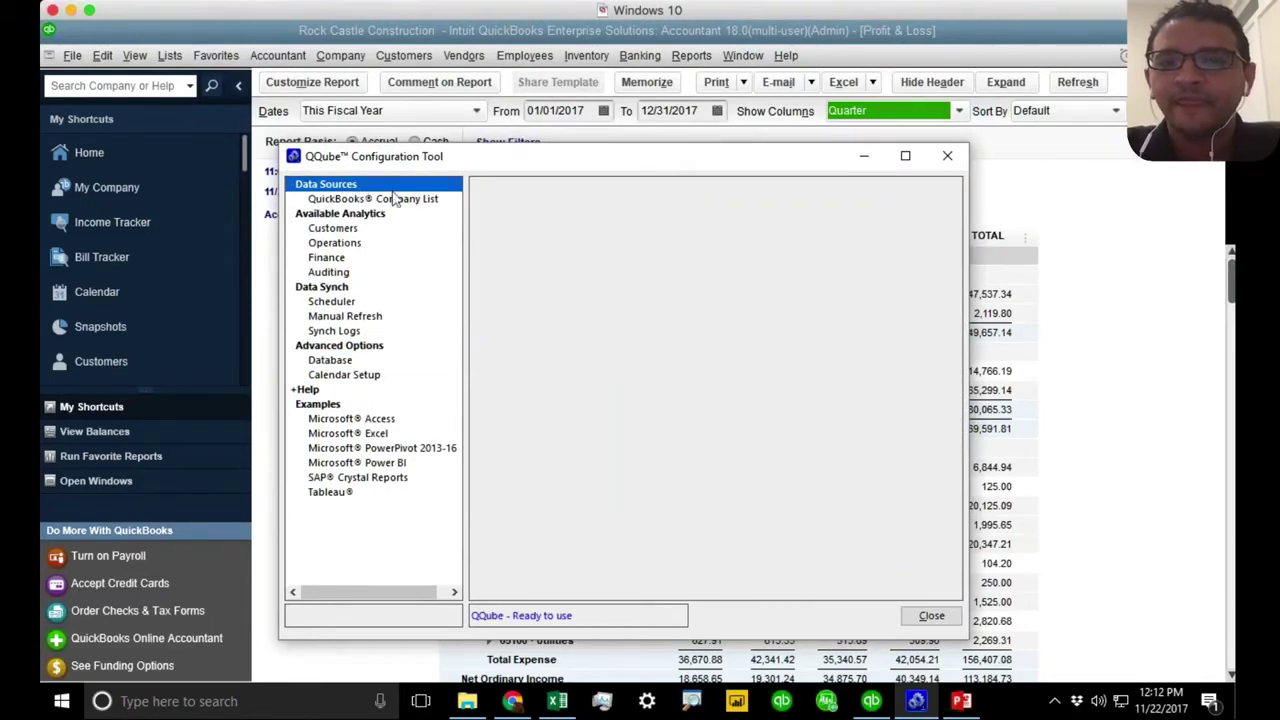
pyautogui.click(389, 199)
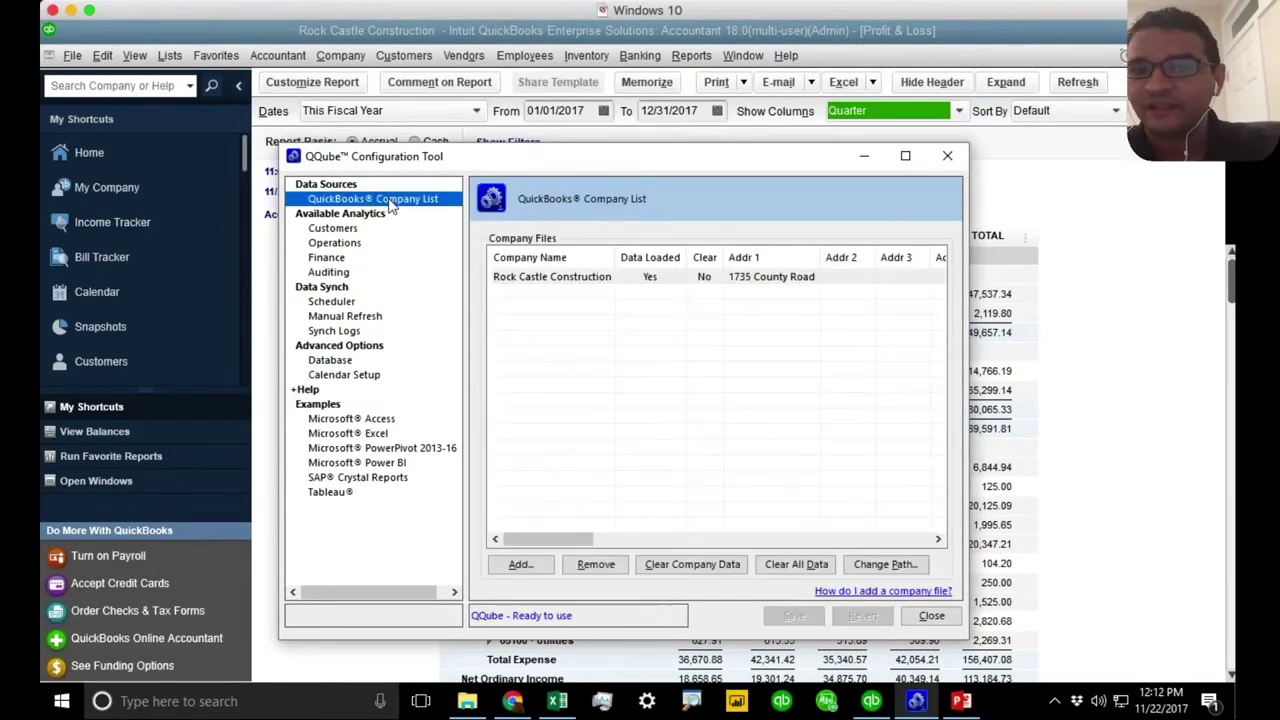
pyautogui.click(556, 279)
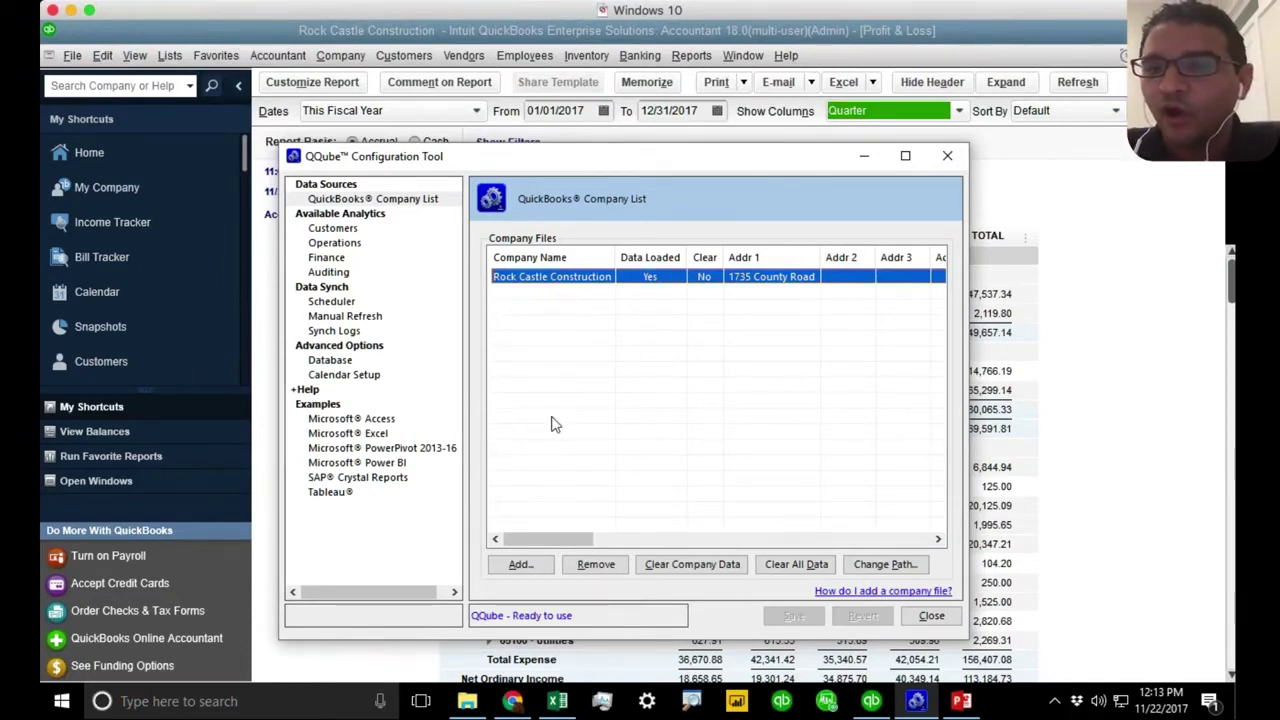
pyautogui.click(666, 286)
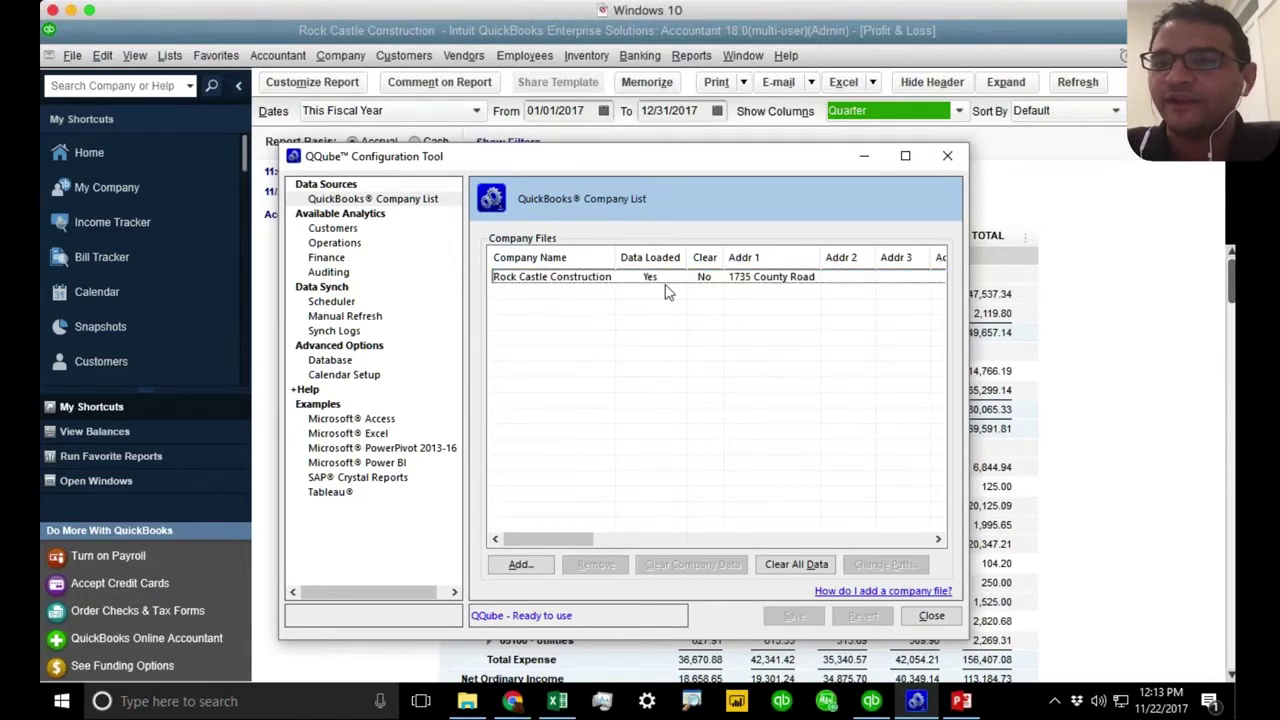
pyautogui.click(659, 287)
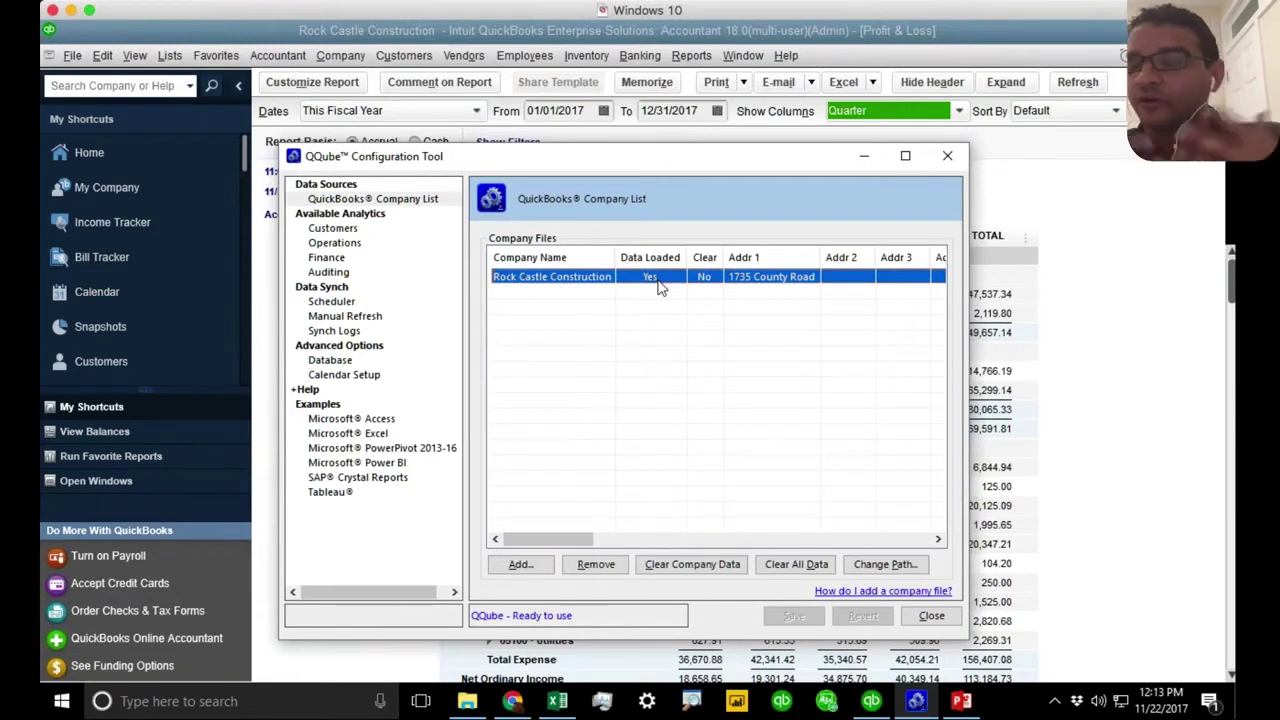
# Step: Look through the available analytics for Customers, Operations and Finance, ending on the Customers options
pyautogui.click(355, 236)
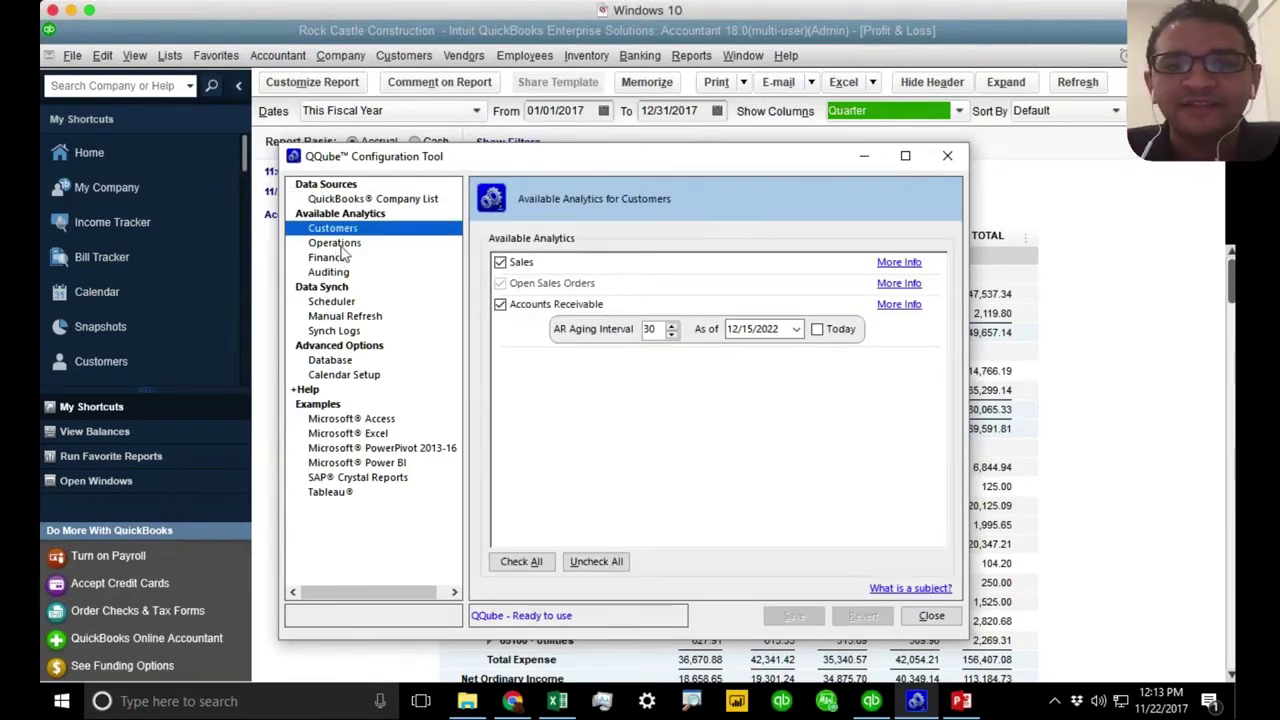
pyautogui.click(345, 244)
pyautogui.click(343, 258)
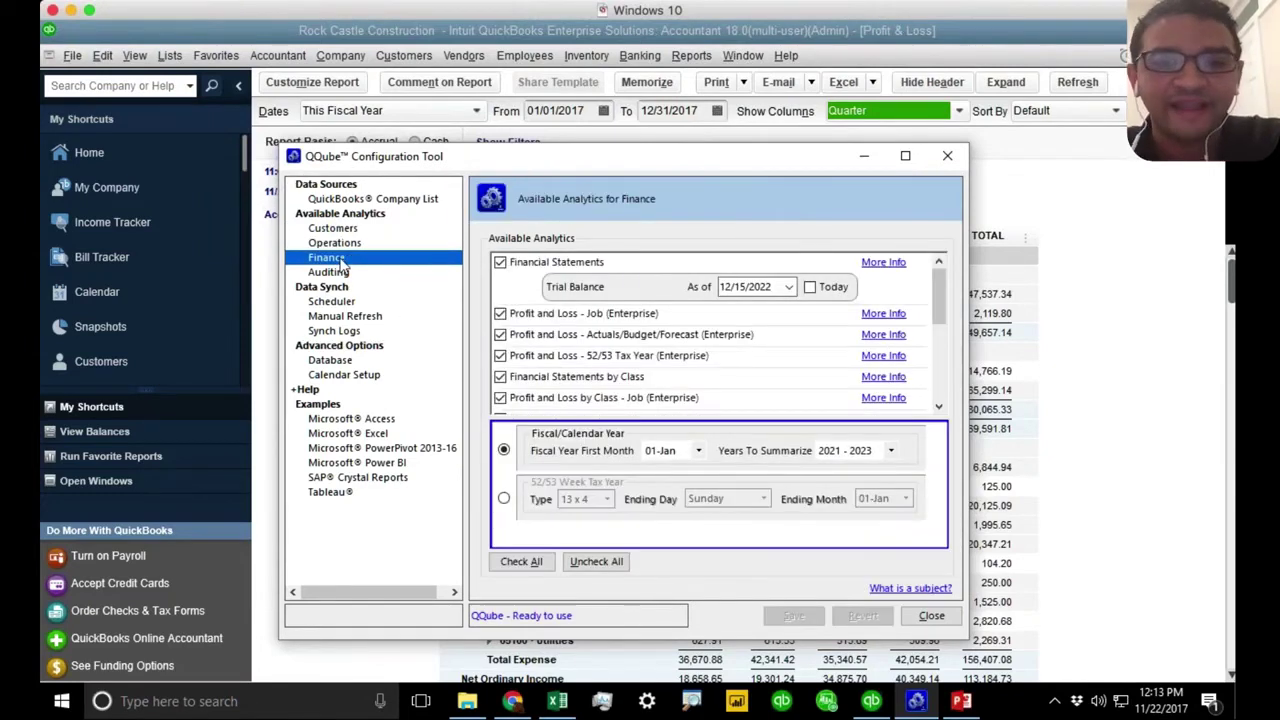
pyautogui.click(338, 245)
pyautogui.click(334, 229)
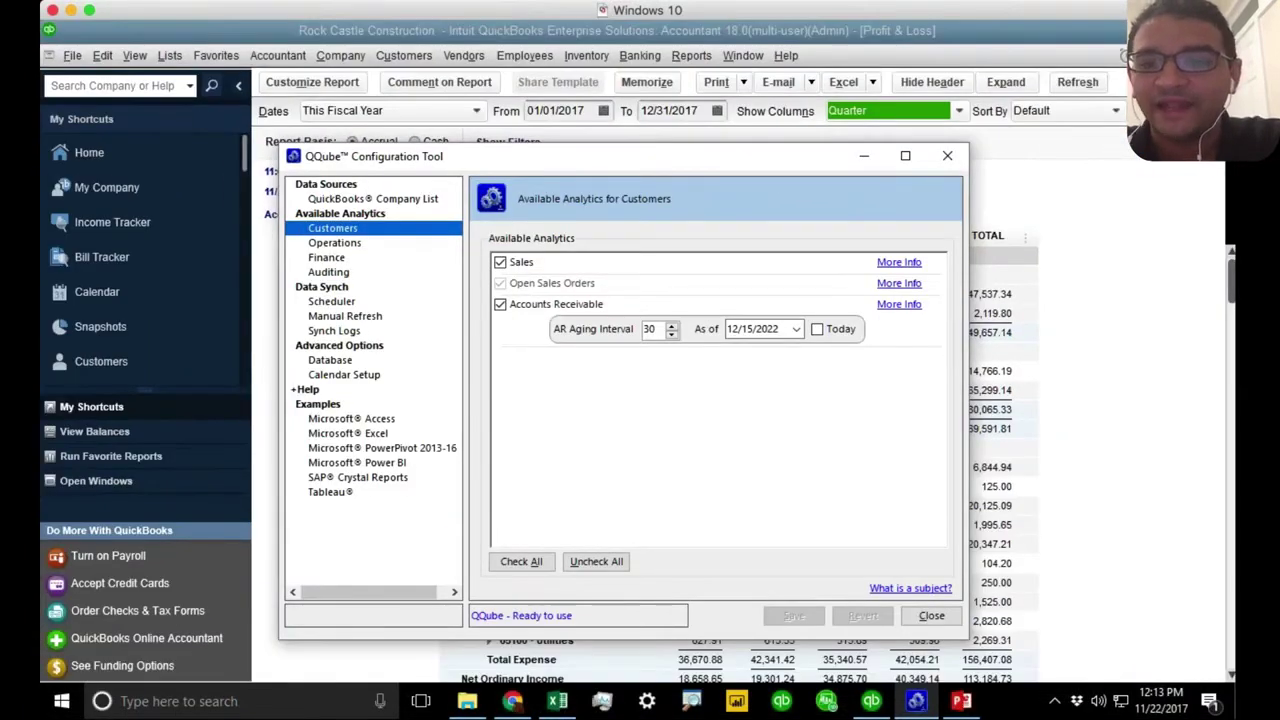
# Step: Open the online guide for the Sales analytic and highlight entries in its Purpose and Usage lists
pyautogui.click(898, 263)
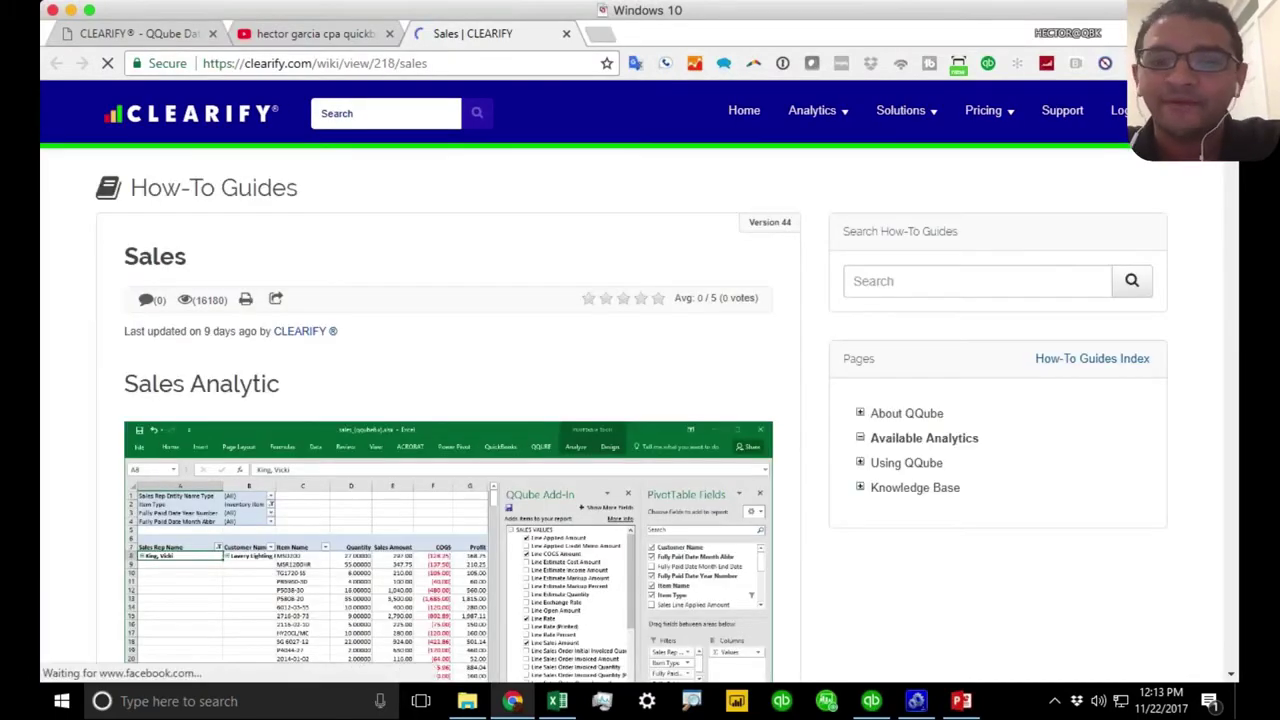
pyautogui.scroll(-6, 448, 420)
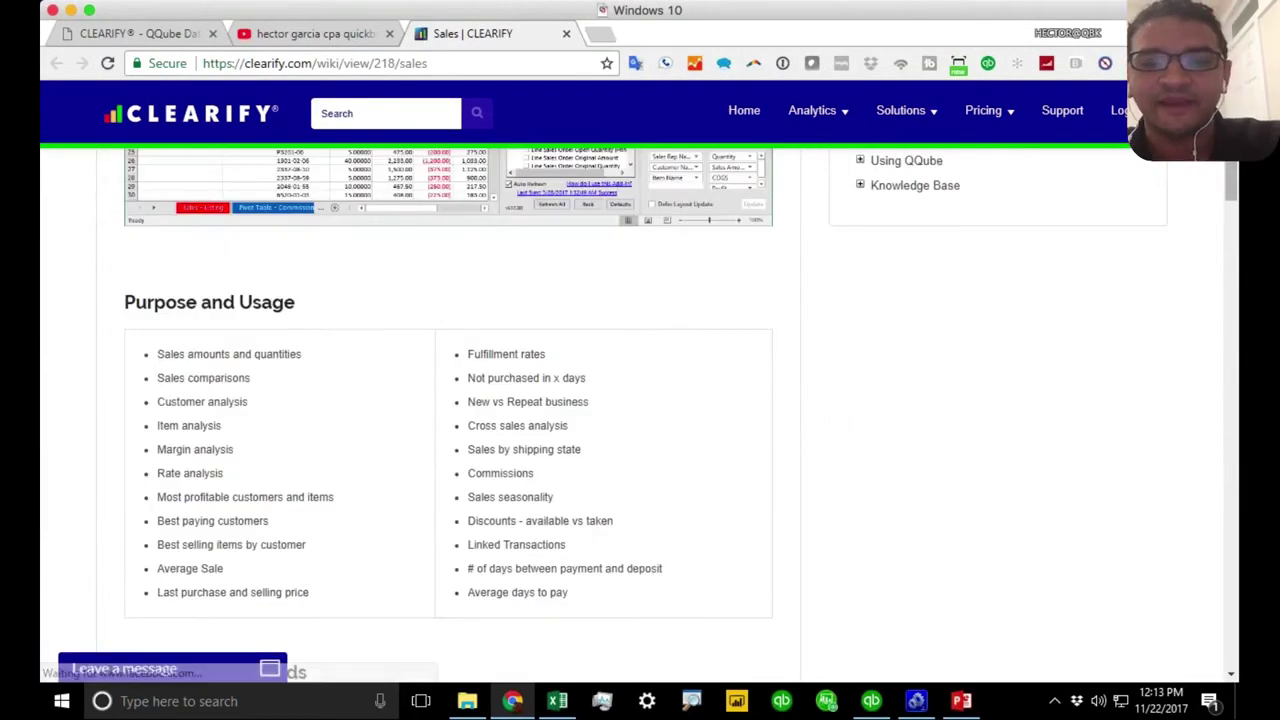
pyautogui.moveTo(171, 354); pyautogui.dragTo(312, 513)
pyautogui.moveTo(484, 380); pyautogui.dragTo(508, 592)
# Step: Review the Sales guide's available fields and application shells, and close the guide page
pyautogui.scroll(-3, 448, 400)
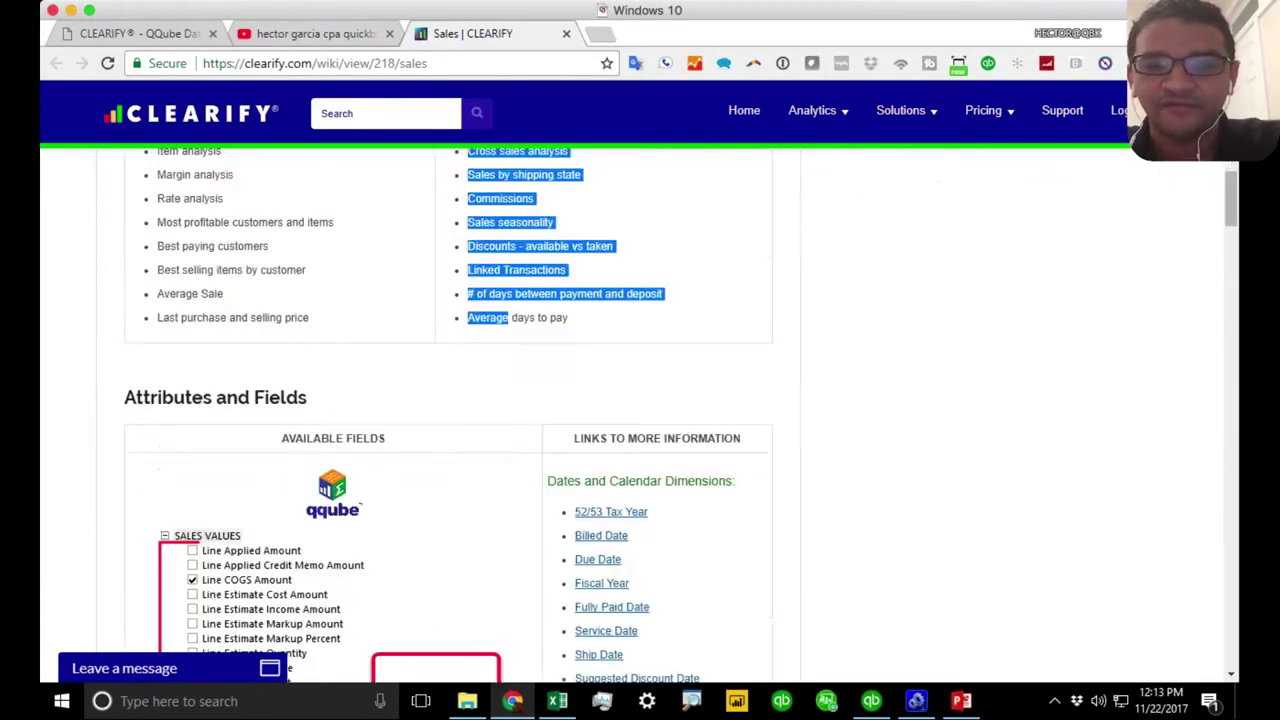
pyautogui.scroll(-3, 448, 400)
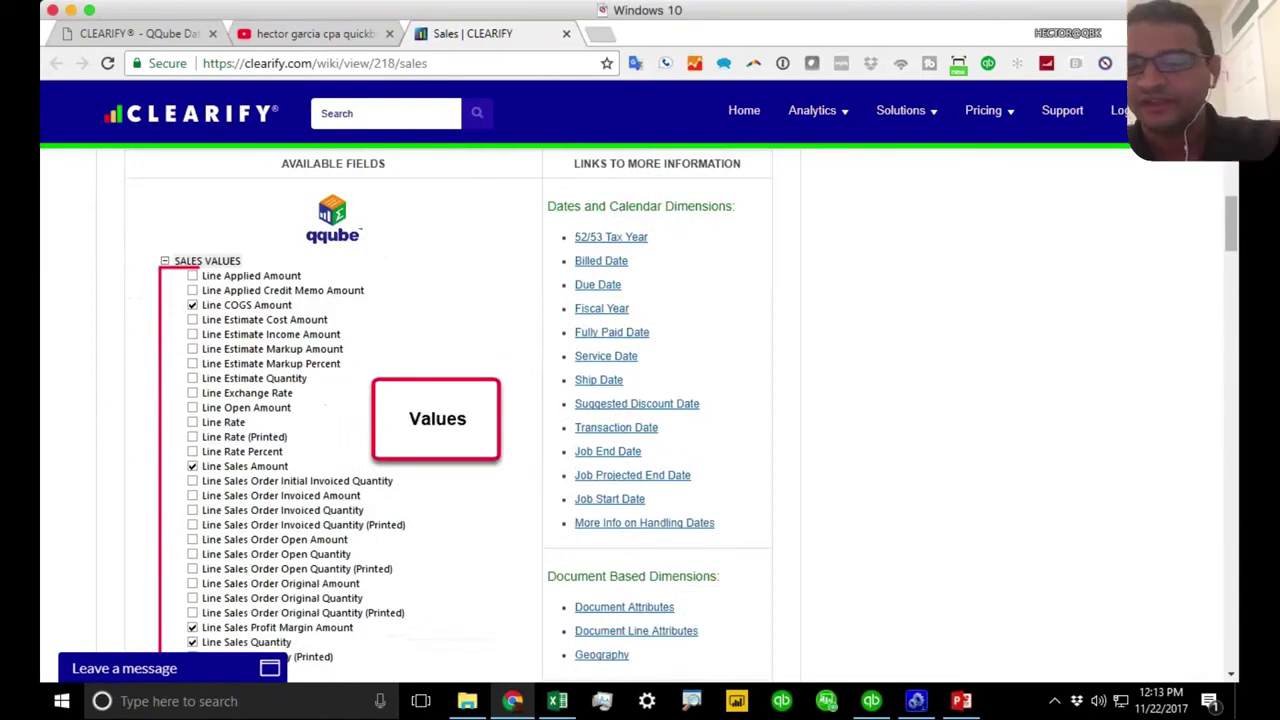
pyautogui.scroll(-20, 448, 400)
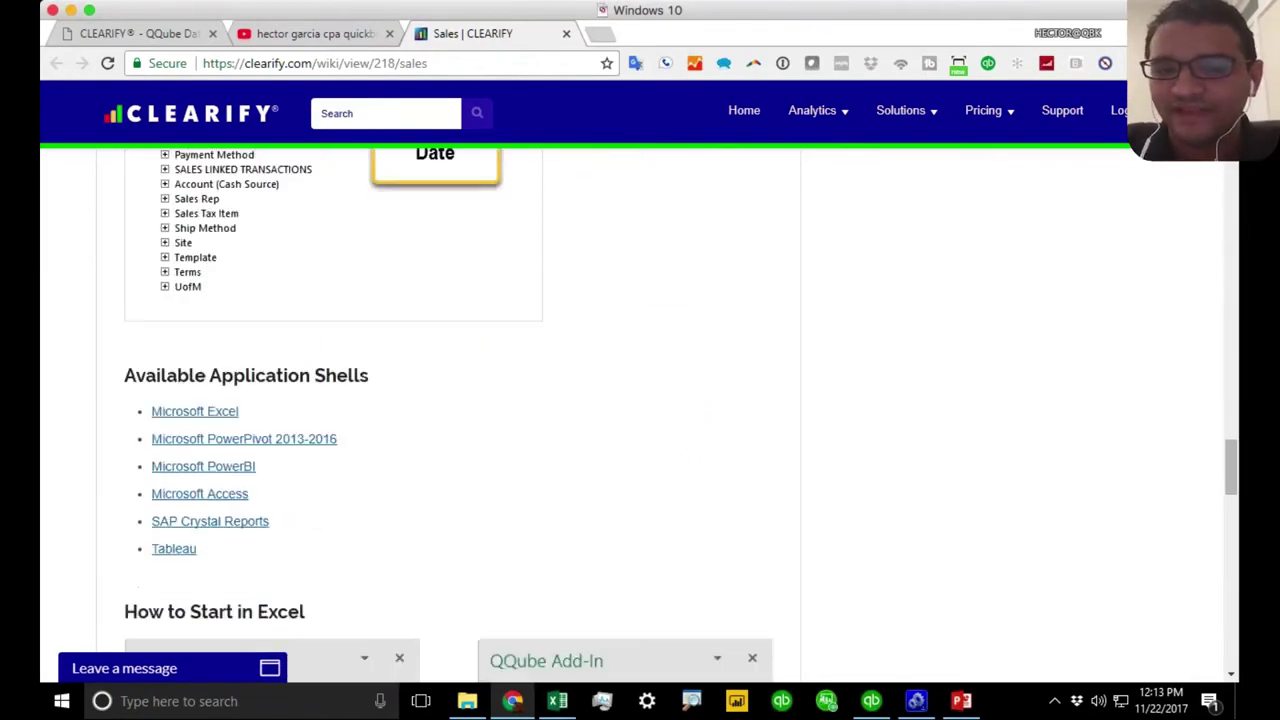
pyautogui.scroll(-2, 448, 400)
pyautogui.scroll(20, 448, 400)
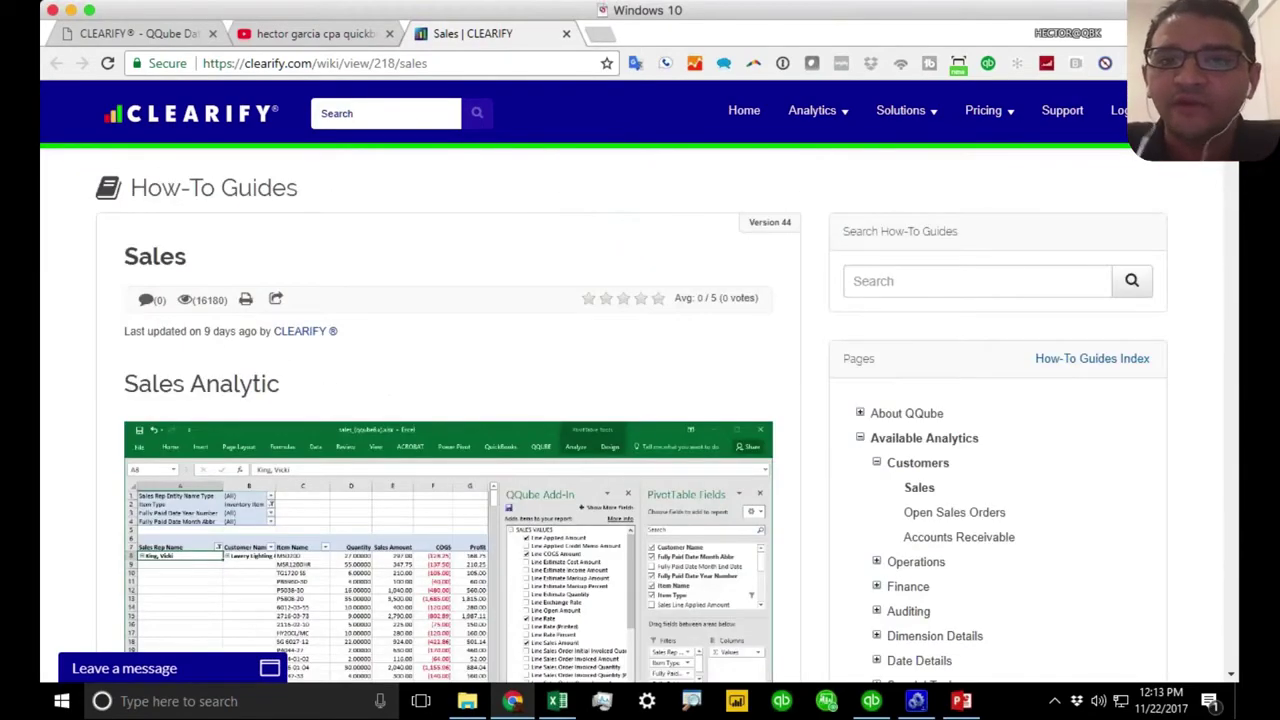
pyautogui.click(566, 33)
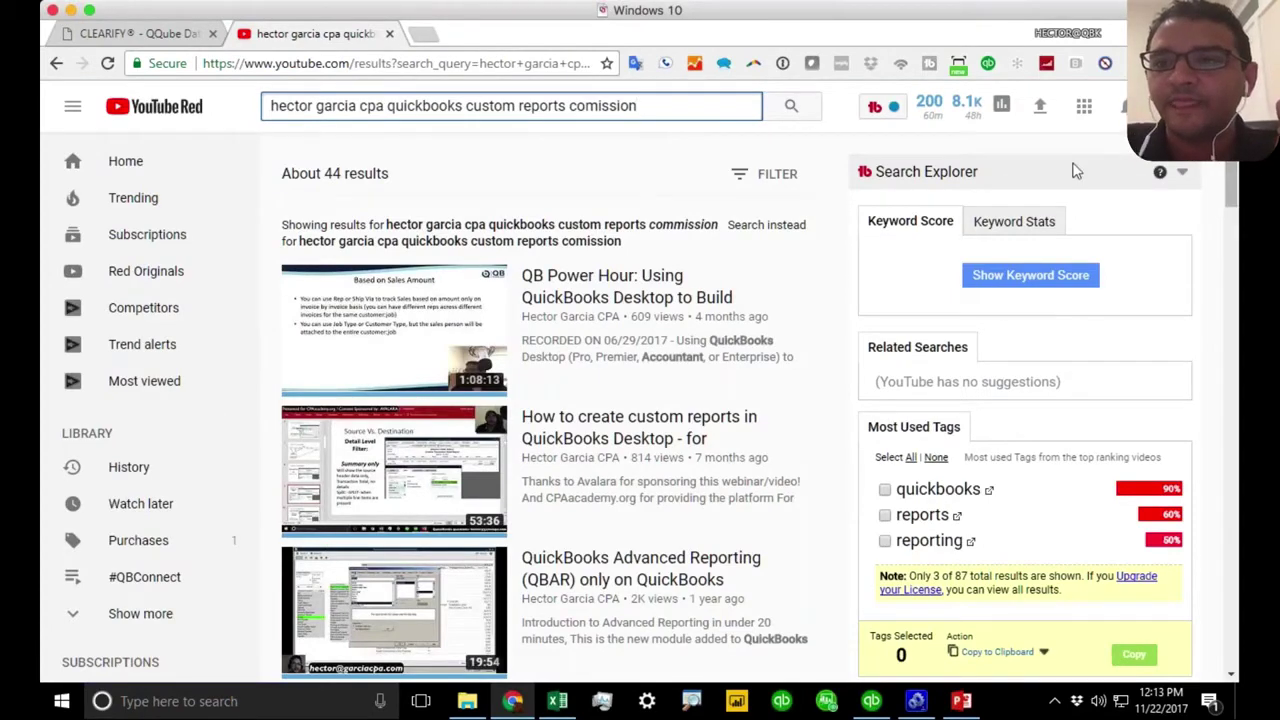
# Step: Minimize the browser and switch to the QQube pivot table in the Book1 workbook in Excel
pyautogui.click(1136, 31)
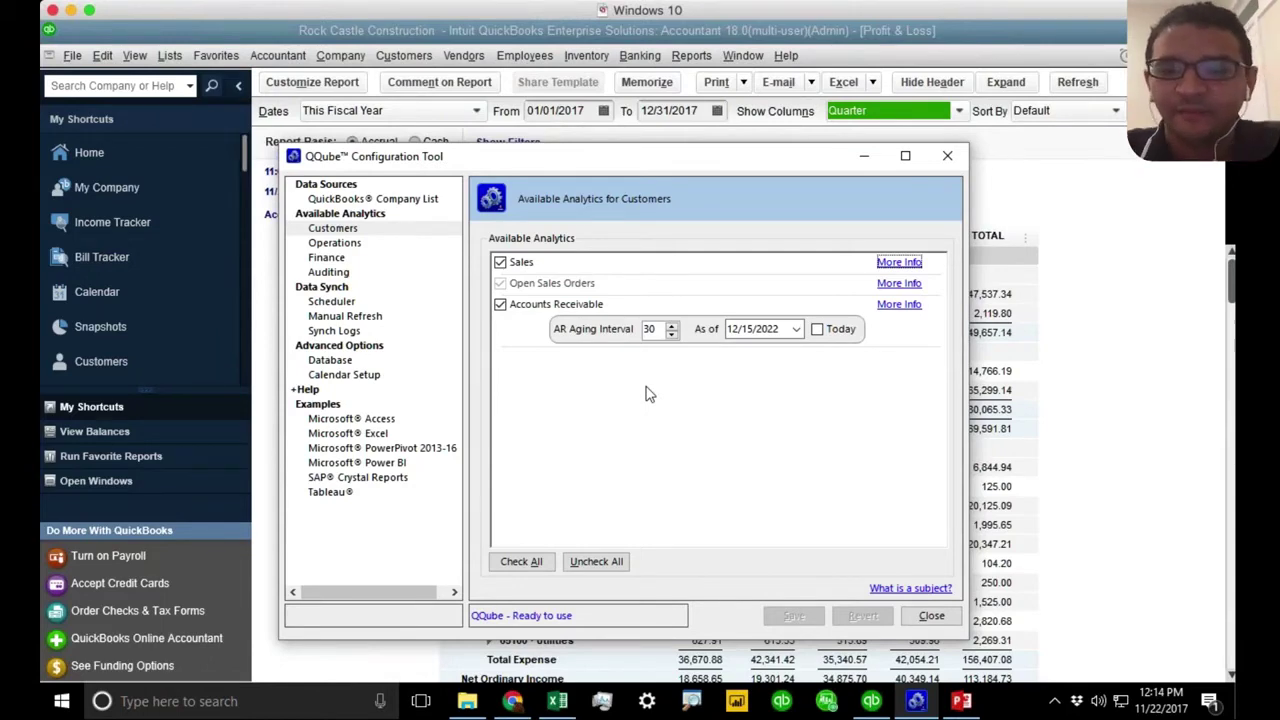
pyautogui.click(570, 703)
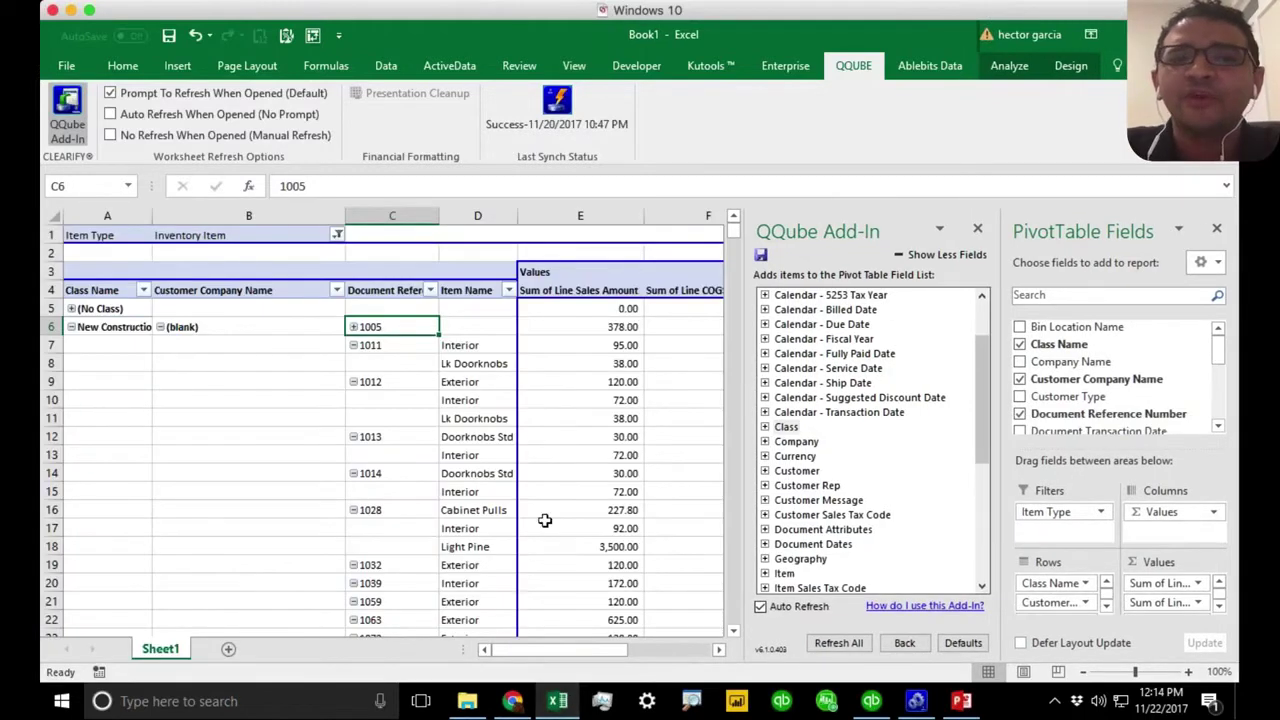
pyautogui.click(30, 63)
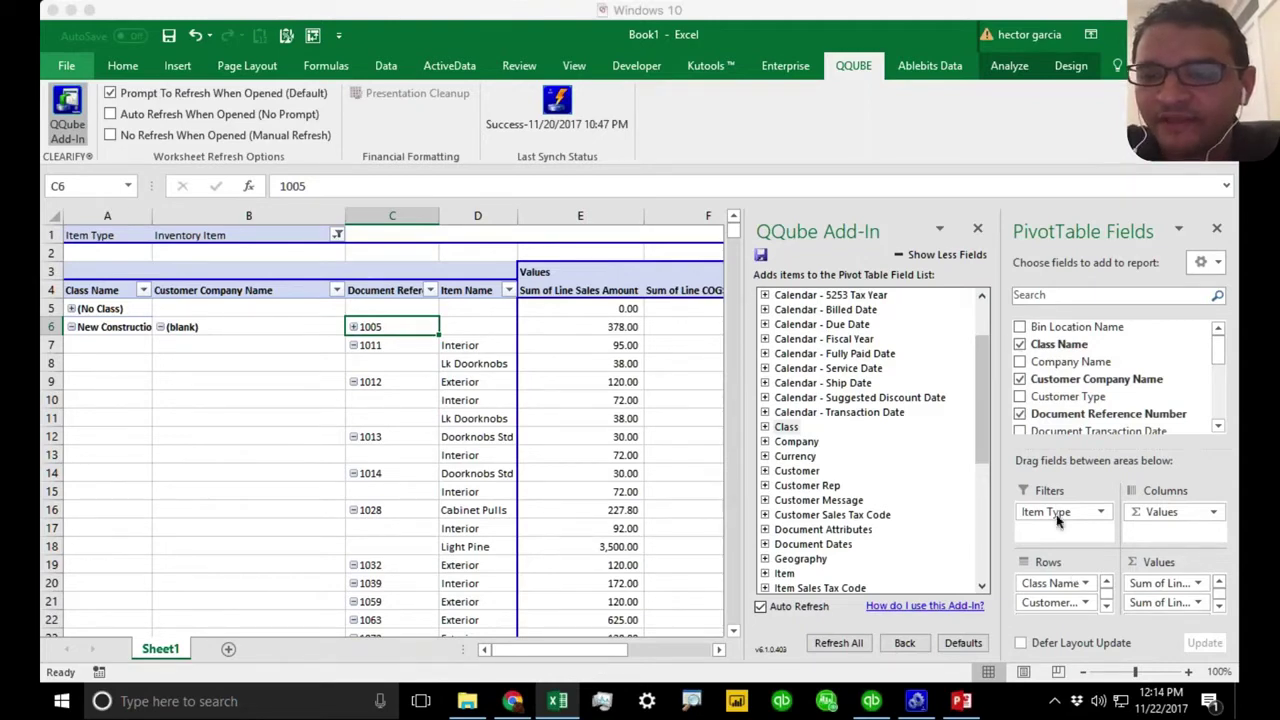
# Step: Empty the pivot table by removing all its filter, row and value fields
pyautogui.moveTo(1060, 512); pyautogui.dragTo(1095, 425)
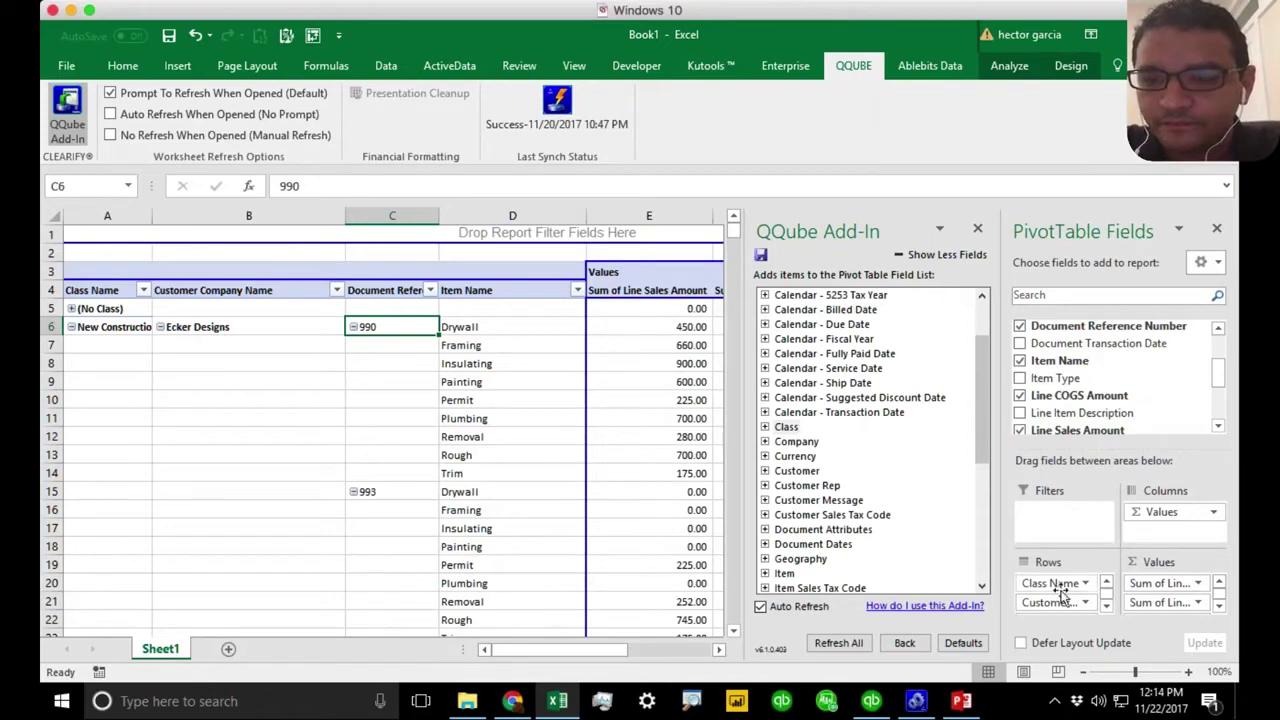
pyautogui.moveTo(1058, 584); pyautogui.dragTo(1083, 365)
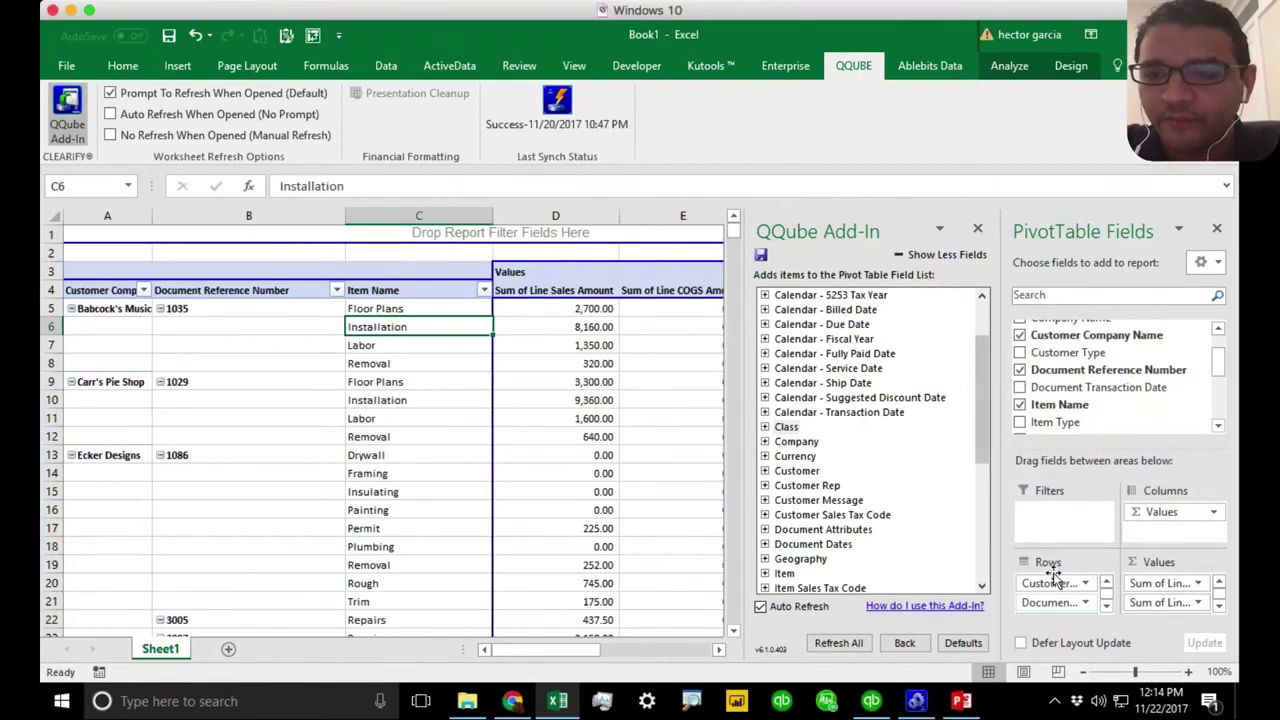
pyautogui.moveTo(1052, 602); pyautogui.dragTo(1078, 410)
pyautogui.moveTo(1050, 583); pyautogui.dragTo(1071, 335)
pyautogui.moveTo(1056, 584); pyautogui.dragTo(1075, 430)
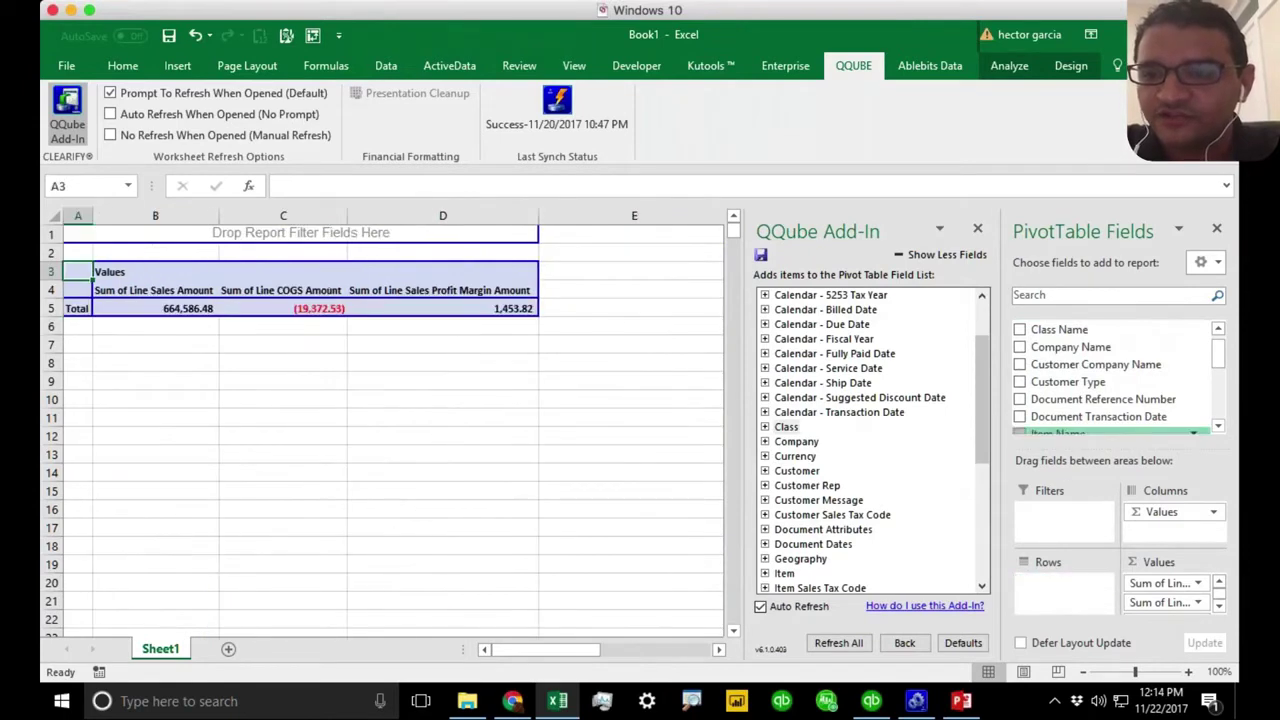
pyautogui.moveTo(1160, 511); pyautogui.dragTo(1150, 368)
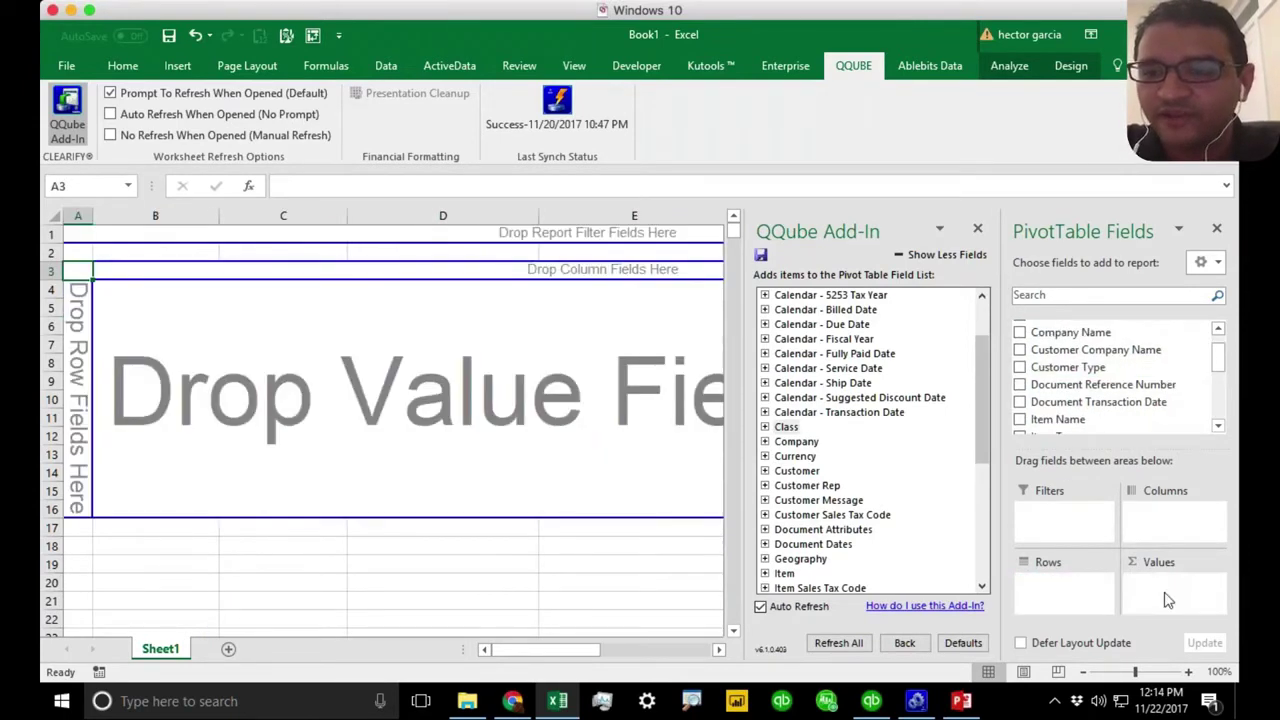
pyautogui.scroll(2, 989, 319)
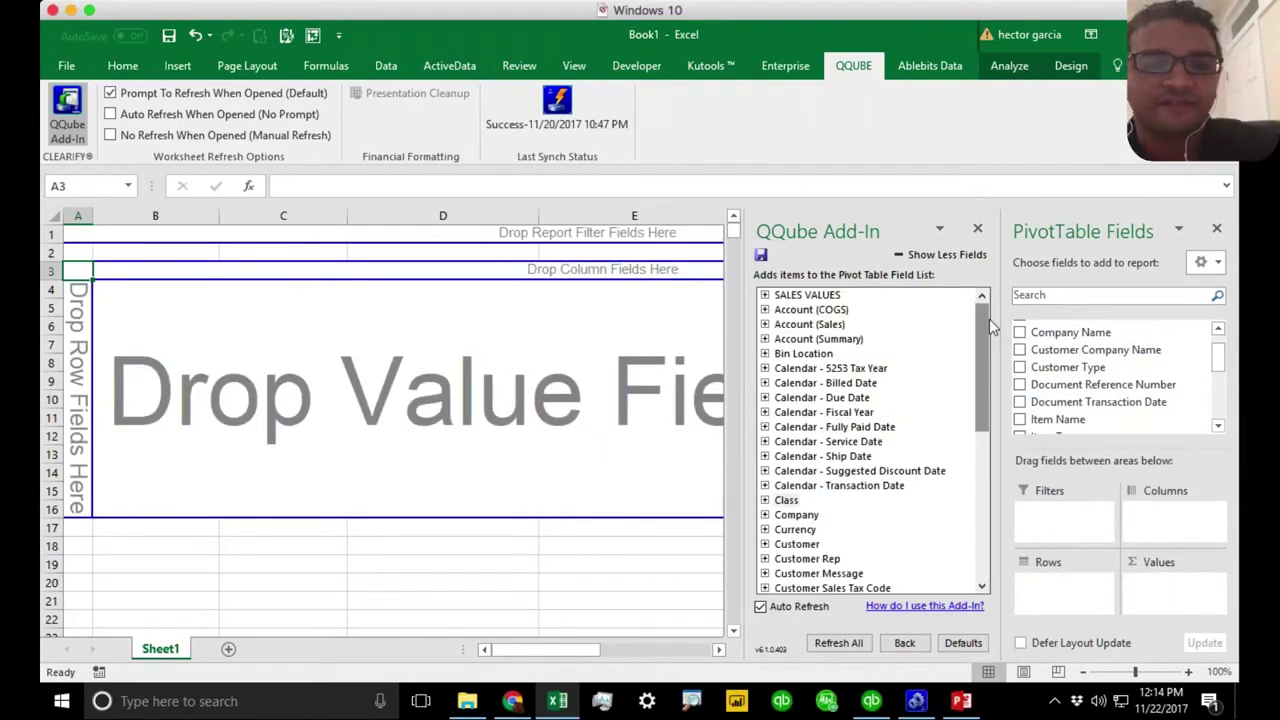
# Step: Switch to QuickBooks and create a new custom summary report for Rock Castle Construction
pyautogui.click(871, 701)
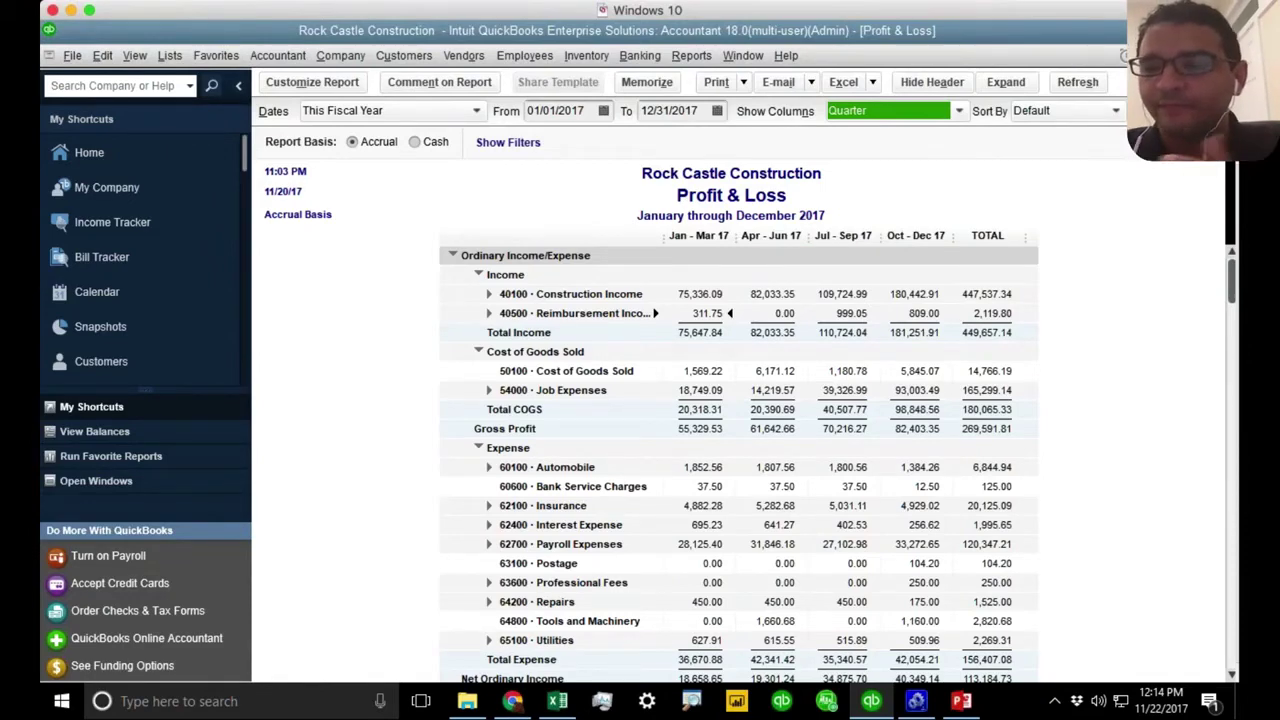
pyautogui.click(712, 60)
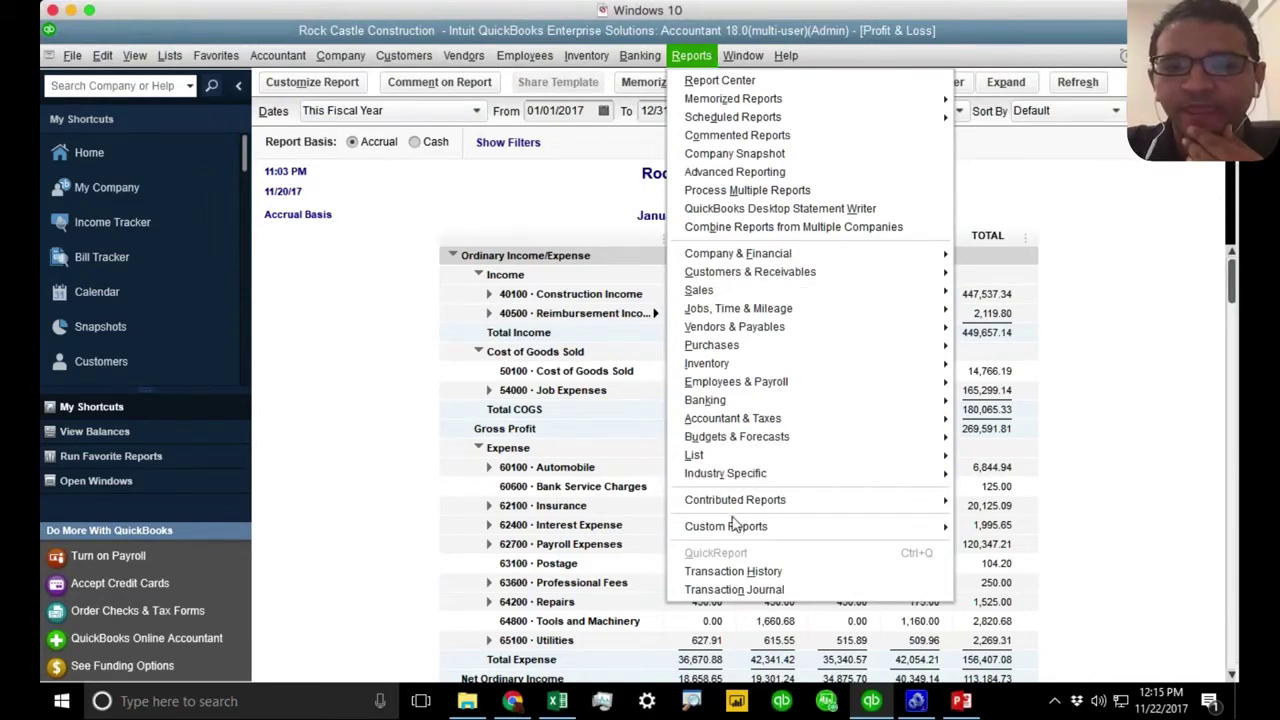
pyautogui.moveTo(733, 531)
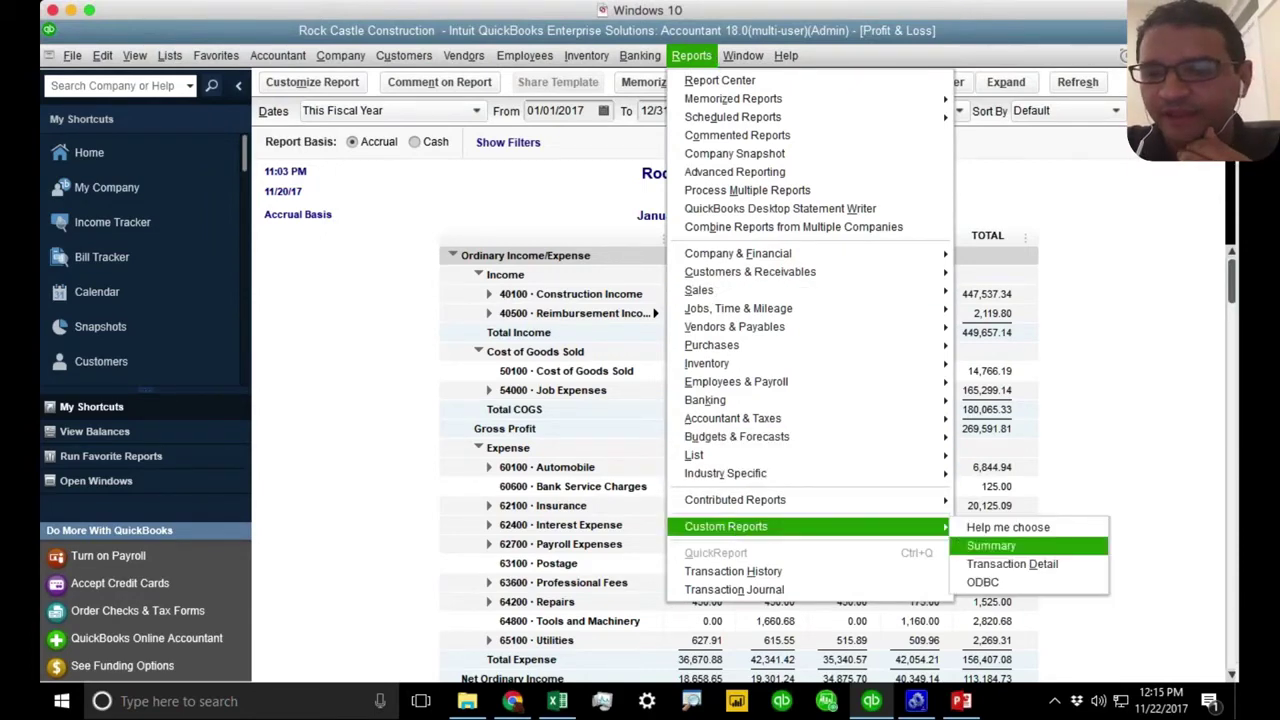
pyautogui.click(986, 546)
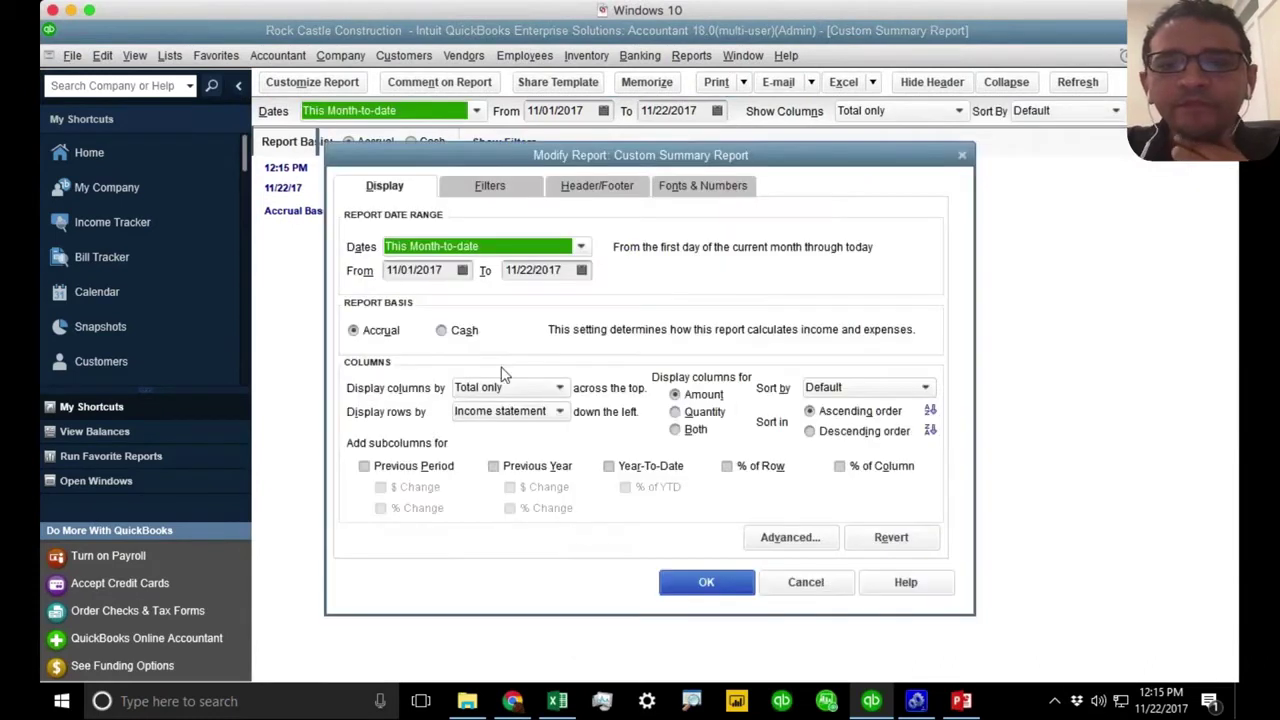
# Step: Display the custom summary report's columns by Month and its rows by Customer
pyautogui.click(505, 387)
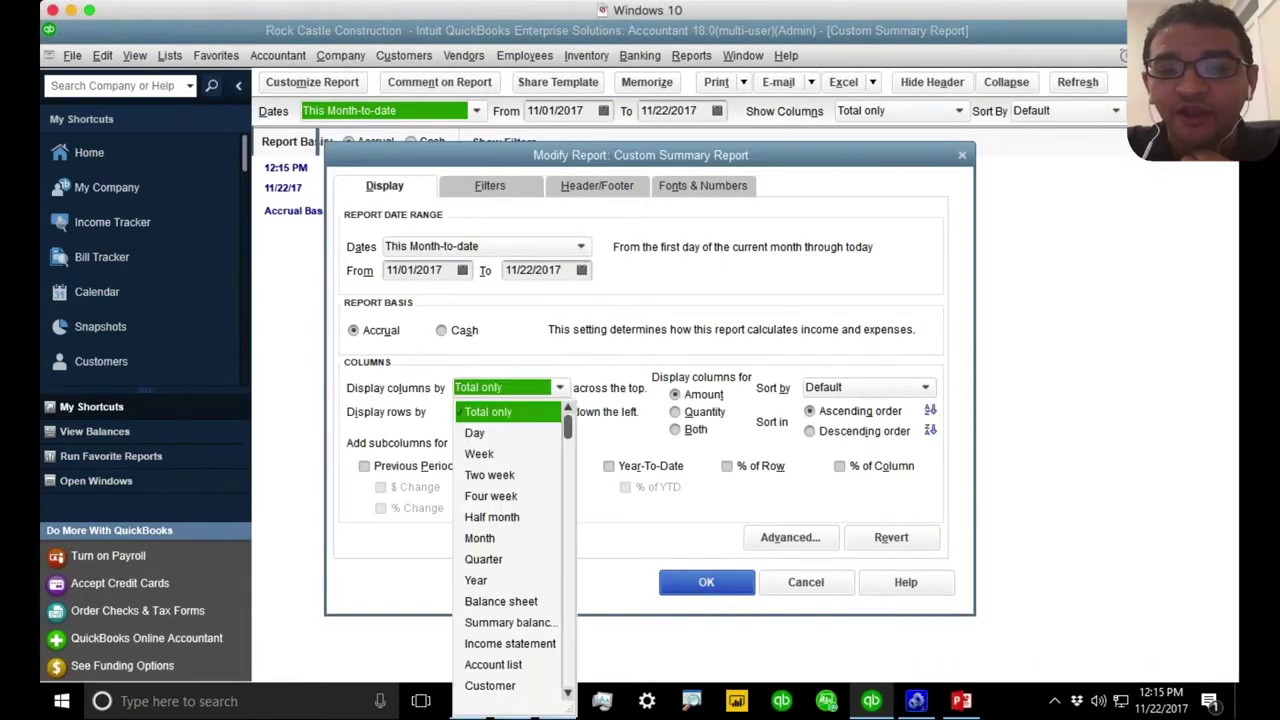
pyautogui.click(485, 538)
pyautogui.click(506, 416)
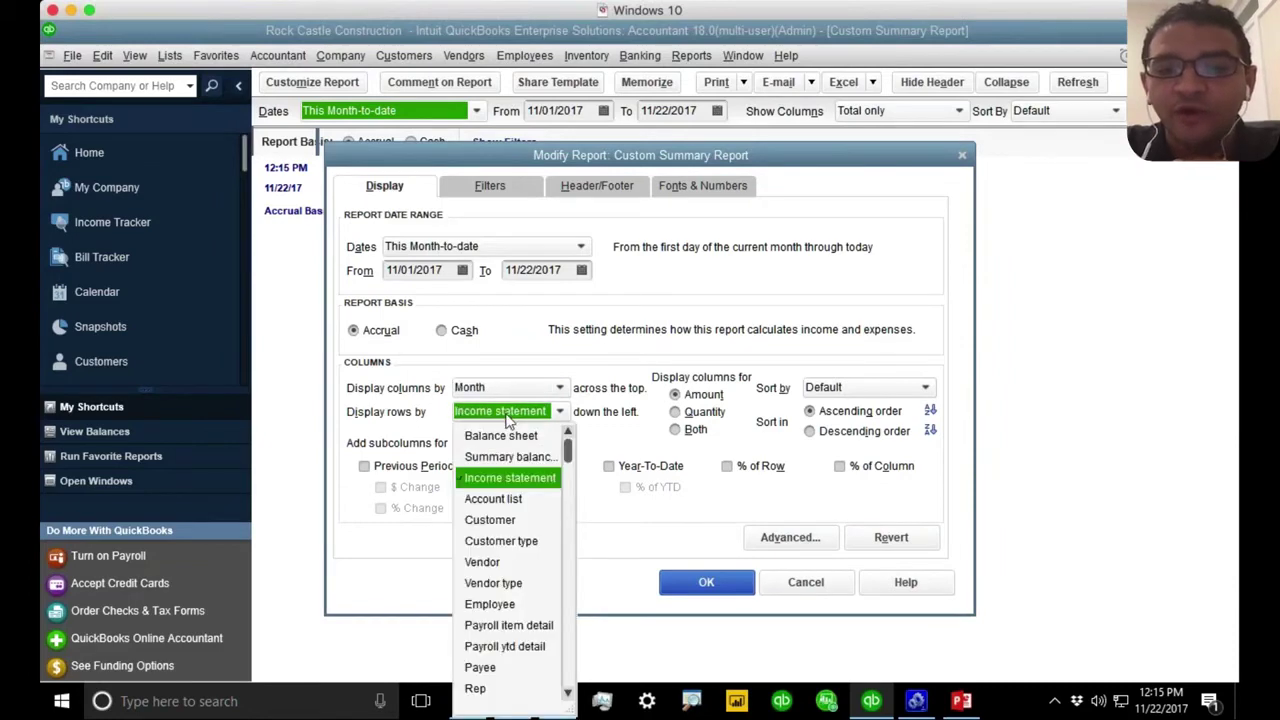
pyautogui.click(495, 521)
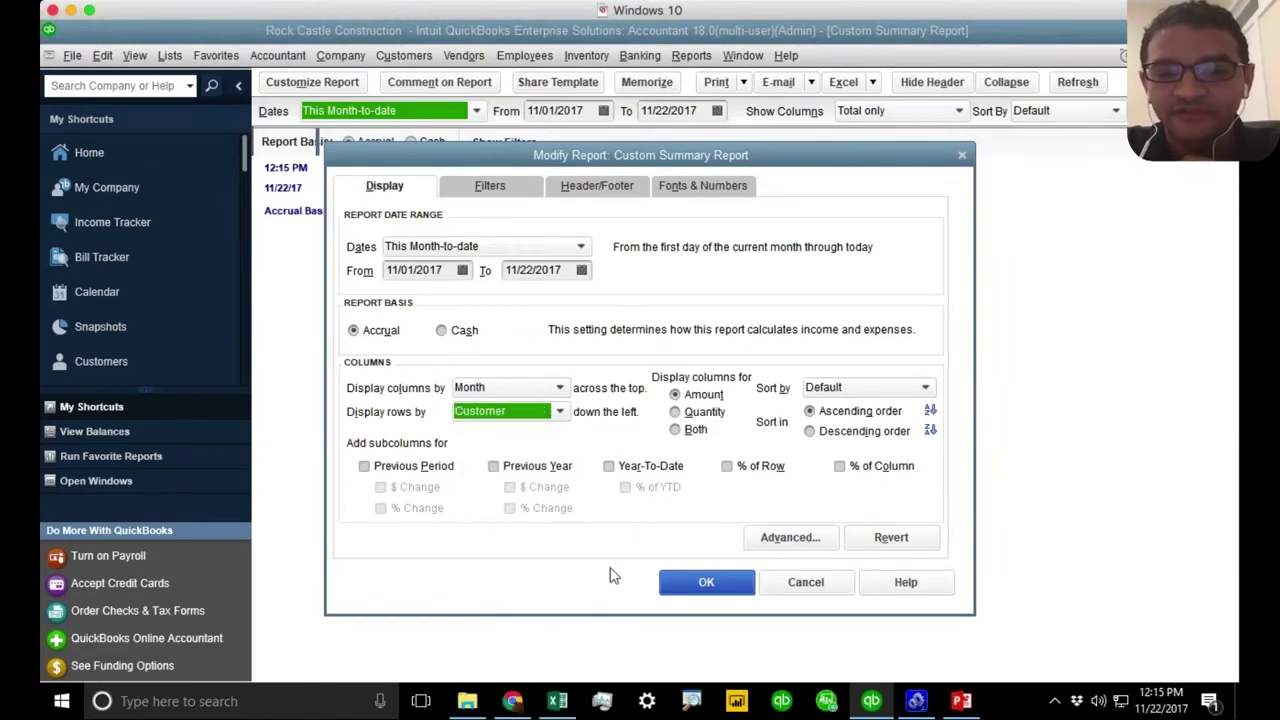
pyautogui.click(688, 588)
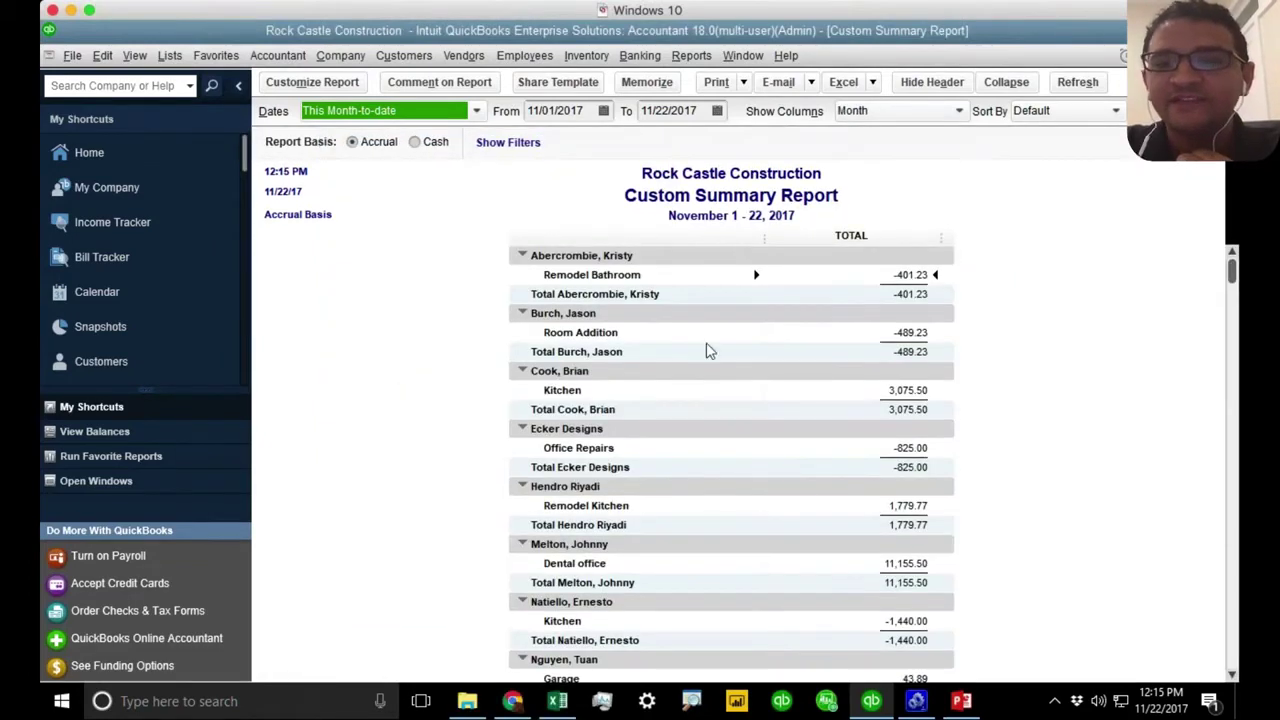
# Step: Set the report dates to This Fiscal Year and collapse the customer rows
pyautogui.click(402, 111)
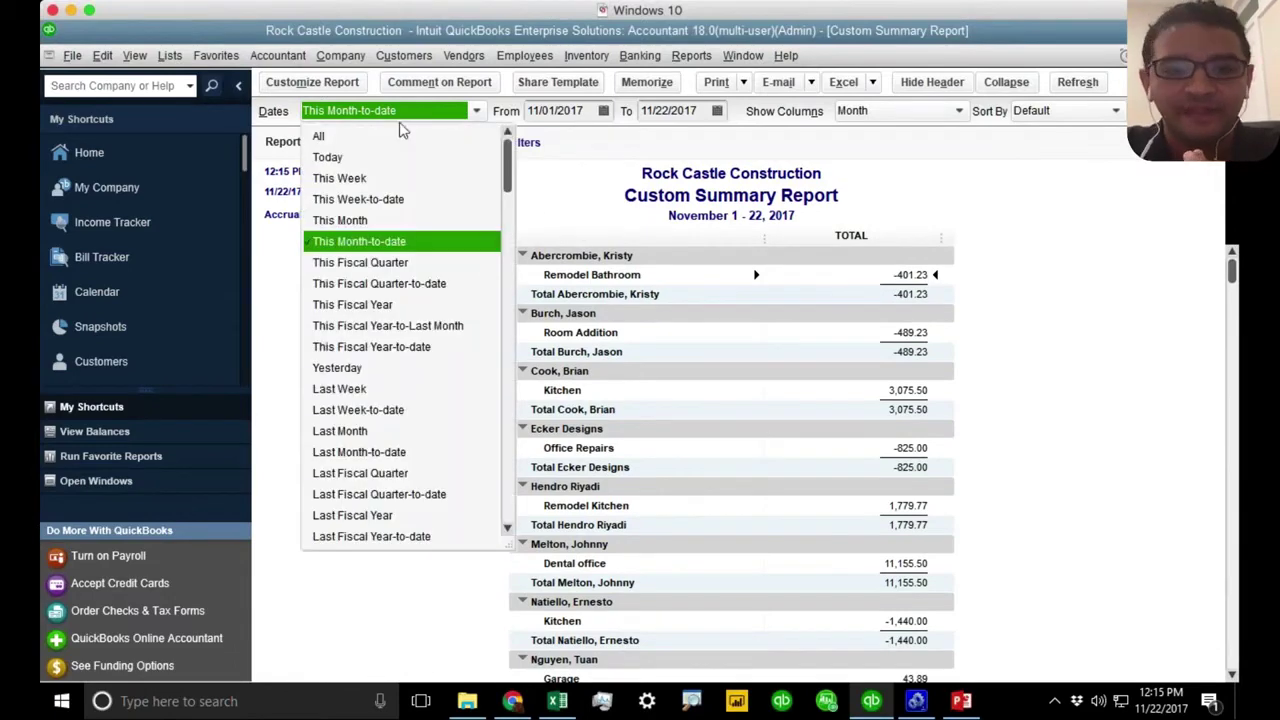
pyautogui.click(380, 306)
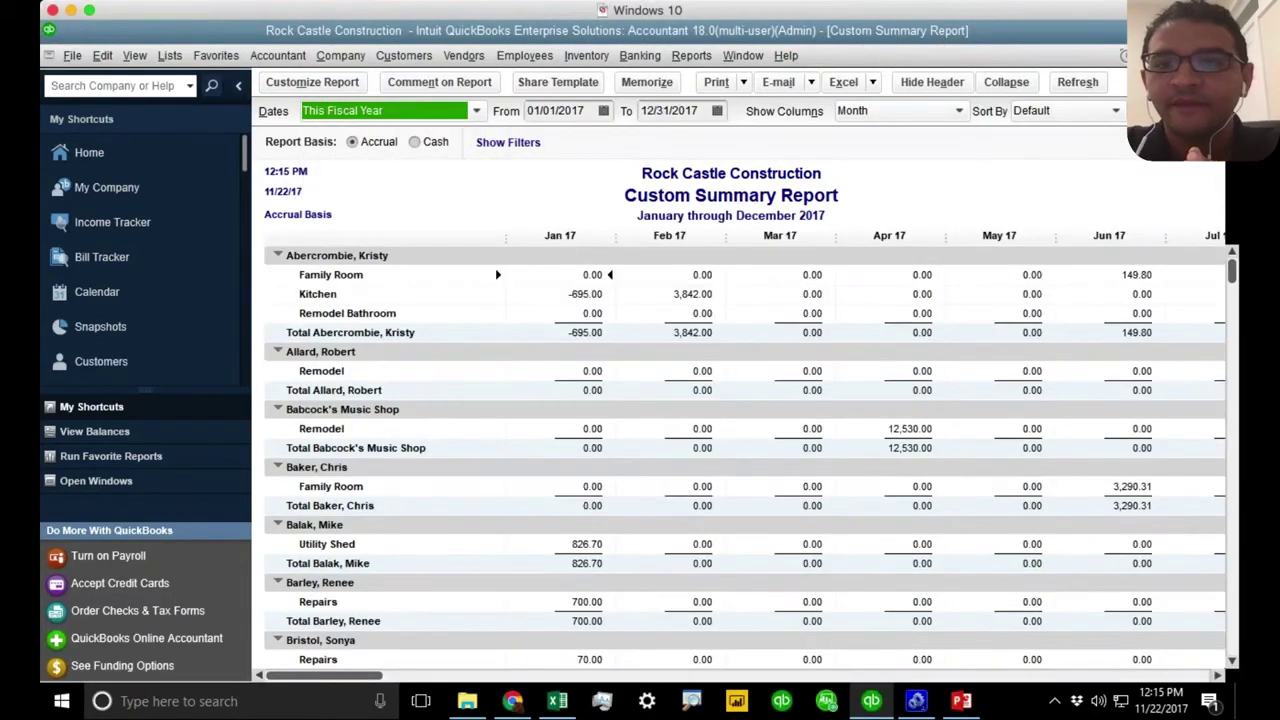
pyautogui.click(1006, 82)
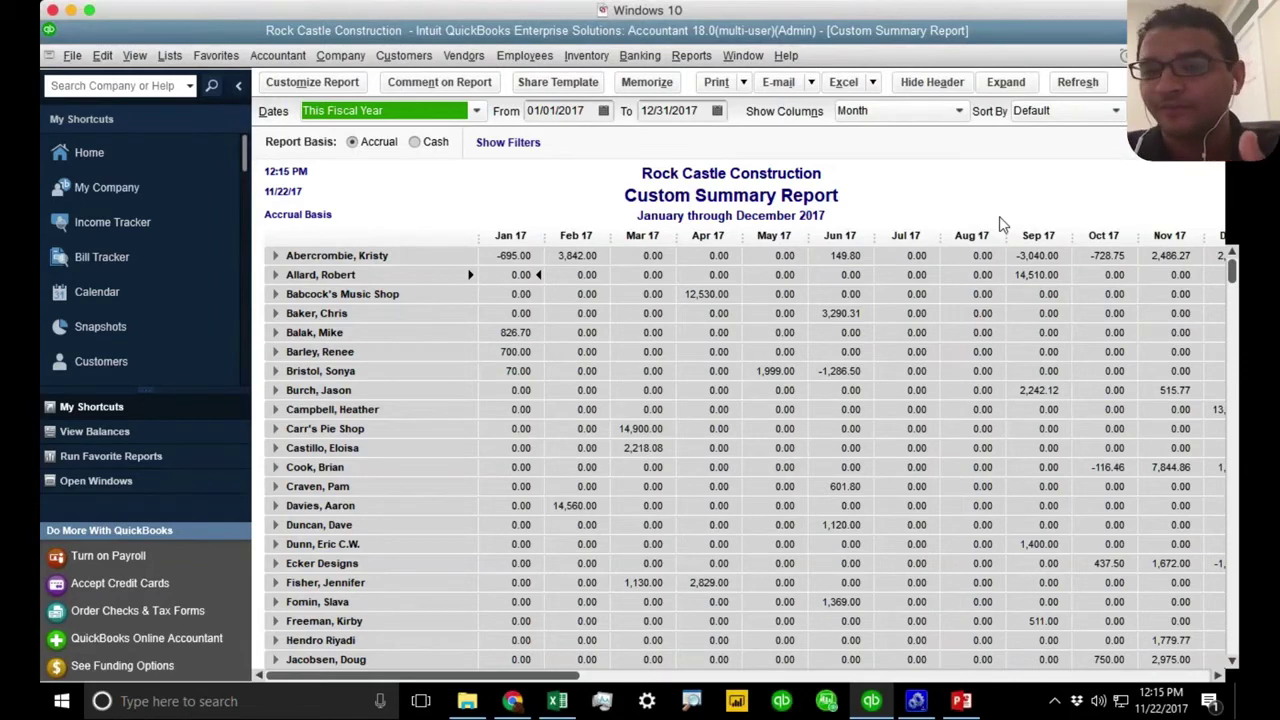
# Step: Examine the row and column display choices in the report's settings without changing them, and collapse the shortcuts sidebar
pyautogui.click(308, 82)
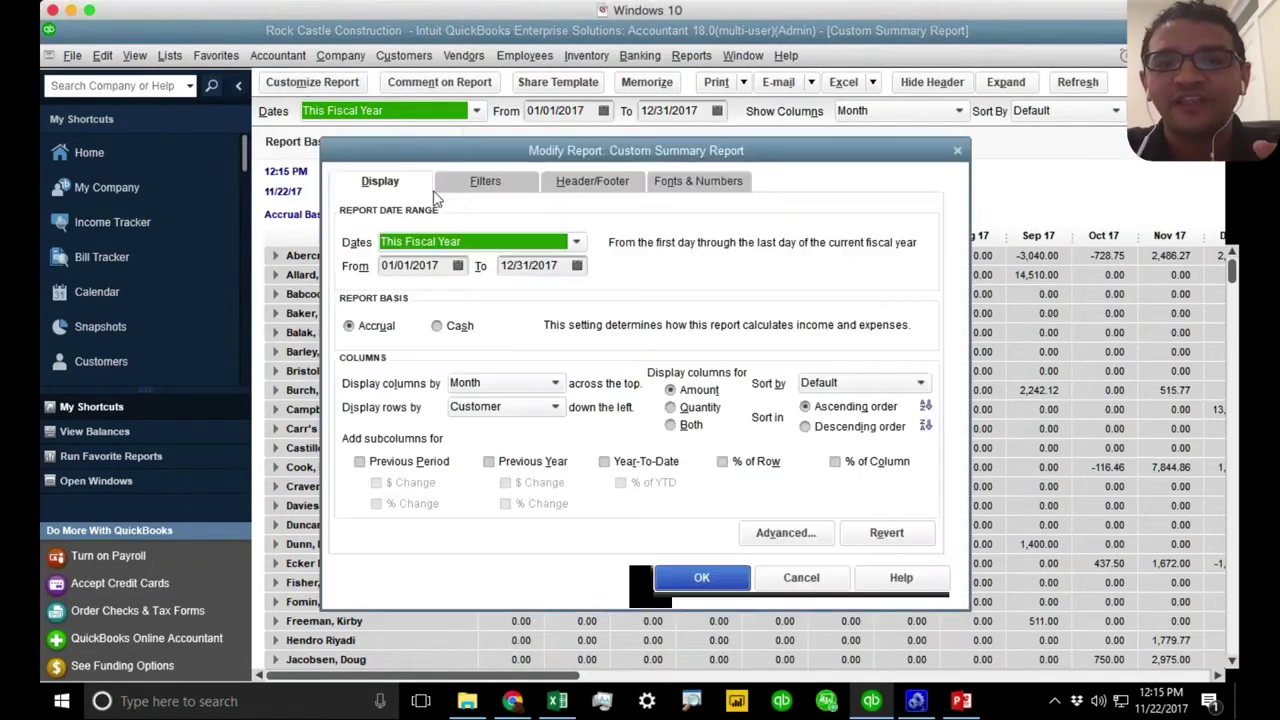
pyautogui.click(515, 412)
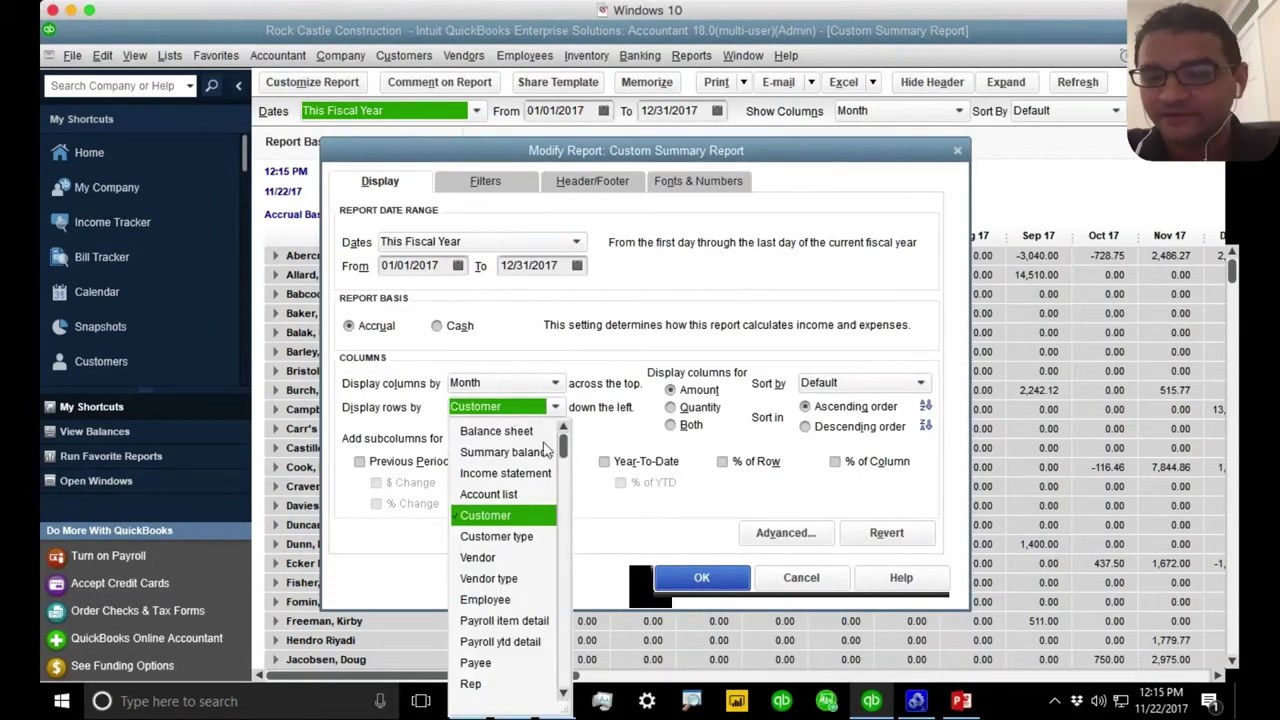
pyautogui.moveTo(563, 450); pyautogui.dragTo(561, 640)
pyautogui.click(549, 383)
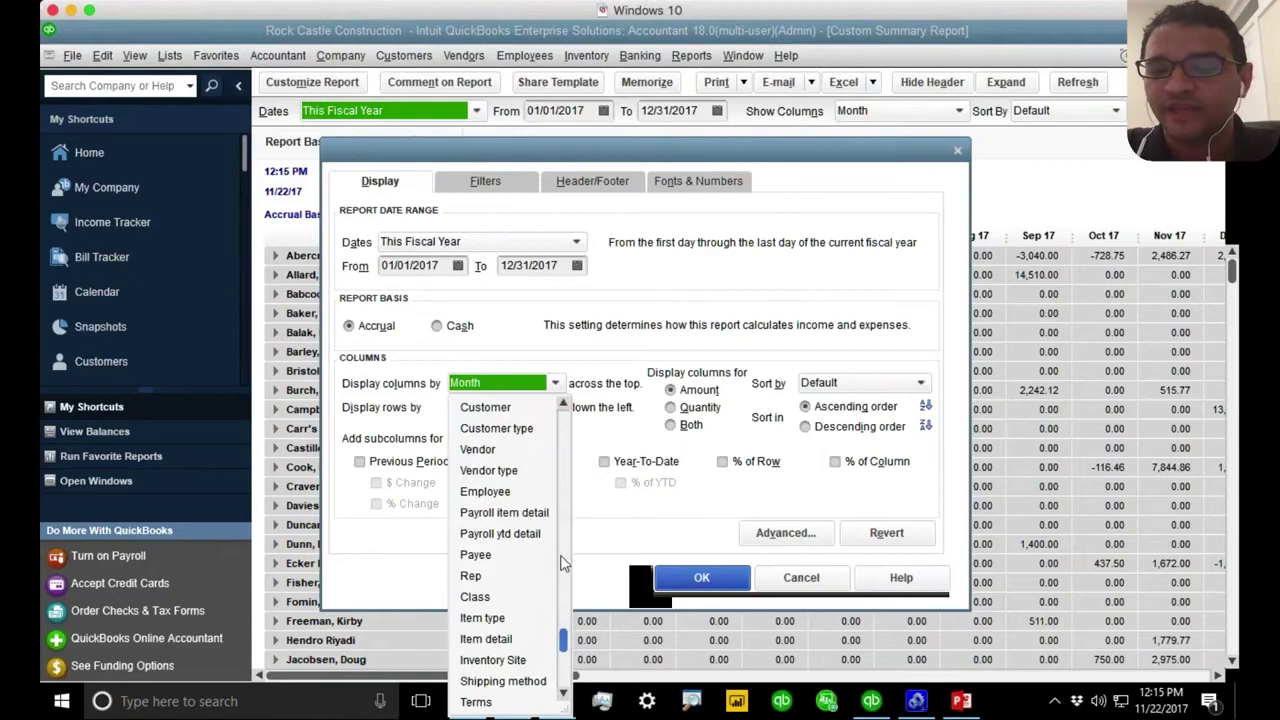
pyautogui.click(609, 349)
pyautogui.click(801, 577)
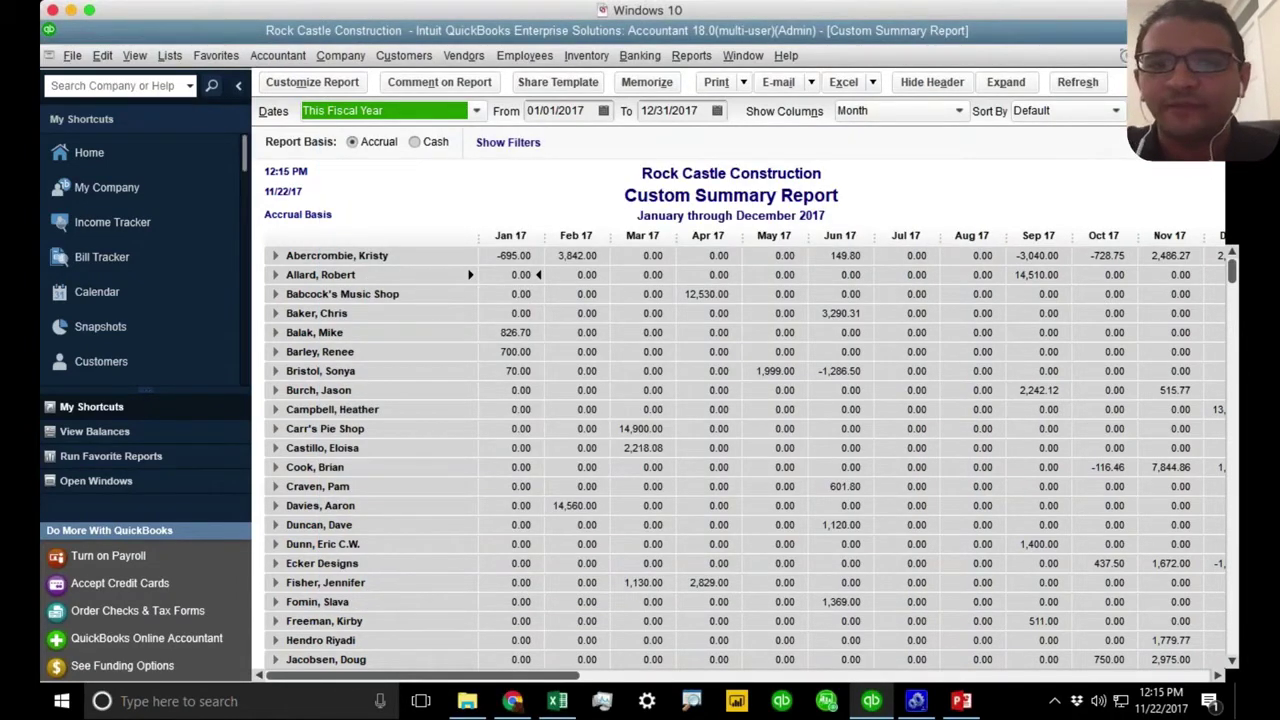
pyautogui.click(238, 86)
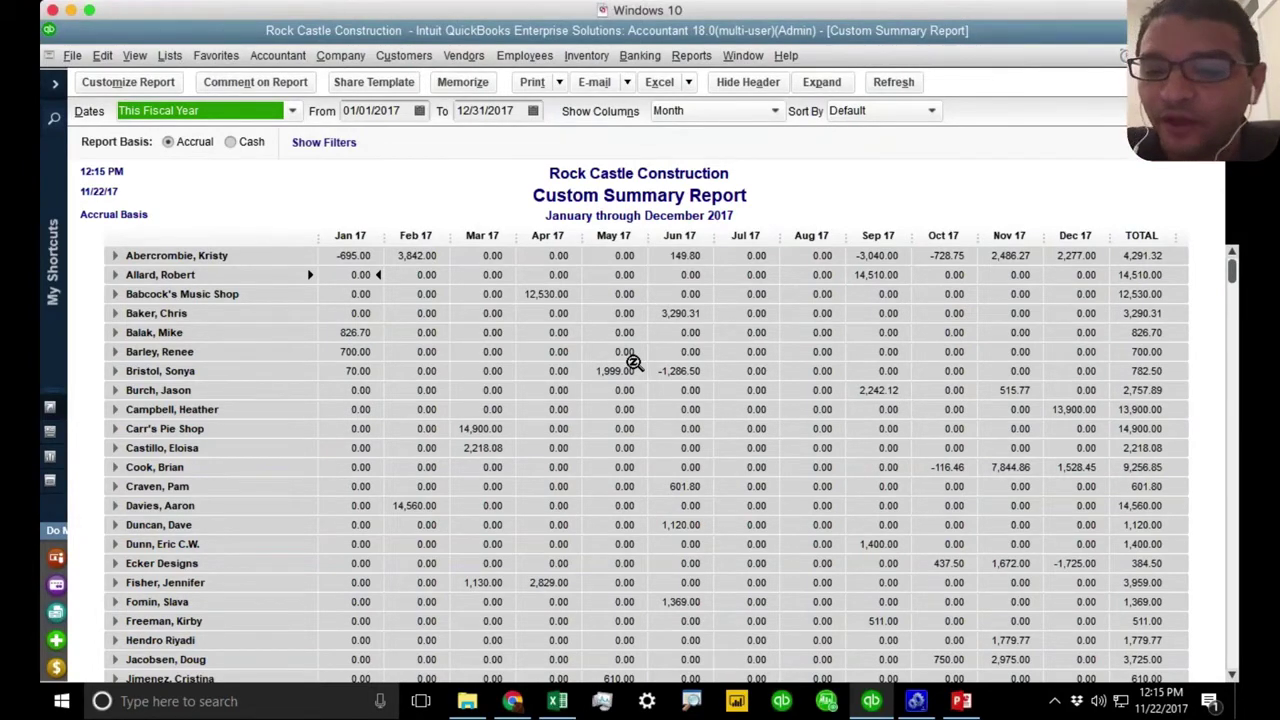
# Step: Switch to Excel and expand the Customer group in the QQube Add-In field list to find Customer Company Name
pyautogui.click(558, 701)
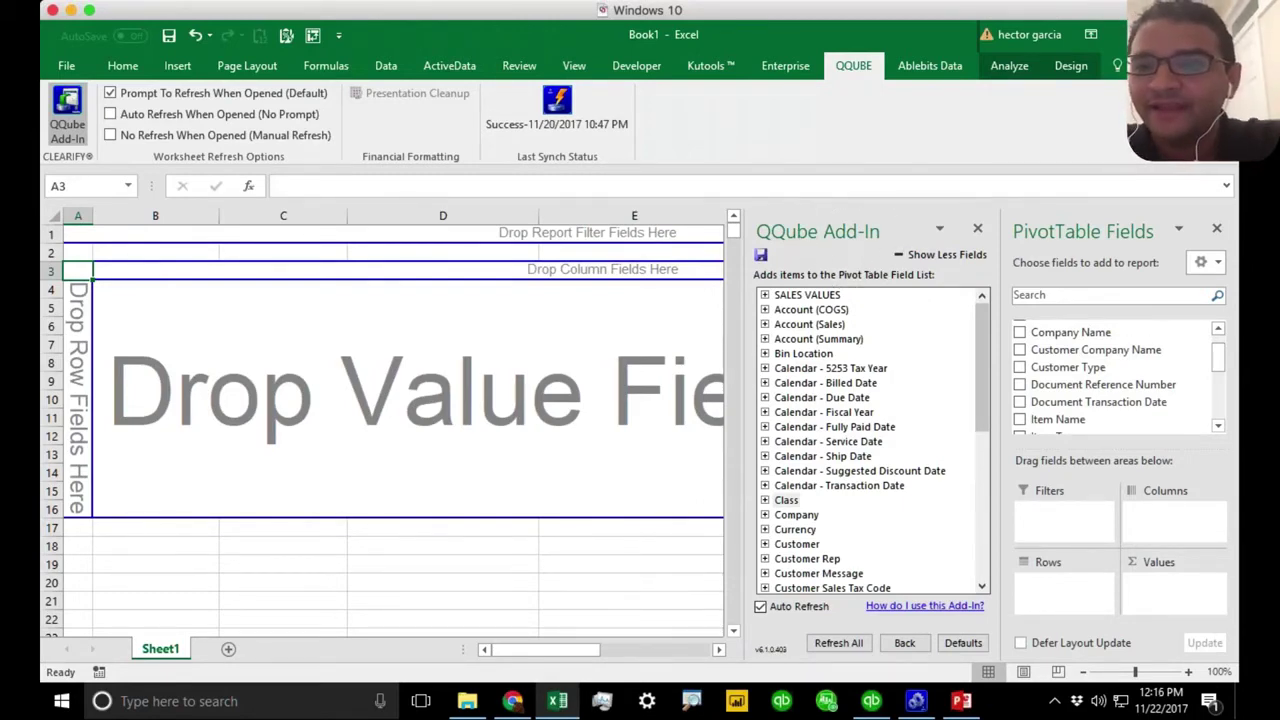
pyautogui.moveTo(978, 318)
pyautogui.mouseDown()
pyautogui.moveTo(980, 493)
pyautogui.moveTo(988, 326)
pyautogui.mouseUp()
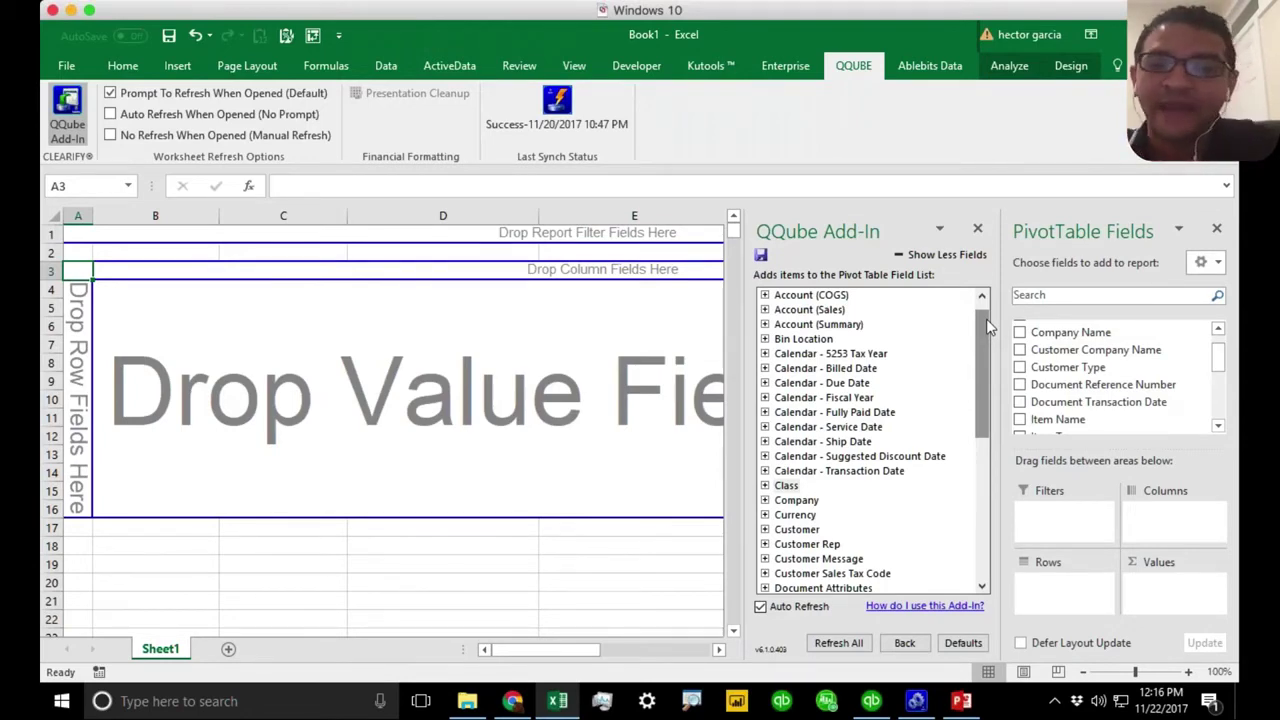
pyautogui.scroll(-4, 986, 328)
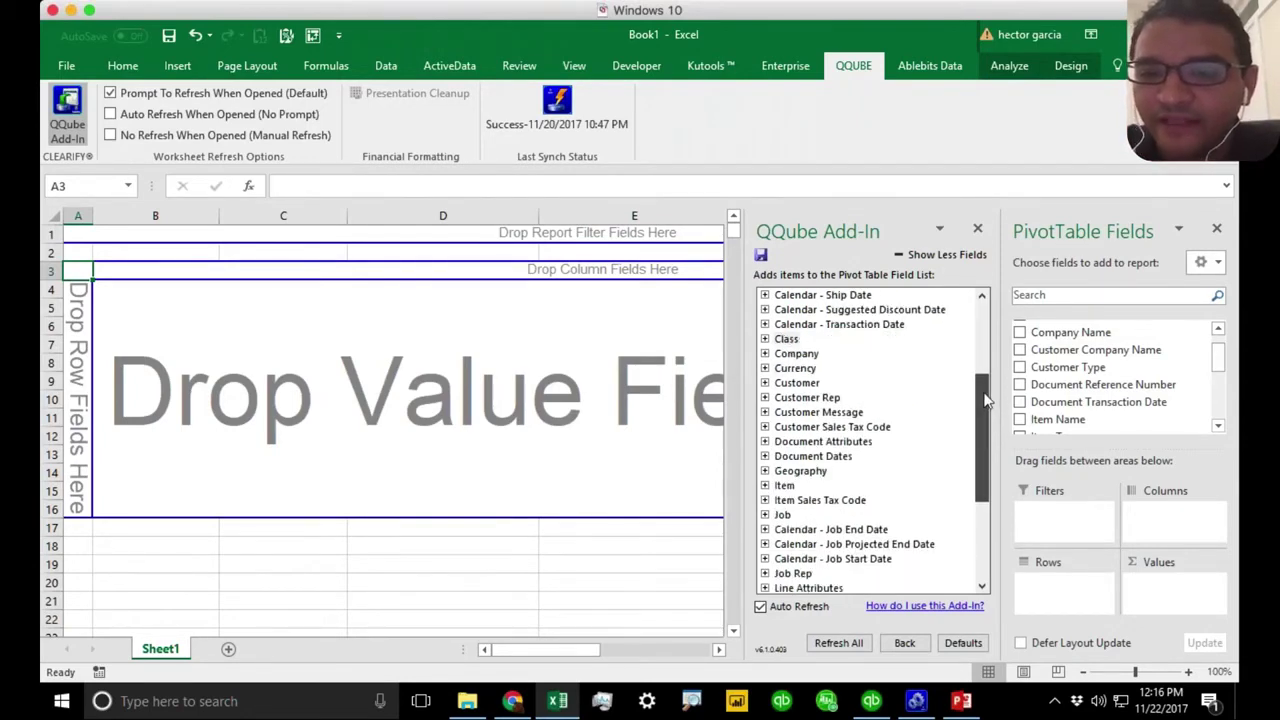
pyautogui.click(766, 384)
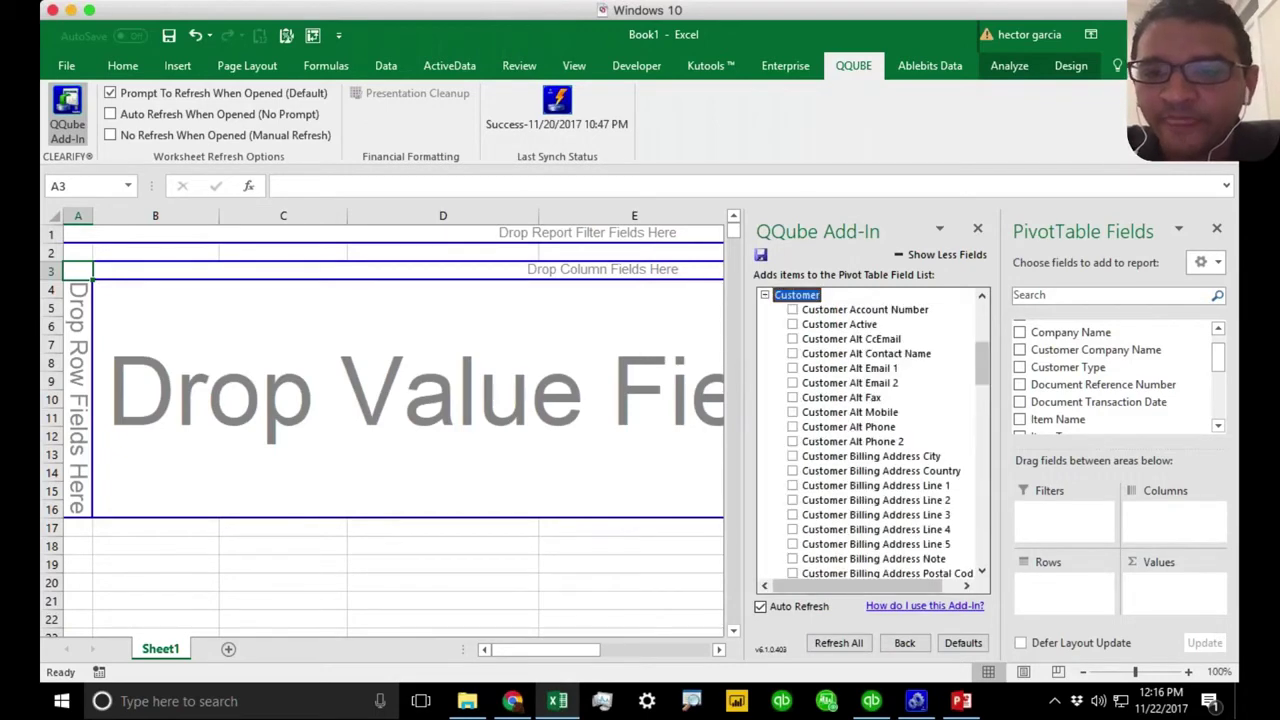
pyautogui.moveTo(984, 365); pyautogui.dragTo(986, 402)
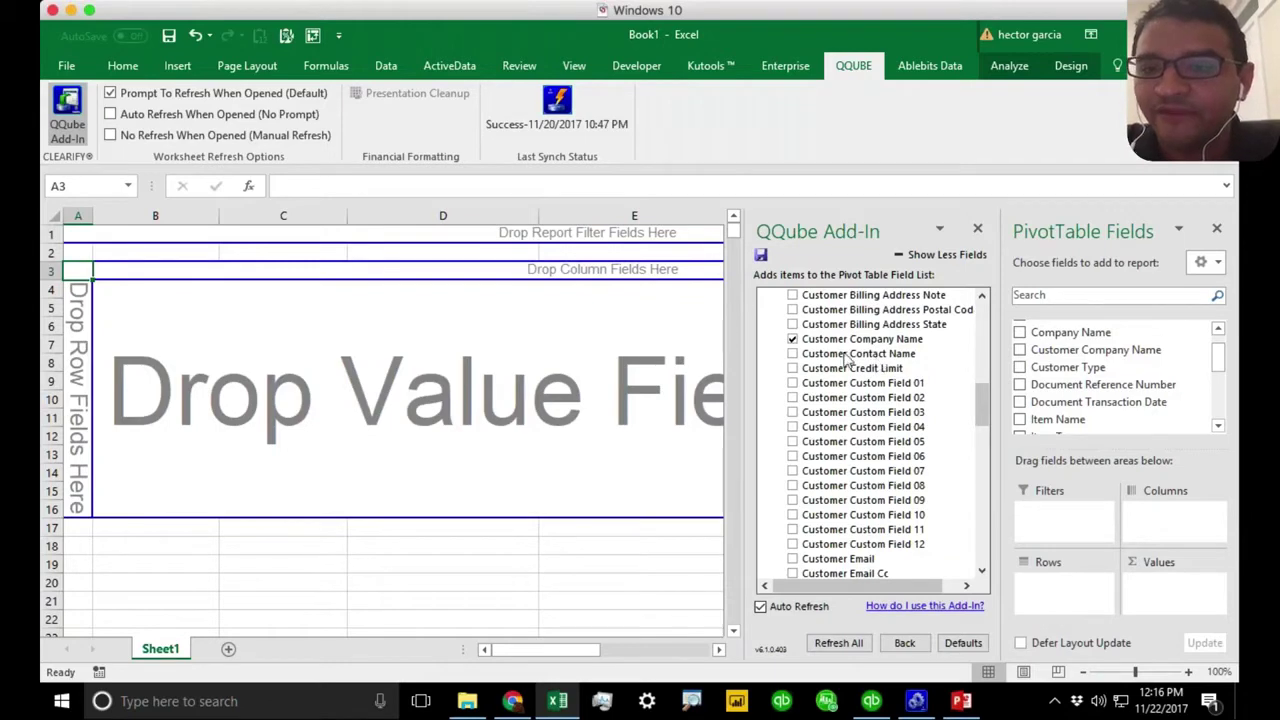
# Step: Add the Customer Company Name field to the pivot table's rows, keeping it enabled in the QQube Add-In
pyautogui.press('ctrl')
pyautogui.press('ctrl')
pyautogui.press('ctrl')
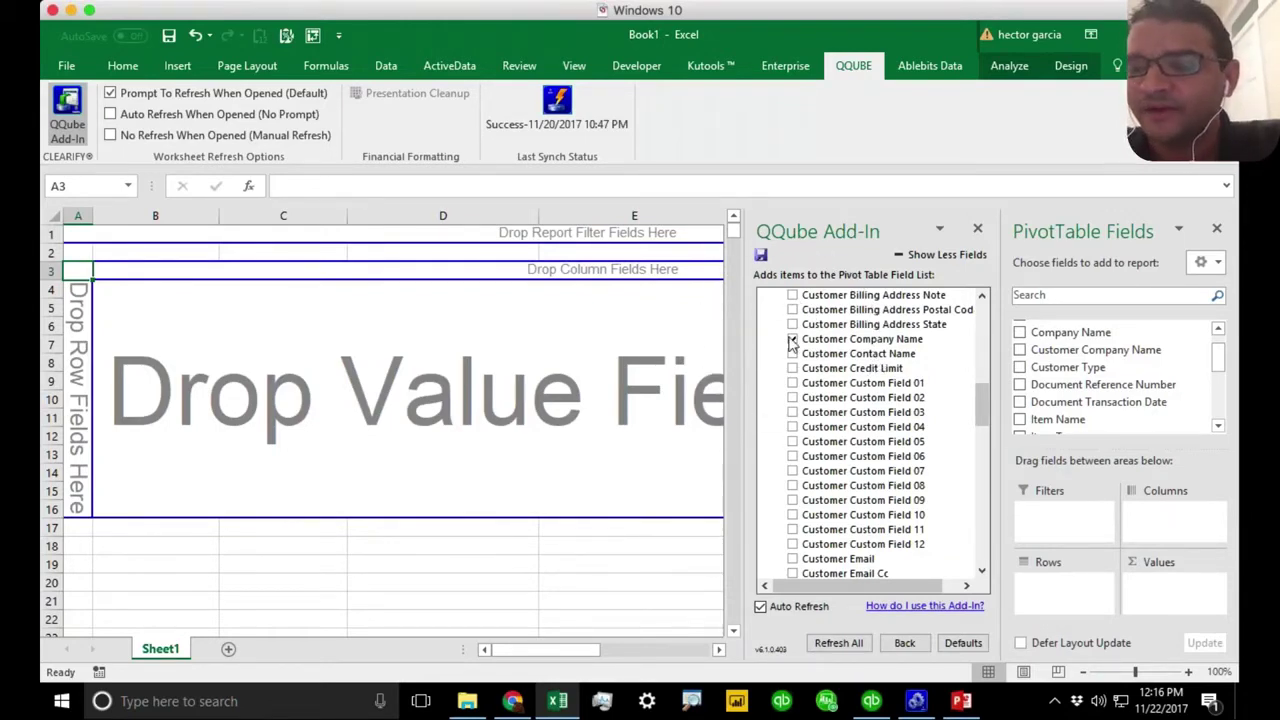
pyautogui.click(792, 340)
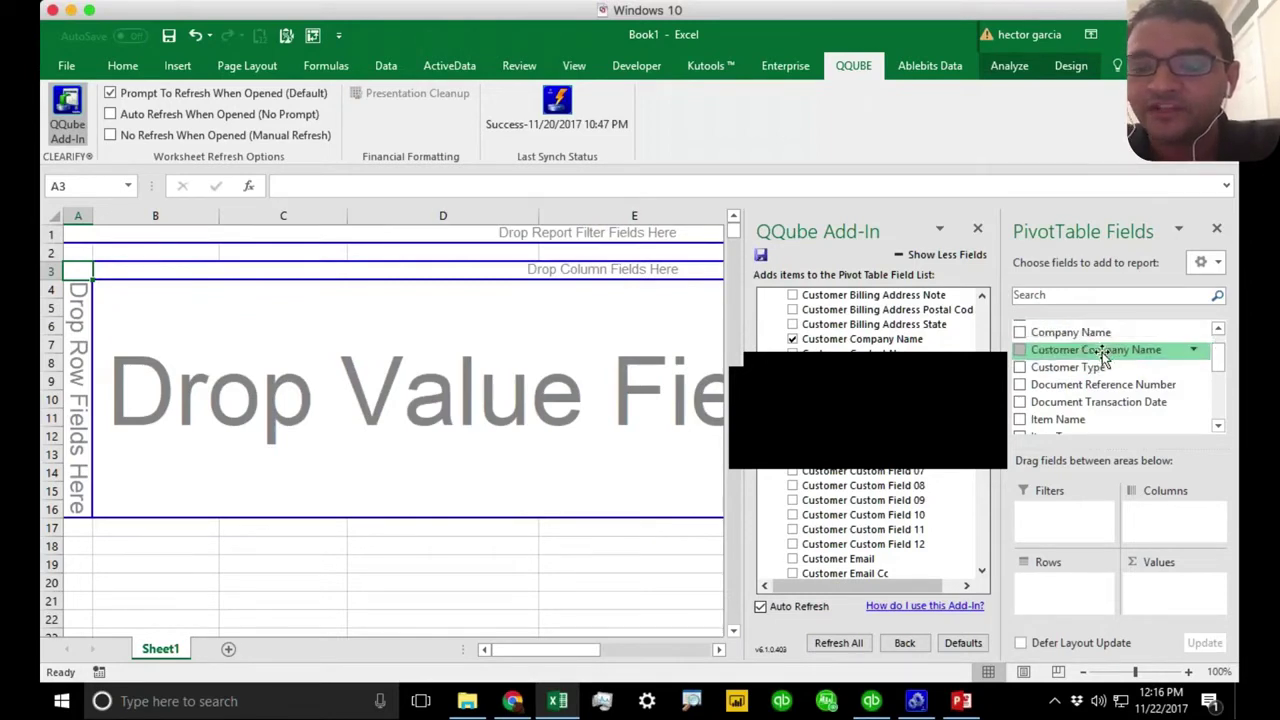
pyautogui.moveTo(1100, 357); pyautogui.dragTo(1066, 590)
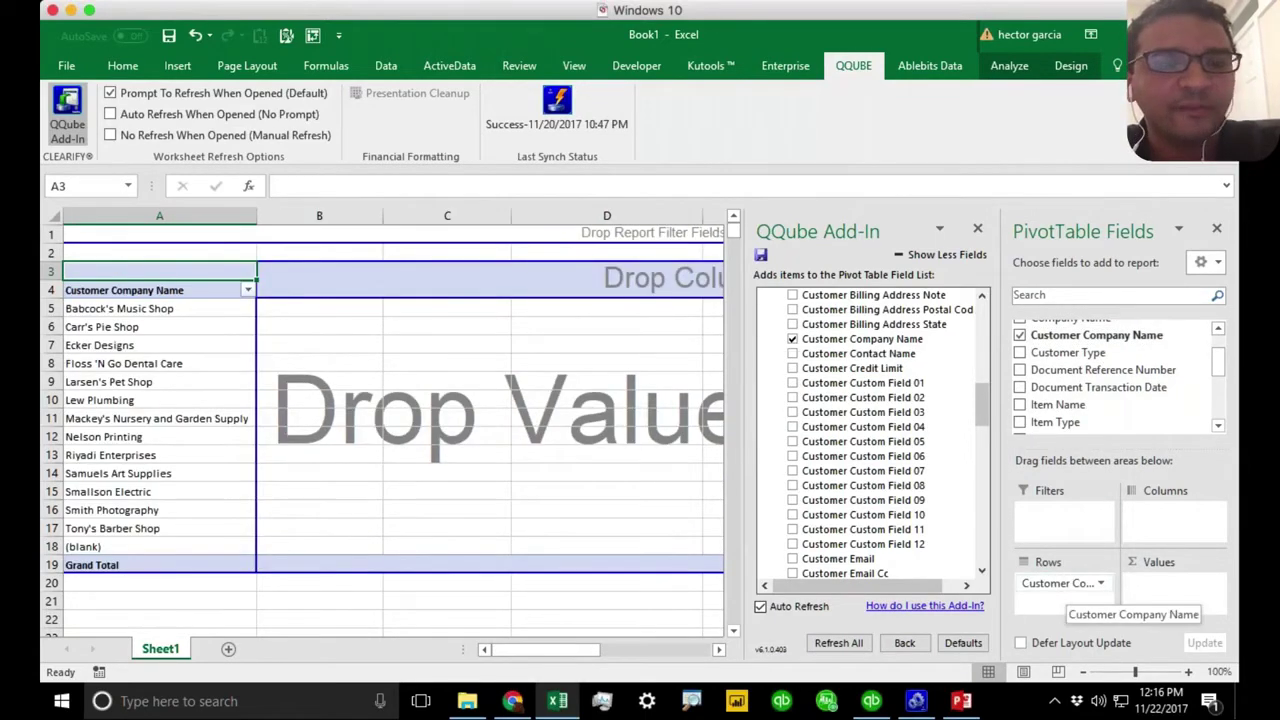
# Step: Look at the monthly customer report in QuickBooks for comparison and return to the Excel pivot table
pyautogui.click(876, 702)
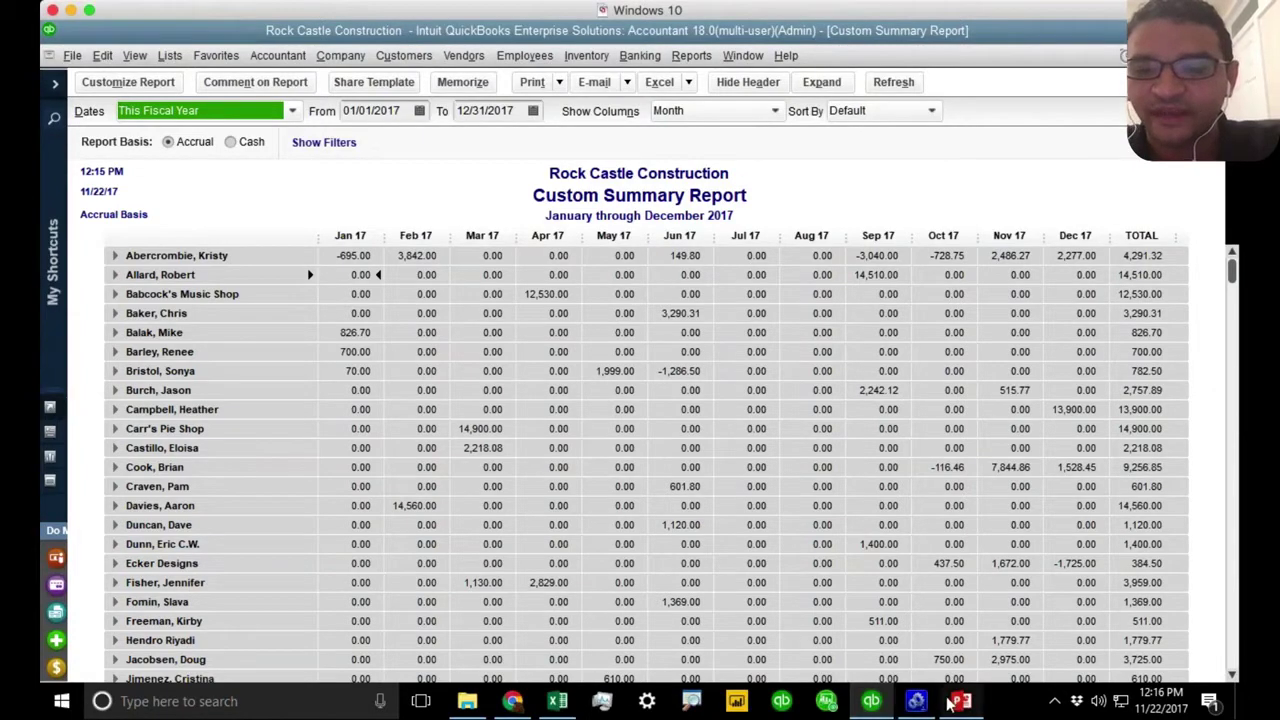
pyautogui.moveTo(922, 706)
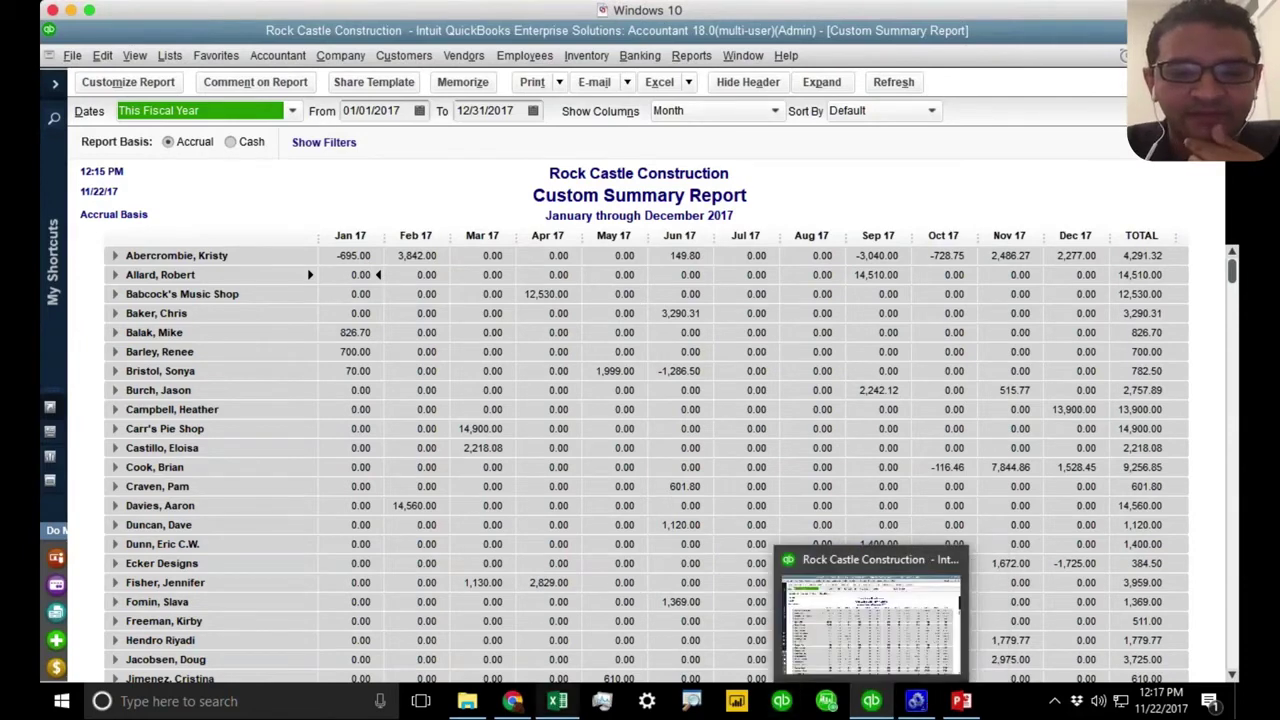
pyautogui.click(558, 701)
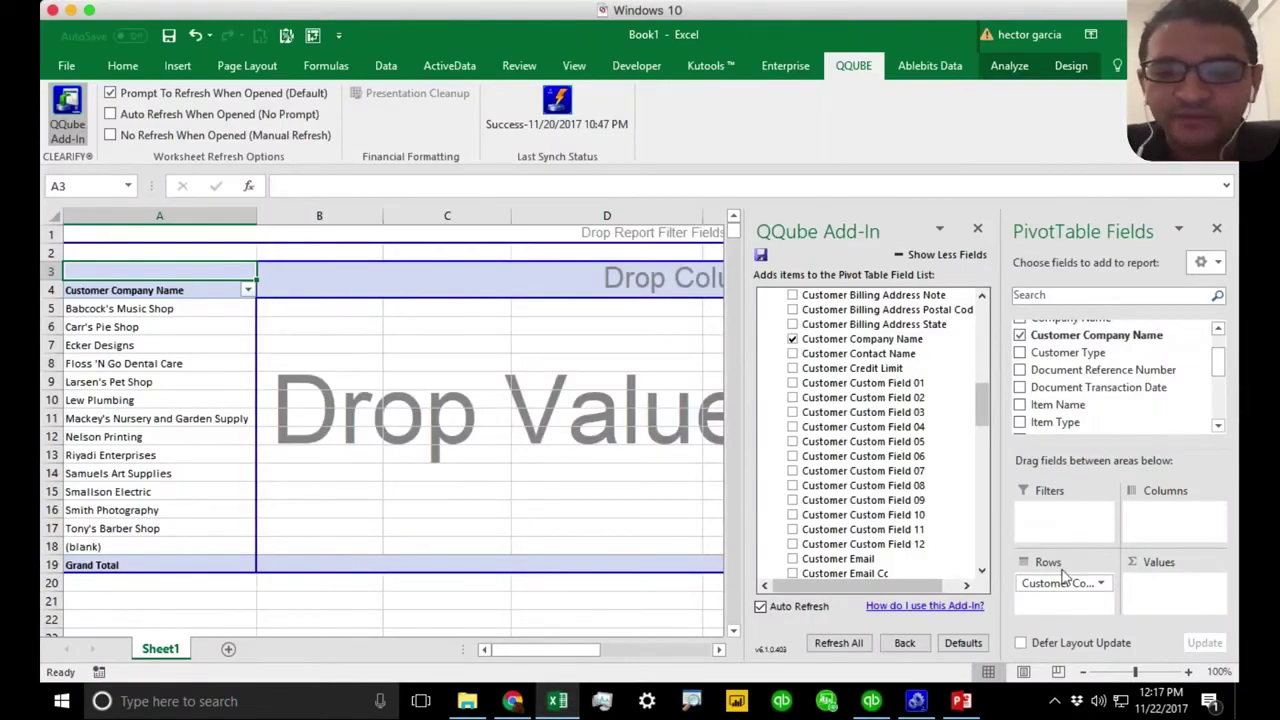
# Step: Collapse the Customer group and expand the Calendar - Transaction Date group in the QQube Add-In field list
pyautogui.press('ctrl')
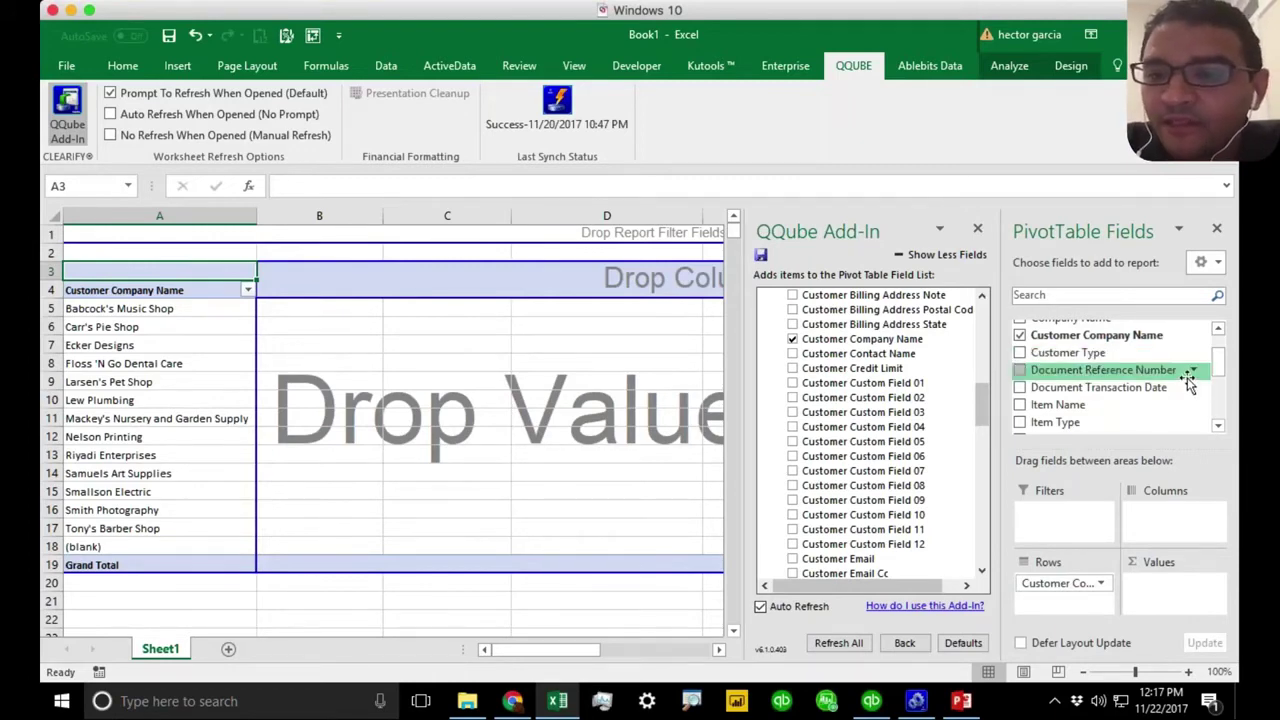
pyautogui.moveTo(1217, 372); pyautogui.dragTo(1220, 340)
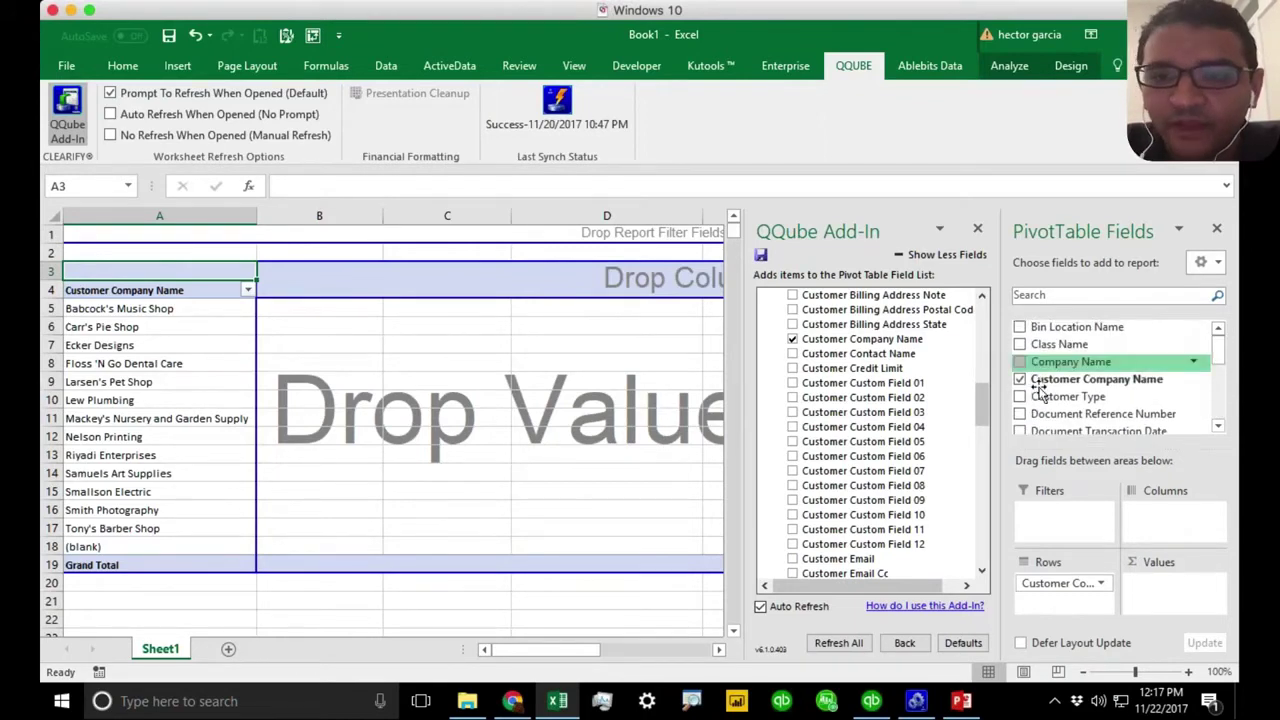
pyautogui.scroll(6, 930, 378)
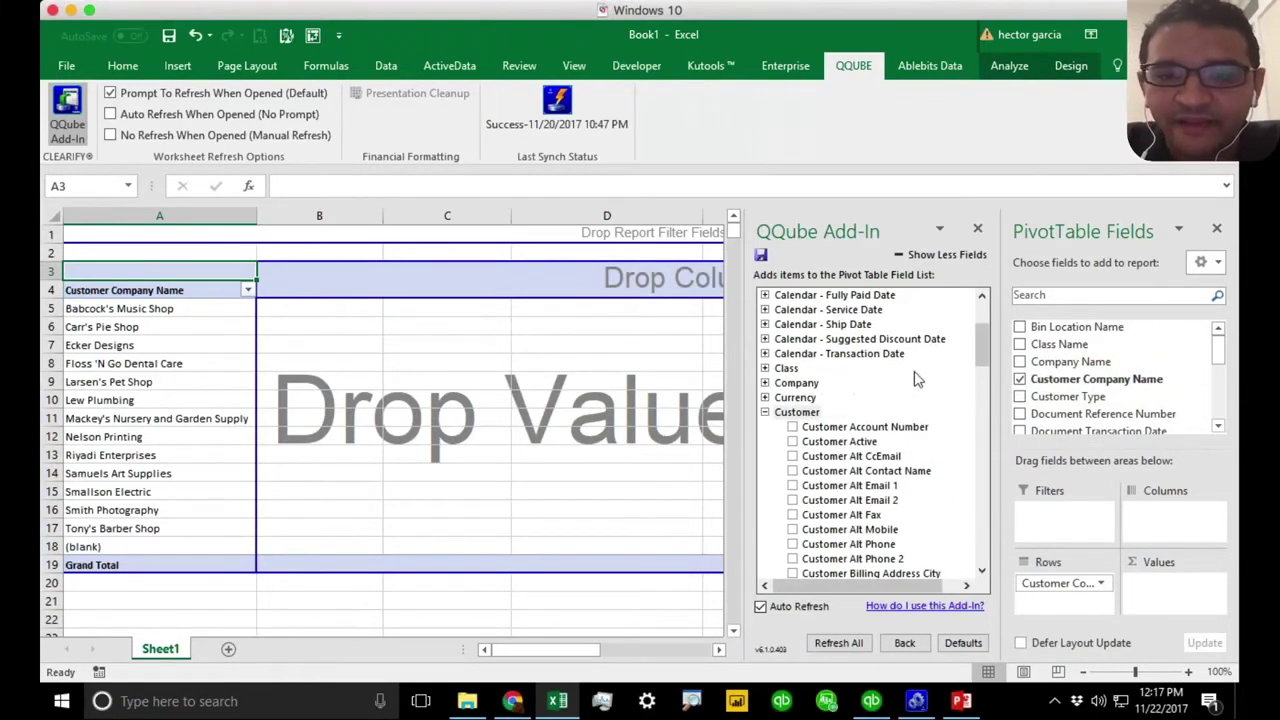
pyautogui.click(775, 412)
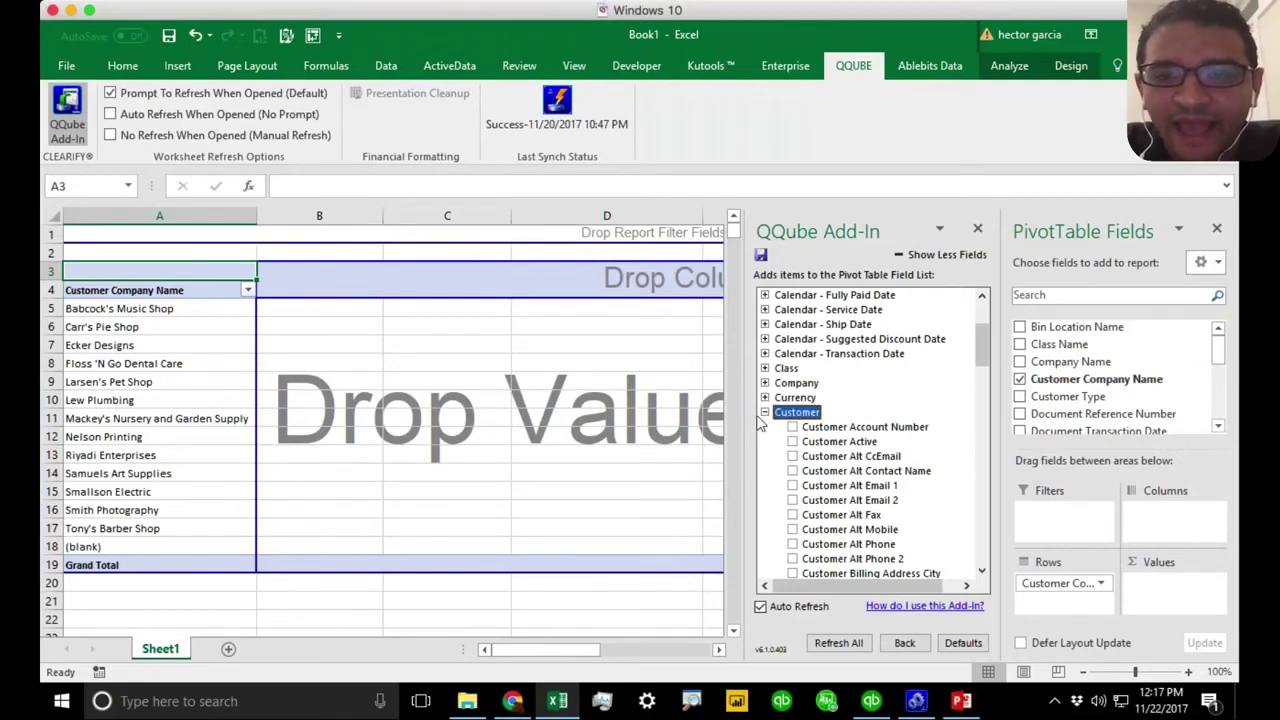
pyautogui.click(765, 412)
pyautogui.click(858, 360)
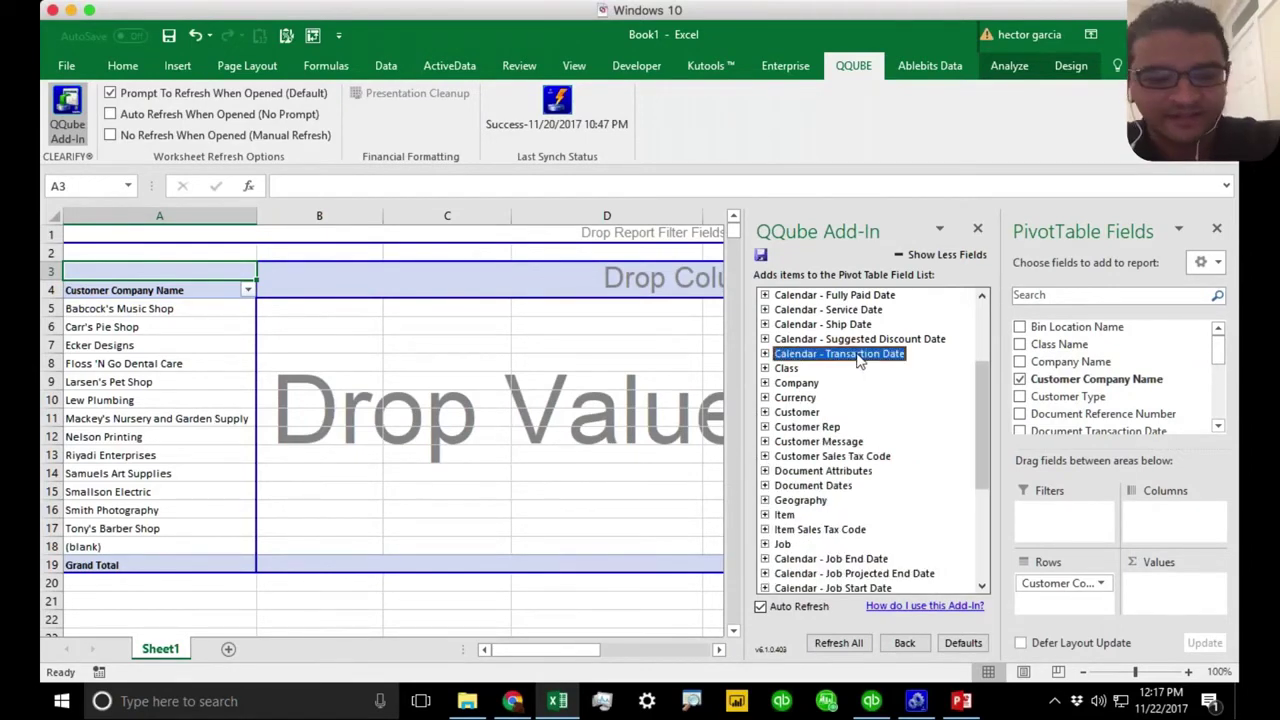
pyautogui.click(765, 355)
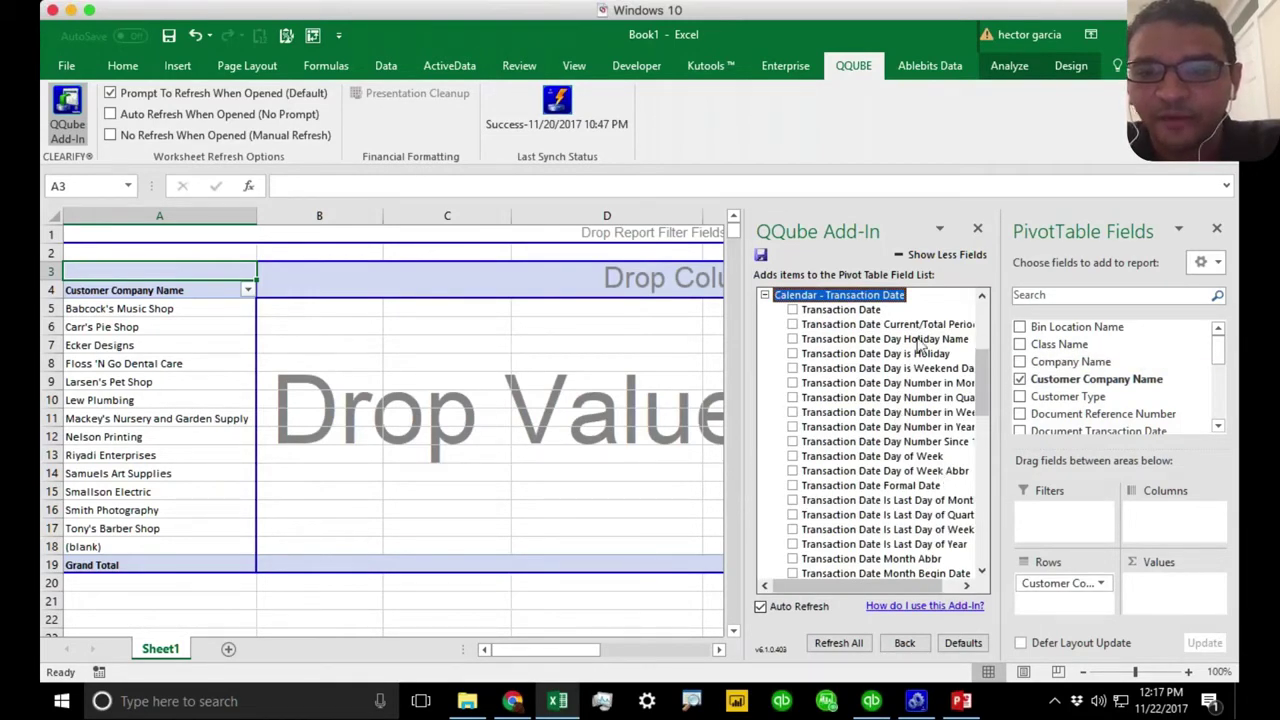
# Step: Enable Transaction Date Month Abbr in the QQube Add-In and place it in the pivot table's columns
pyautogui.click(900, 585)
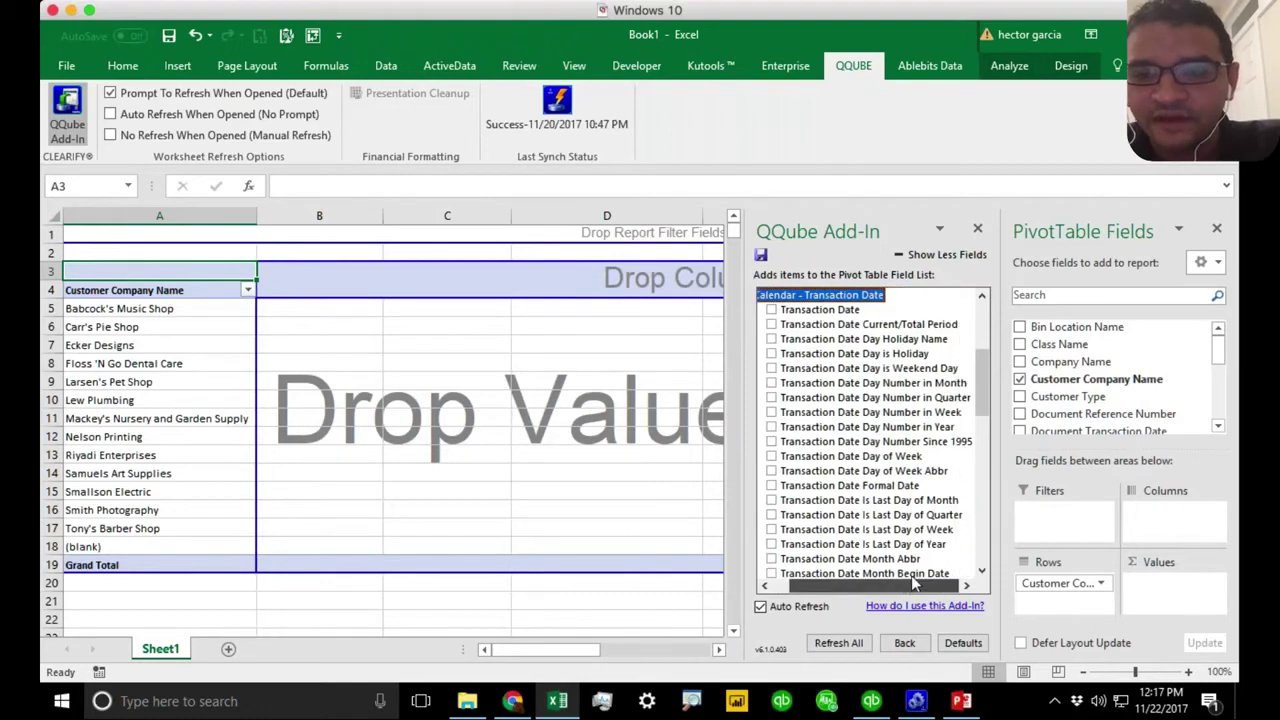
pyautogui.click(928, 384)
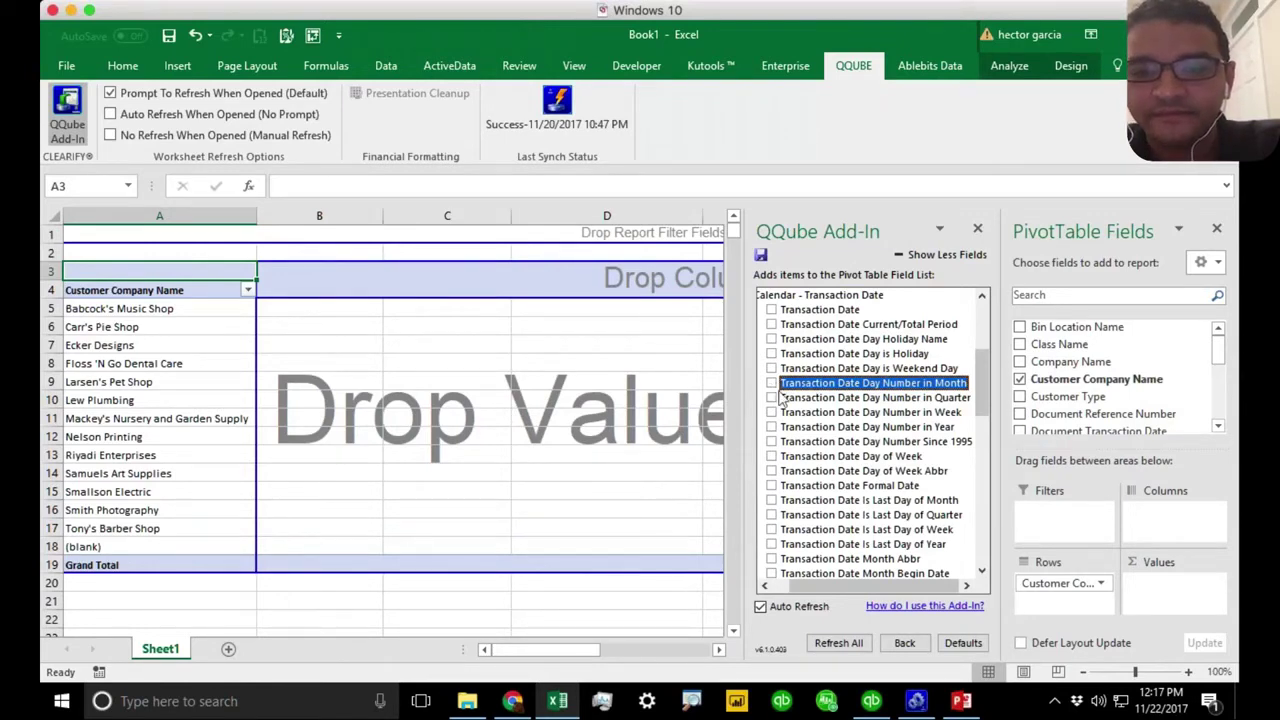
pyautogui.click(834, 548)
pyautogui.click(834, 563)
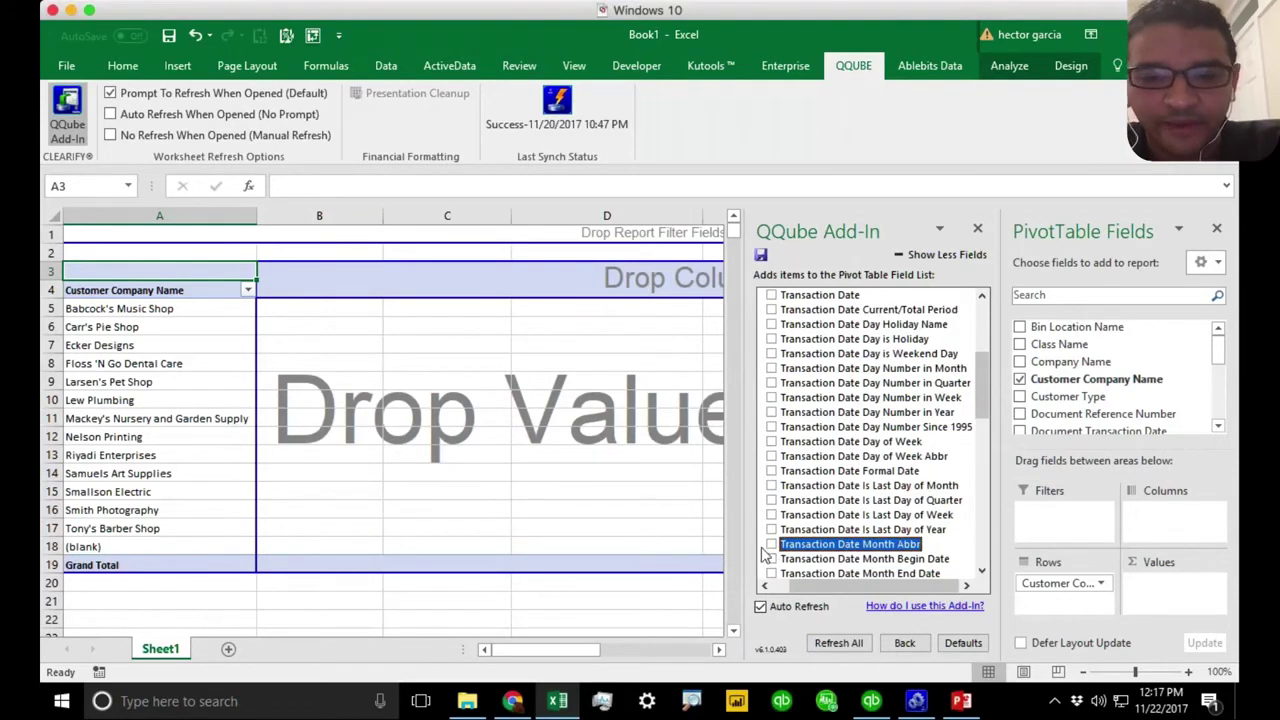
pyautogui.click(772, 545)
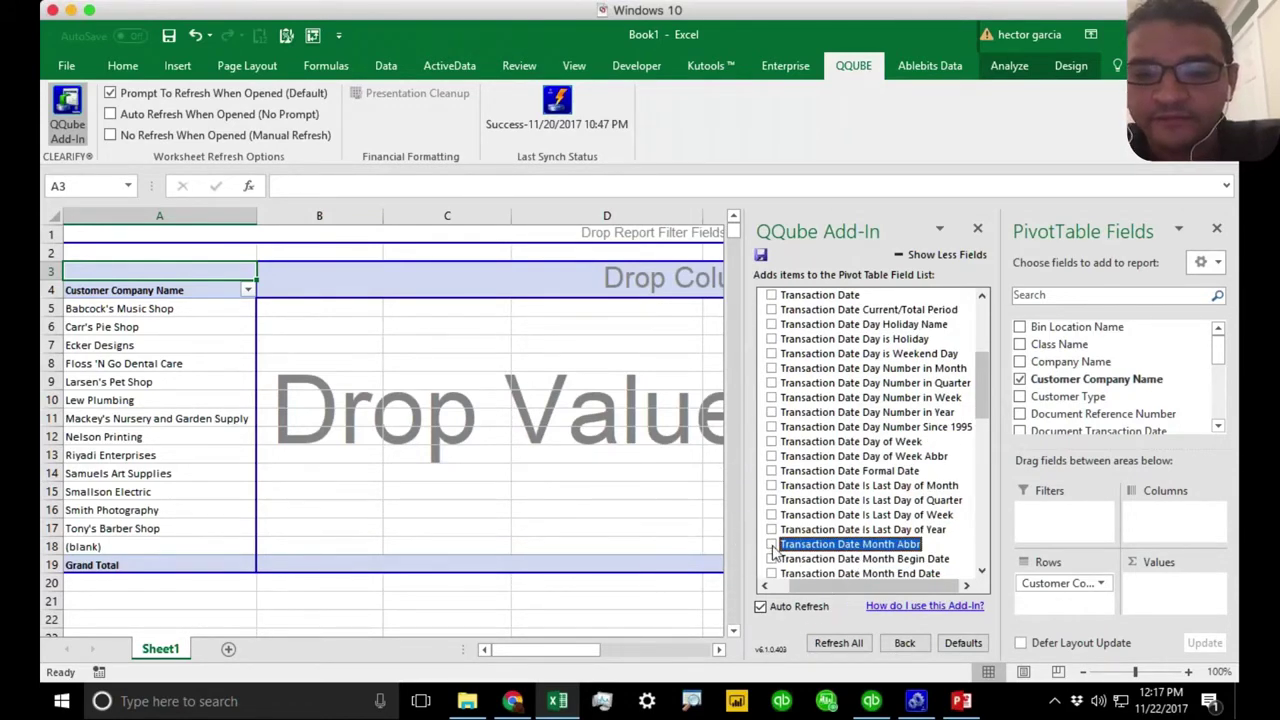
pyautogui.click(789, 548)
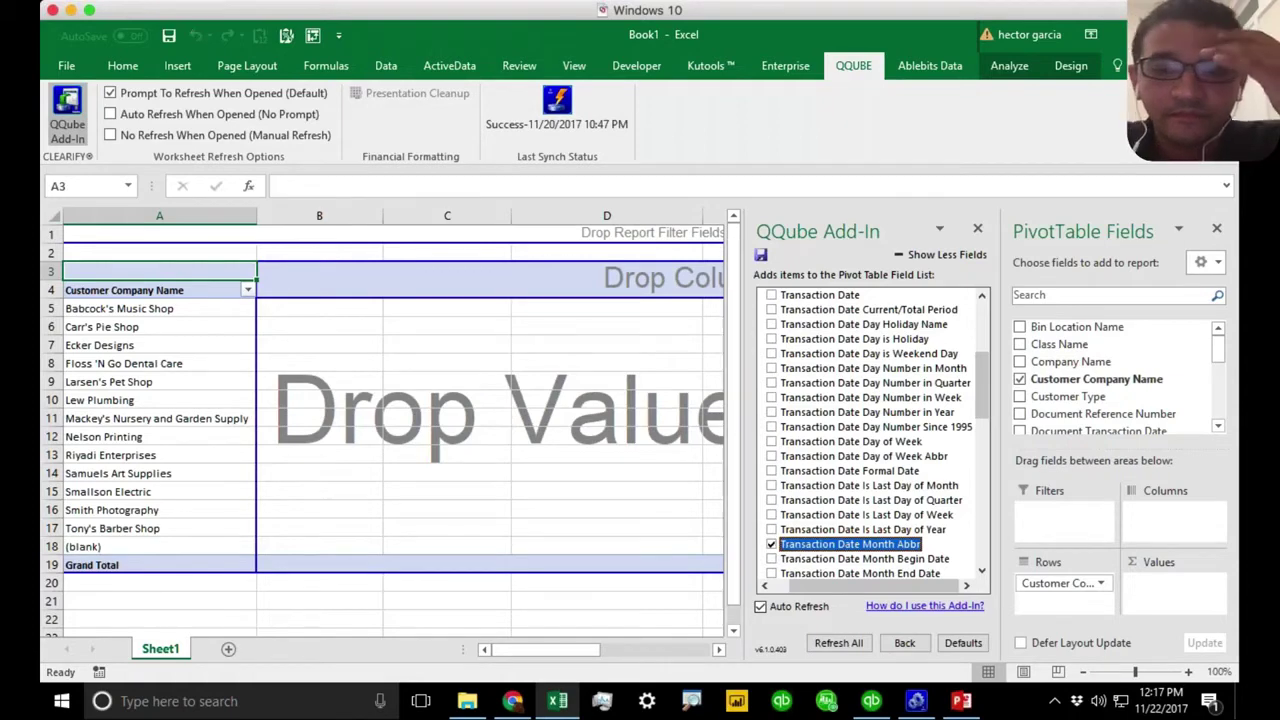
pyautogui.moveTo(1218, 345); pyautogui.dragTo(1172, 520)
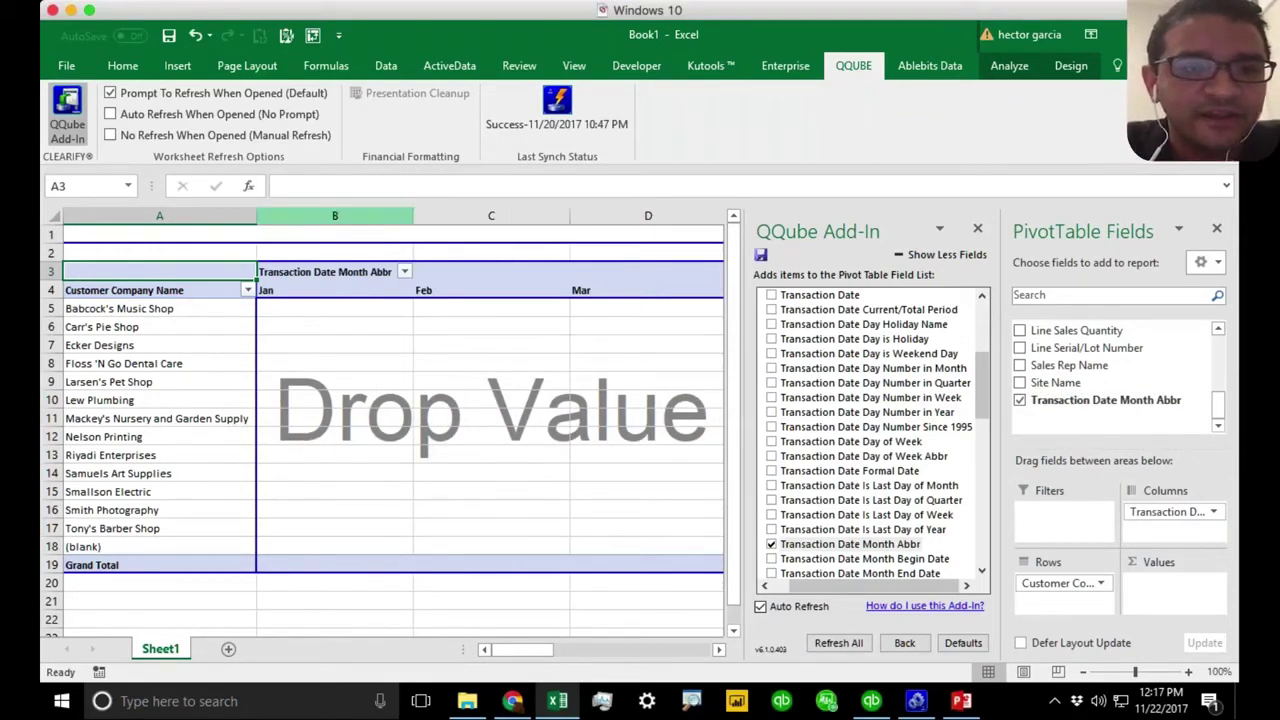
# Step: Narrow all worksheet columns together so more of the month columns fit beside the customer names
pyautogui.click(53, 216)
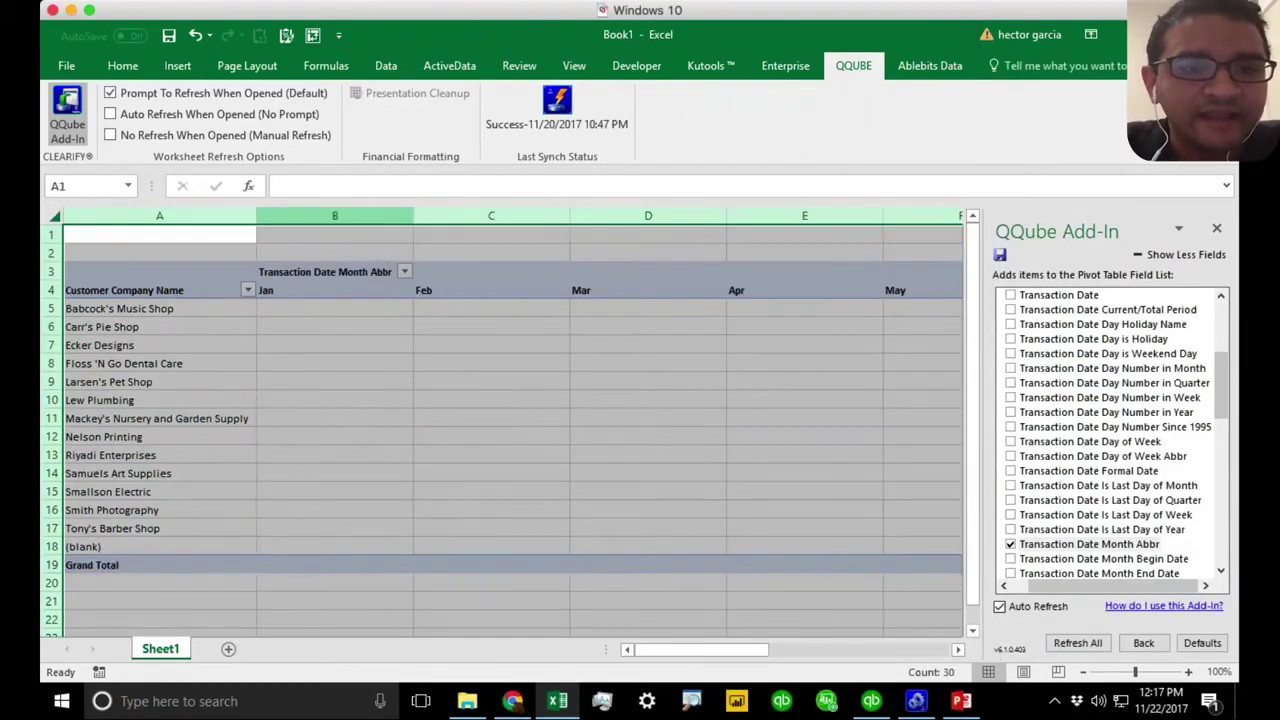
pyautogui.moveTo(413, 216); pyautogui.dragTo(368, 216)
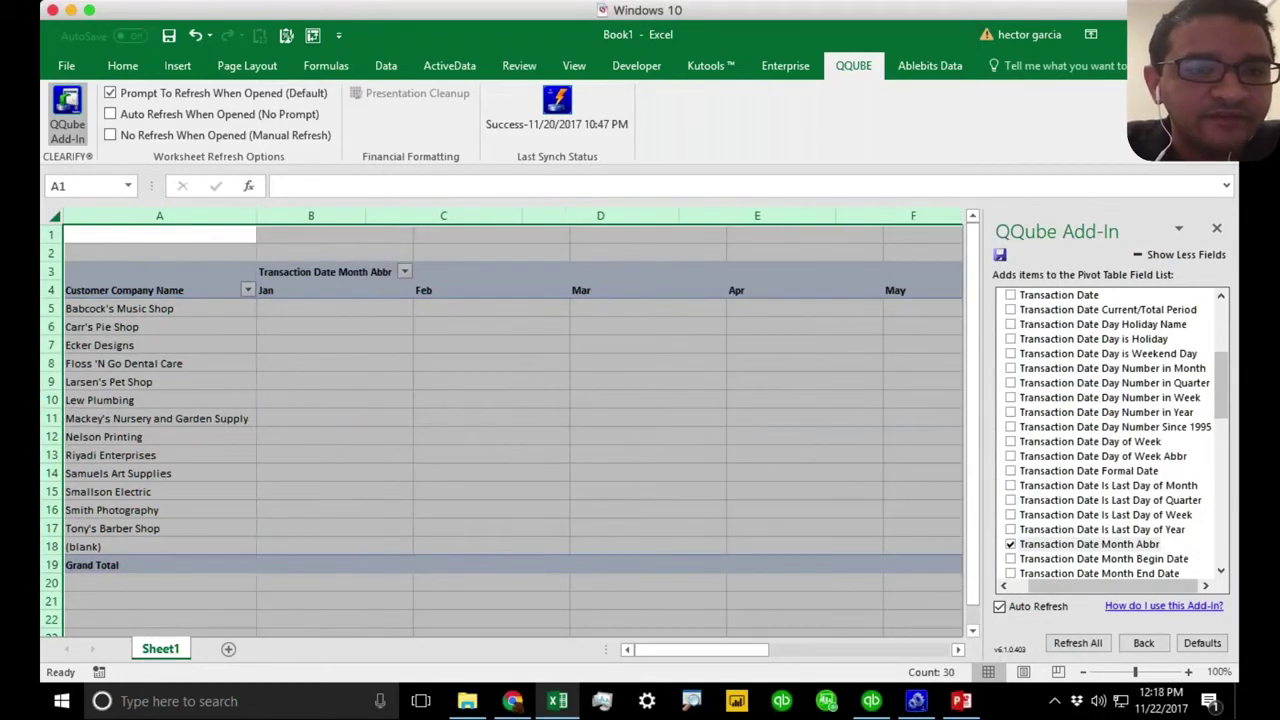
pyautogui.click(888, 307)
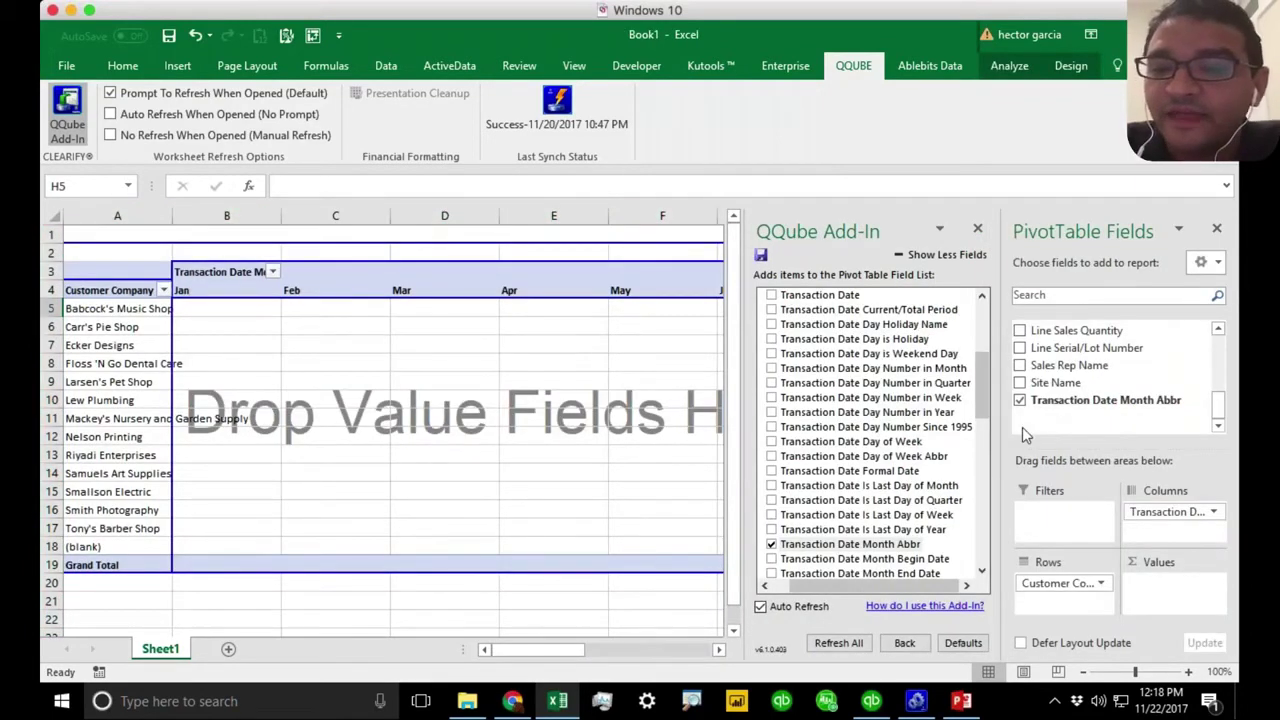
# Step: Add the Line Sales Amount field to the pivot table's values as a sum
pyautogui.click(1167, 586)
pyautogui.press('ctrl')
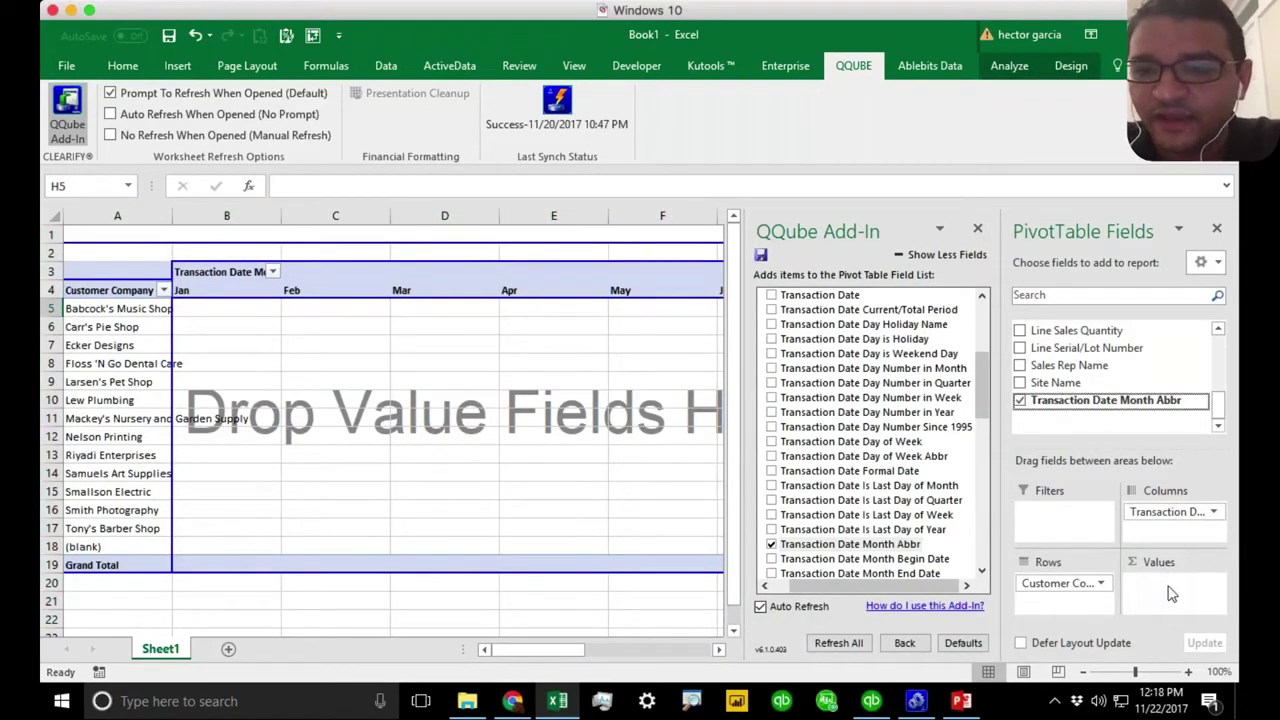
pyautogui.scroll(1, 1222, 400)
pyautogui.scroll(2, 1200, 395)
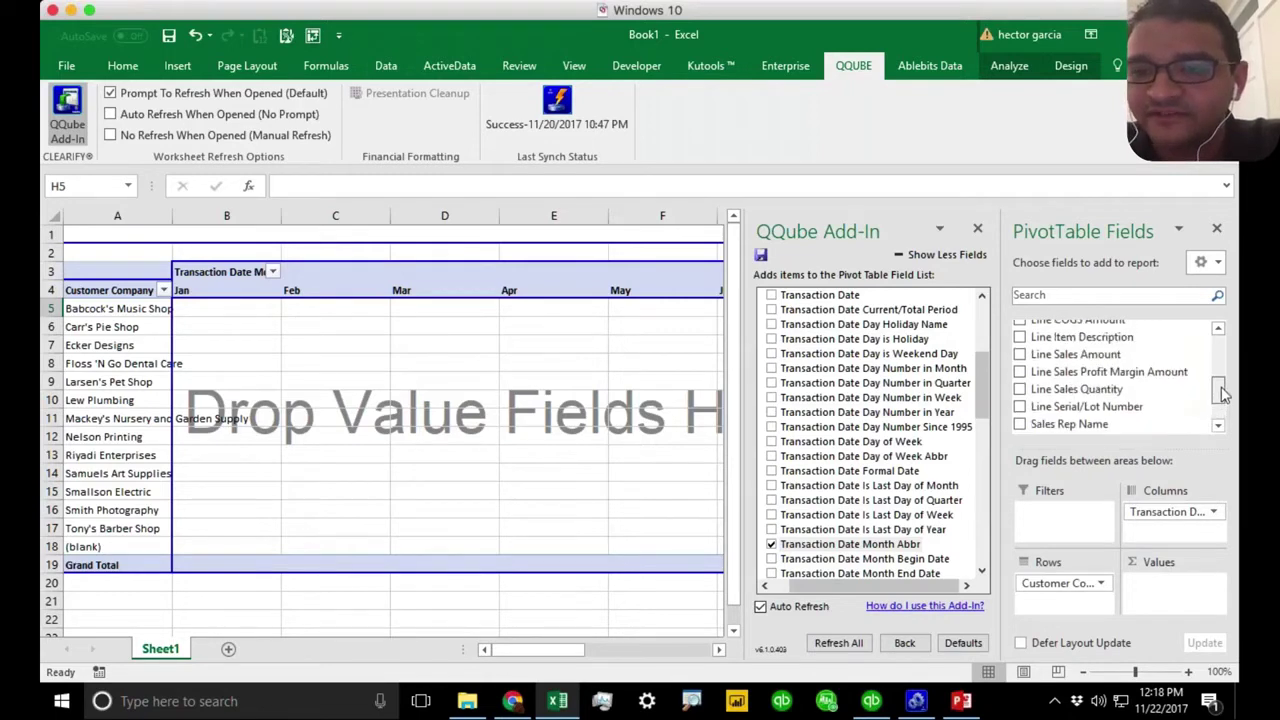
pyautogui.press('ctrl')
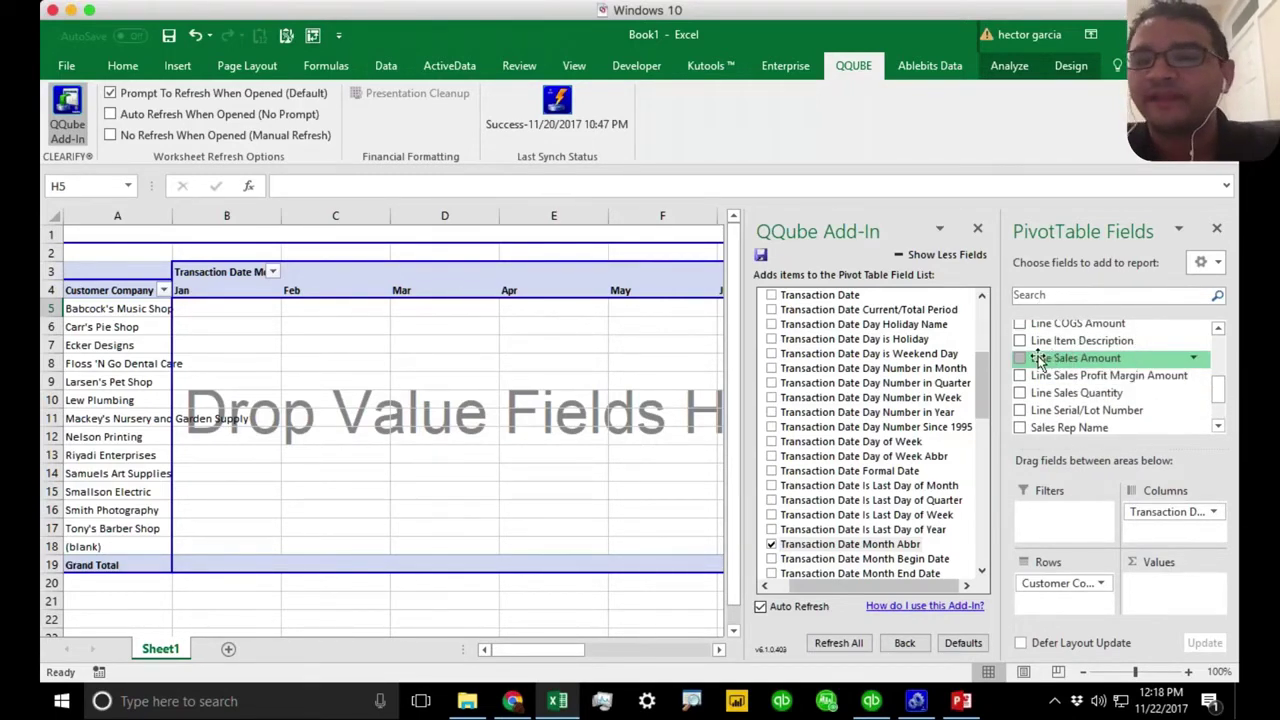
pyautogui.moveTo(1050, 360); pyautogui.dragTo(1160, 595)
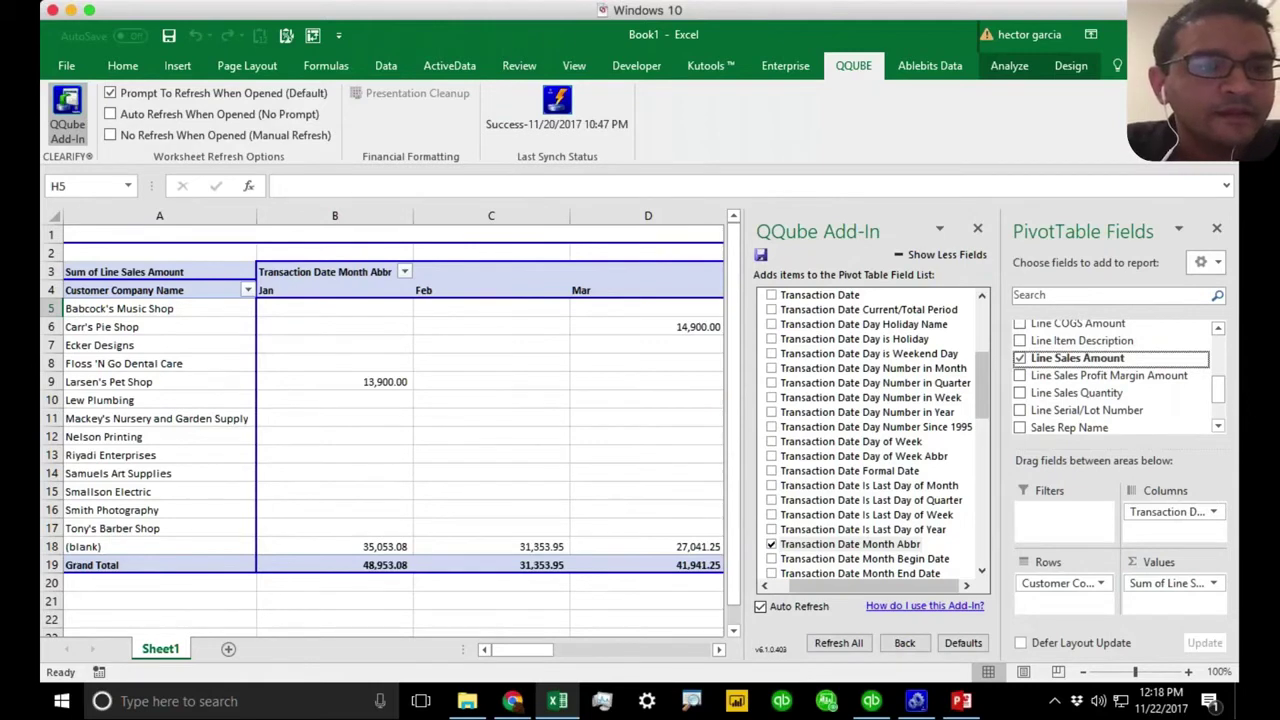
# Step: Narrow all worksheet columns uniformly and look over the monthly sales amounts per customer
pyautogui.click(55, 216)
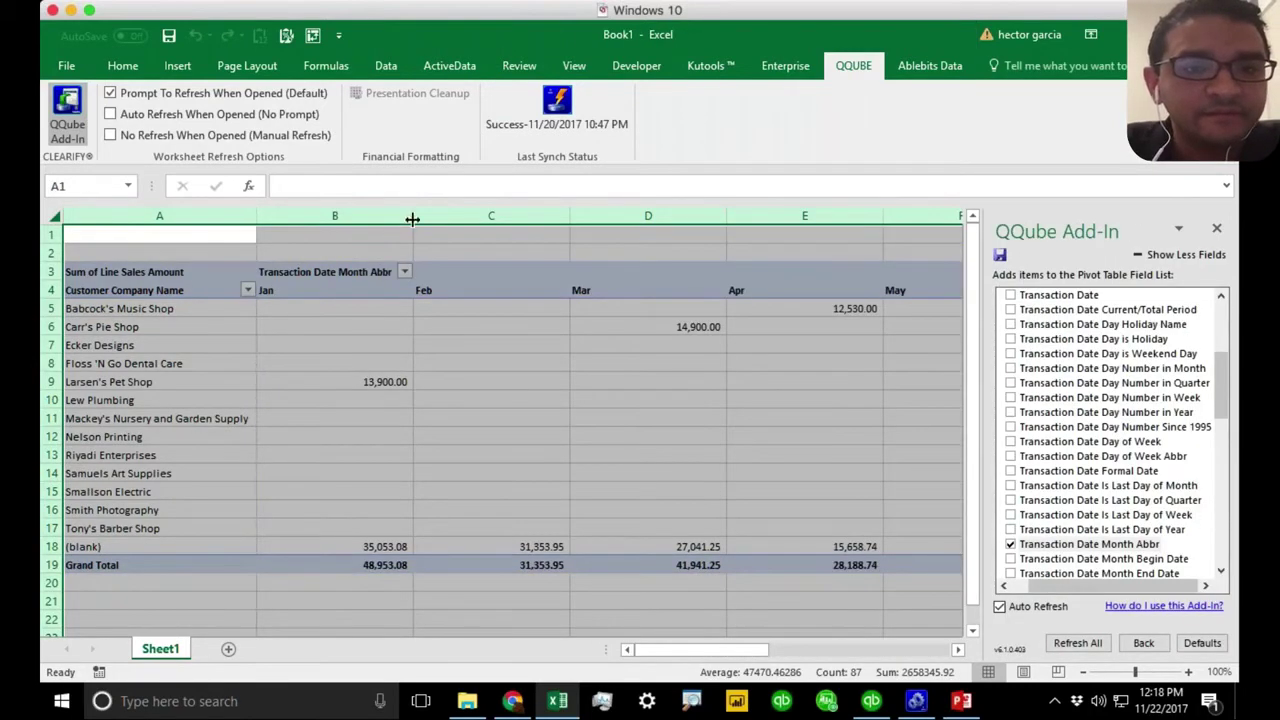
pyautogui.moveTo(412, 218); pyautogui.dragTo(333, 218)
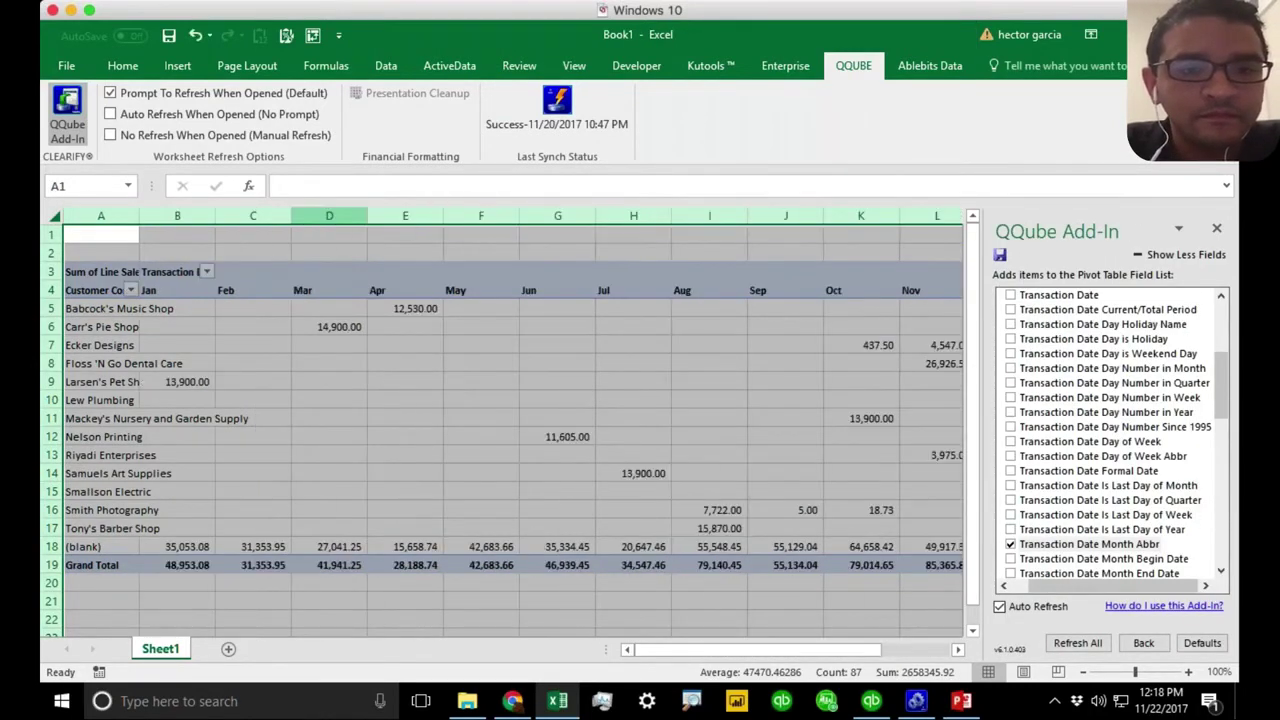
pyautogui.click(409, 308)
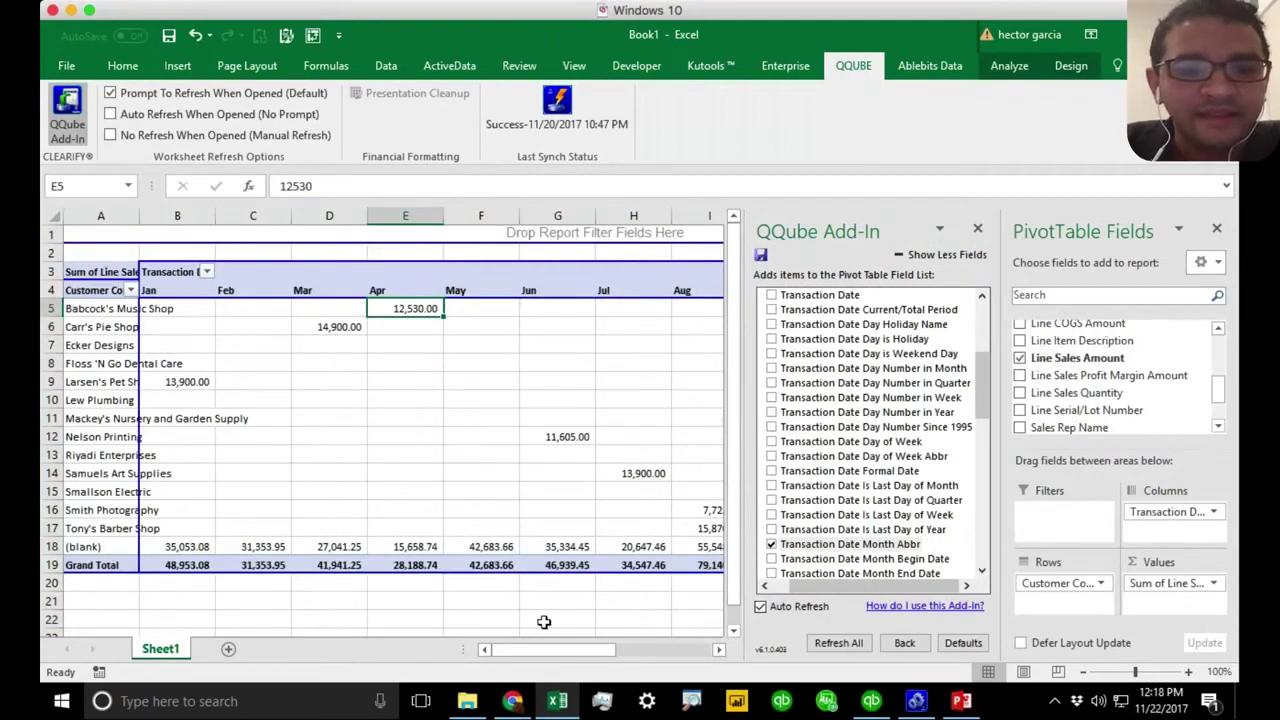
pyautogui.moveTo(540, 649); pyautogui.dragTo(446, 654)
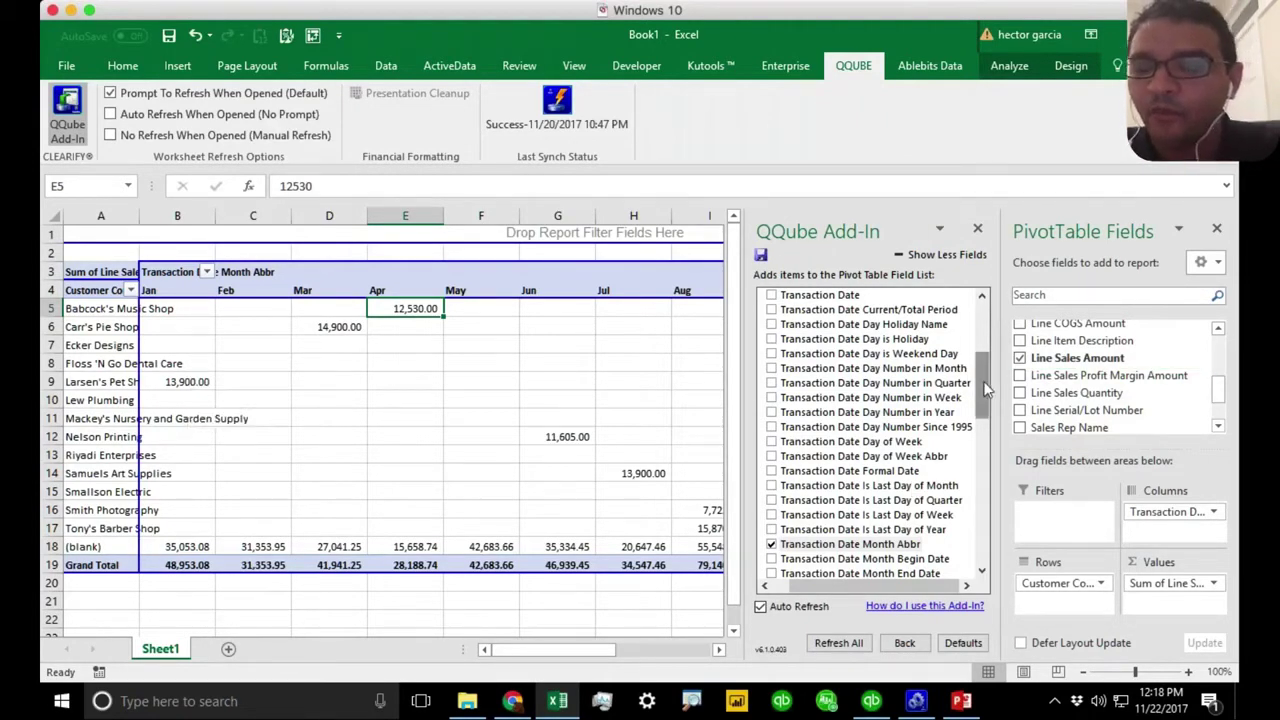
# Step: Collapse the Calendar - Transaction Date group and expand the Class group in the QQube Add-In to find Class Name
pyautogui.moveTo(985, 390); pyautogui.dragTo(985, 335)
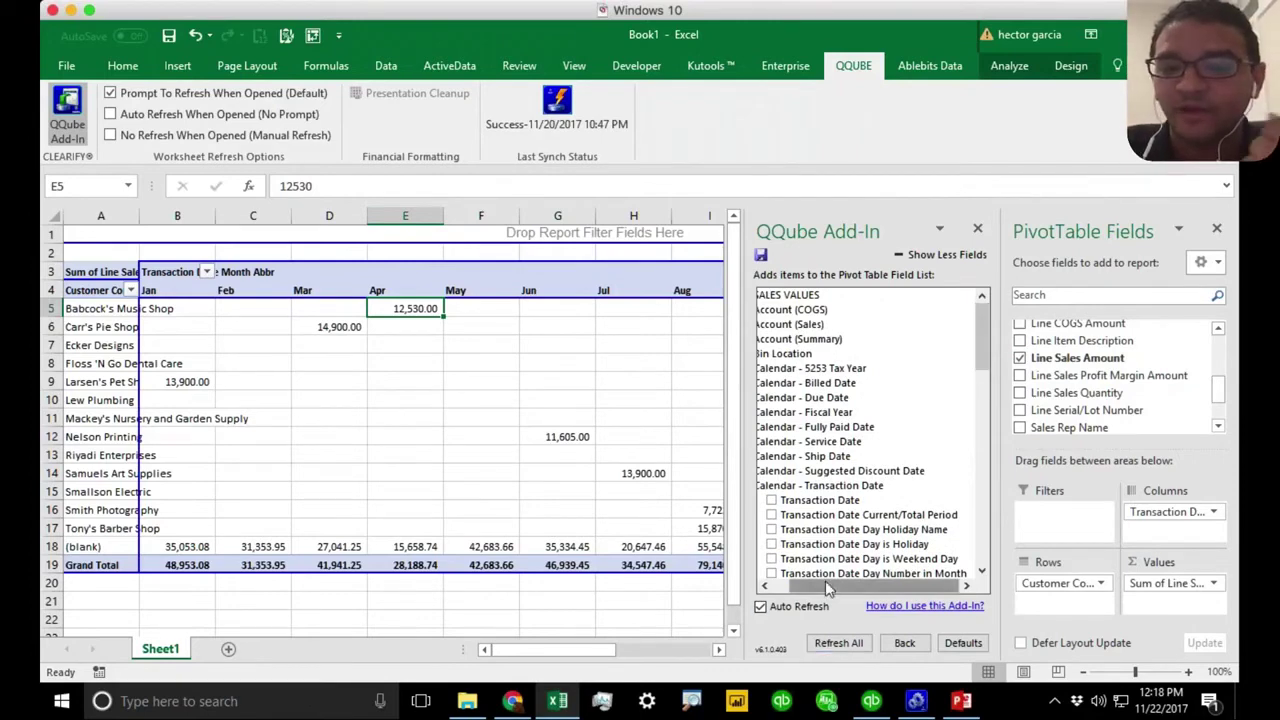
pyautogui.moveTo(826, 588); pyautogui.dragTo(776, 588)
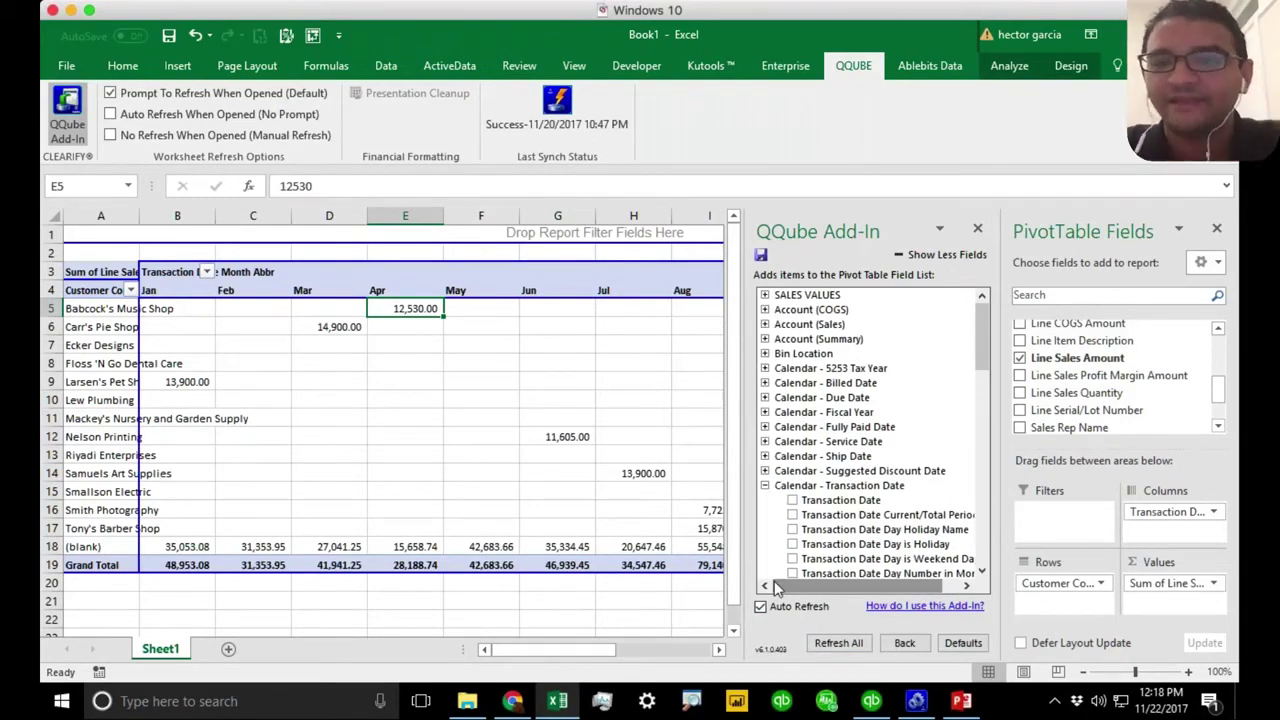
pyautogui.click(765, 485)
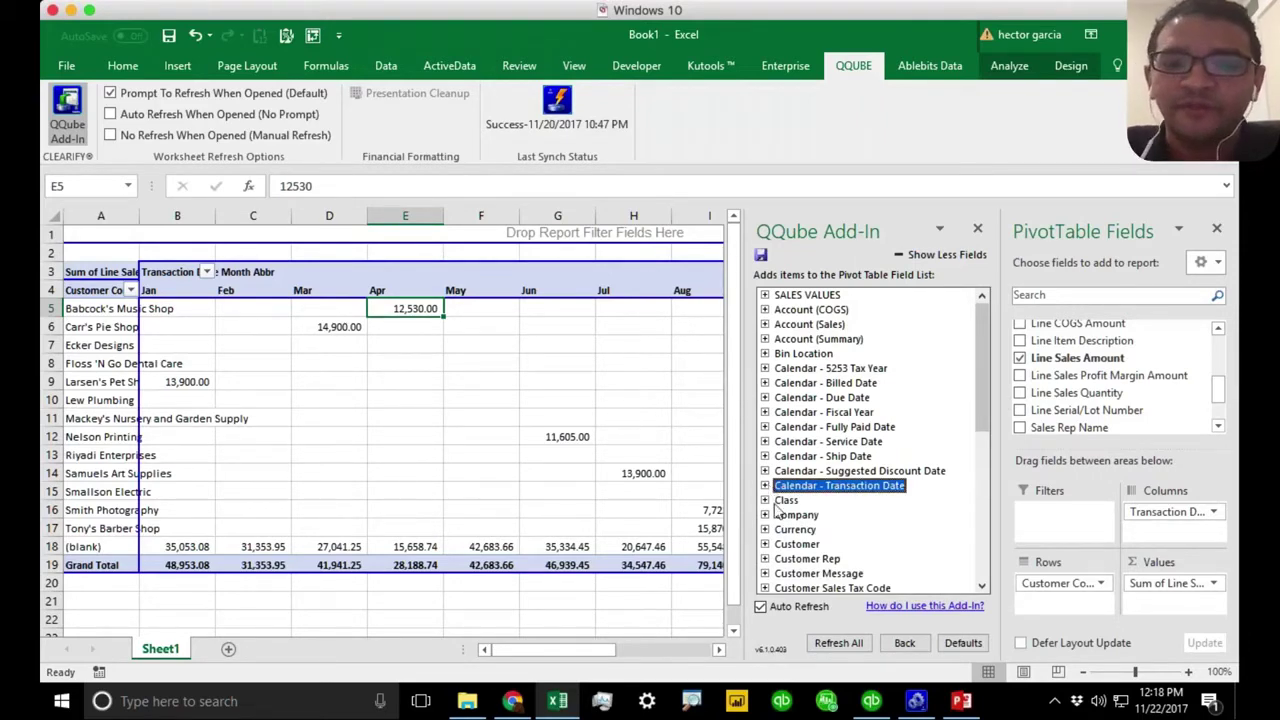
pyautogui.click(774, 500)
pyautogui.click(766, 501)
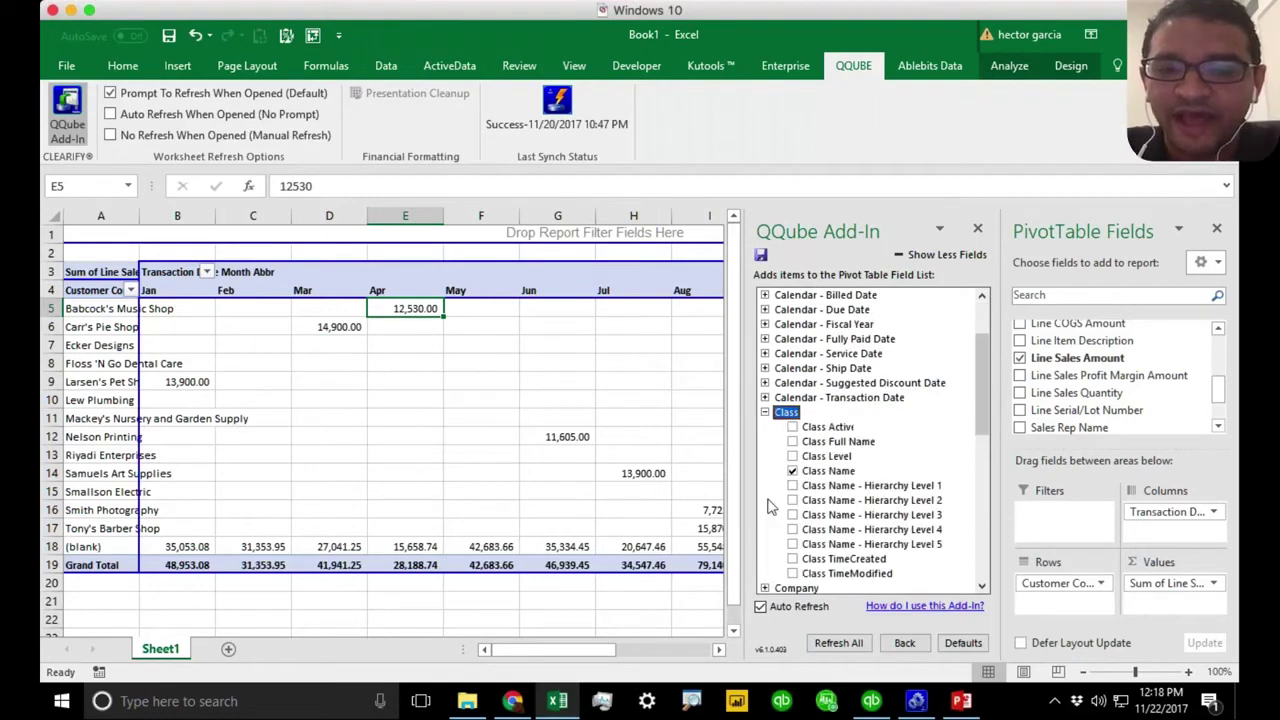
pyautogui.click(843, 472)
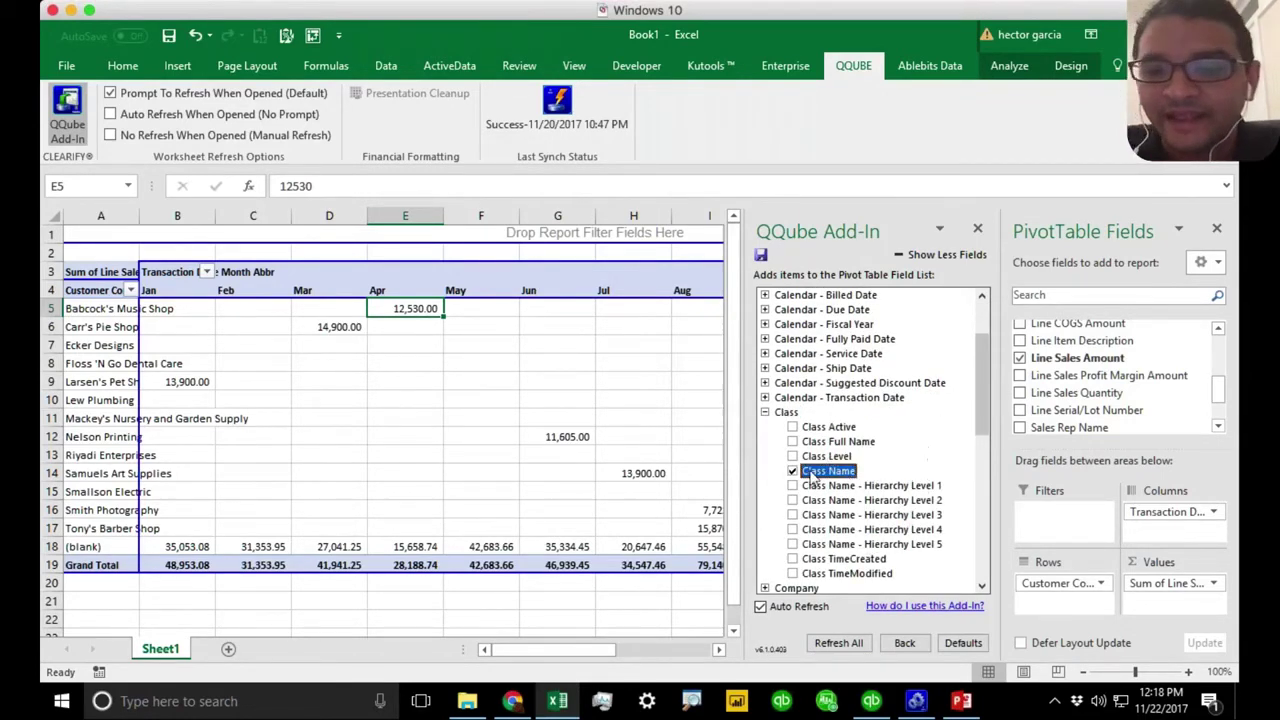
# Step: Add the Class Name field to the pivot table's rows below Customer Company Name and check the class breakdown
pyautogui.click(1071, 608)
pyautogui.moveTo(1220, 388); pyautogui.dragTo(1218, 346)
pyautogui.moveTo(1084, 344); pyautogui.dragTo(1062, 602)
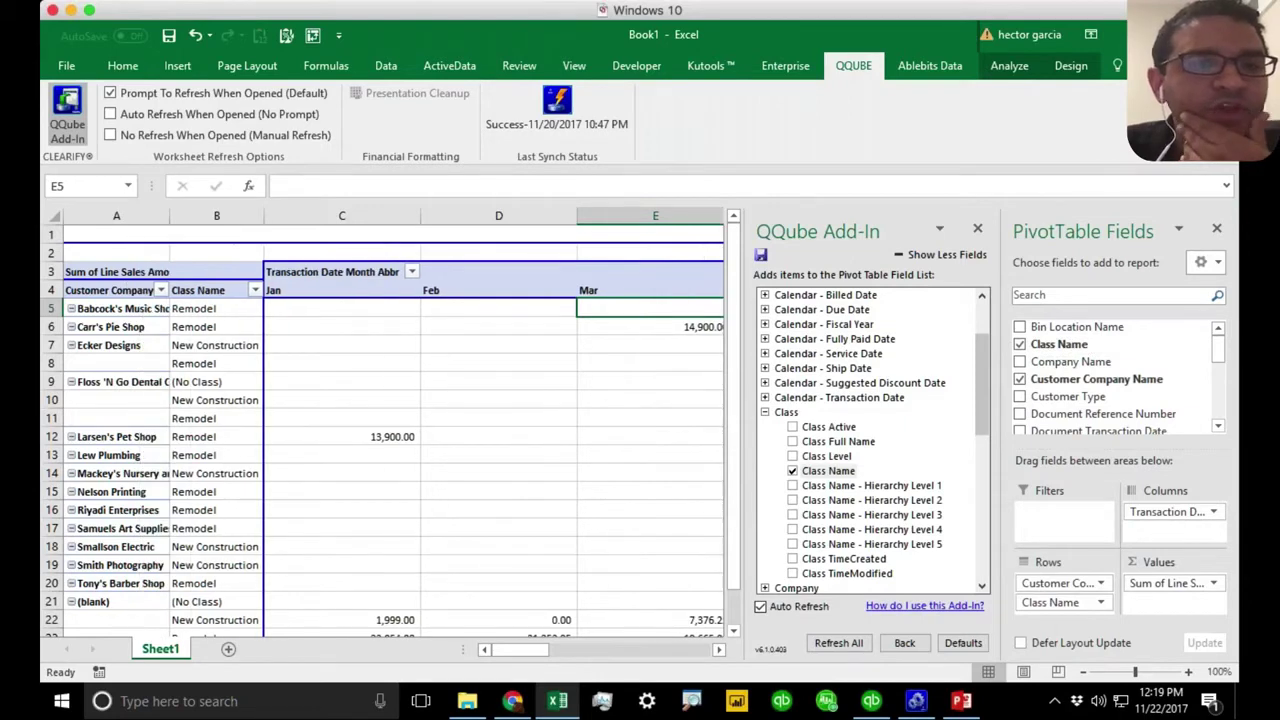
pyautogui.click(206, 347)
pyautogui.click(206, 363)
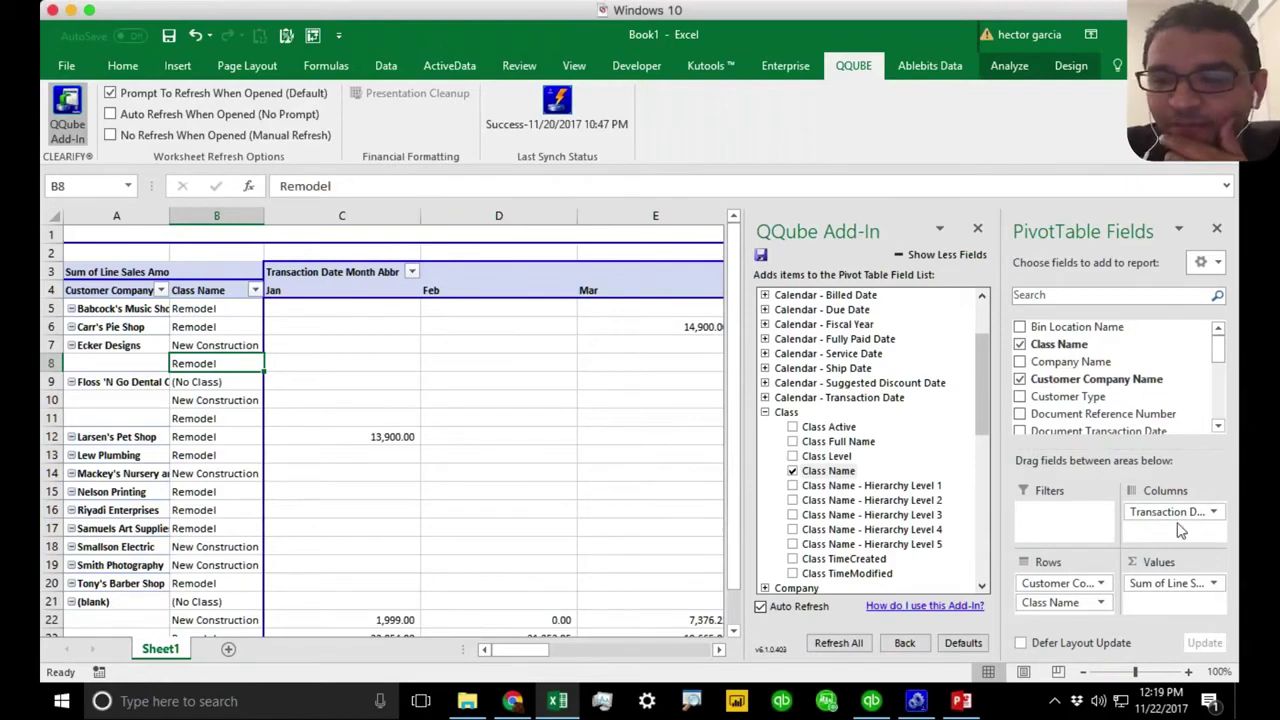
# Step: Remove Transaction Date Month Abbr from the pivot table's columns and disable it in the QQube Add-In
pyautogui.moveTo(1170, 511); pyautogui.dragTo(1163, 412)
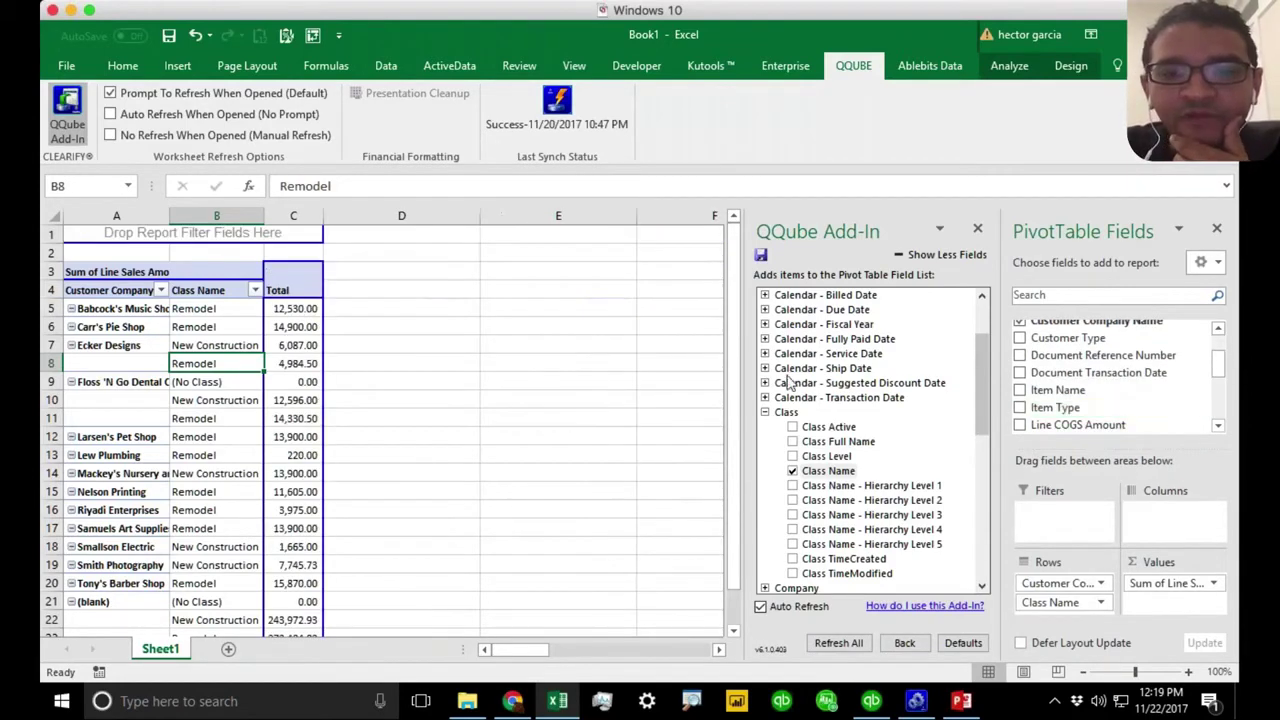
pyautogui.click(764, 397)
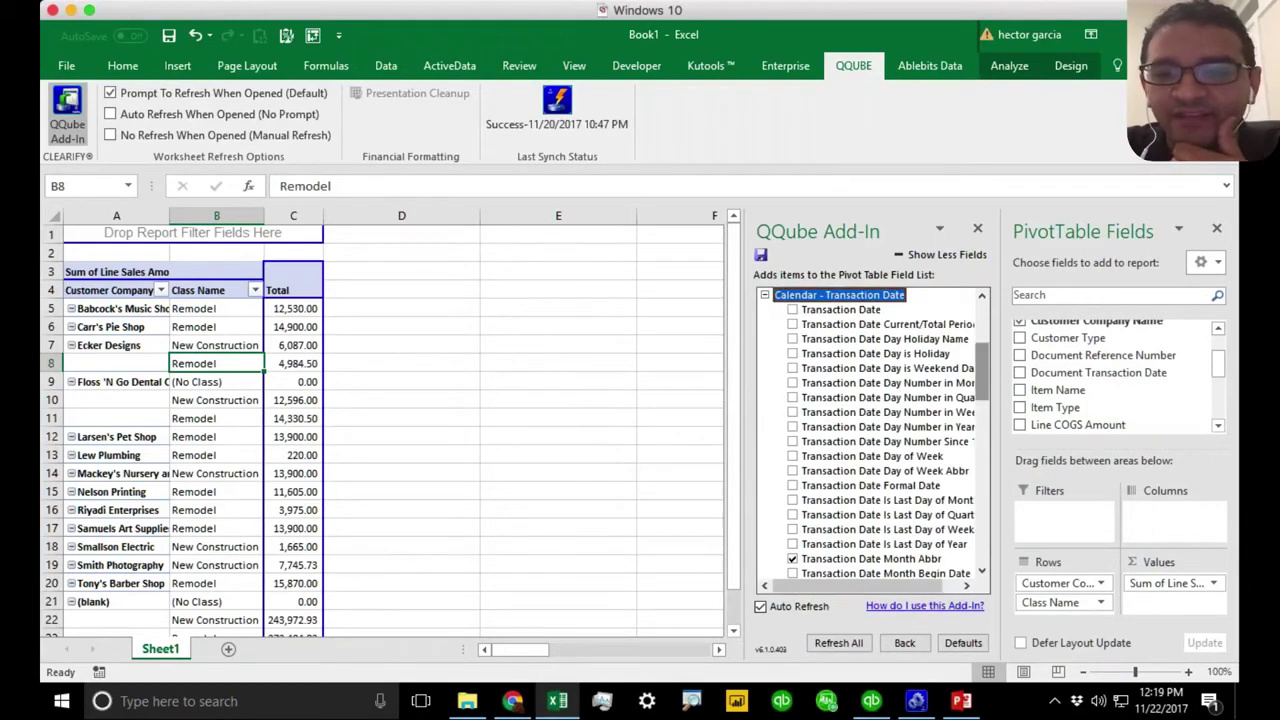
pyautogui.click(792, 559)
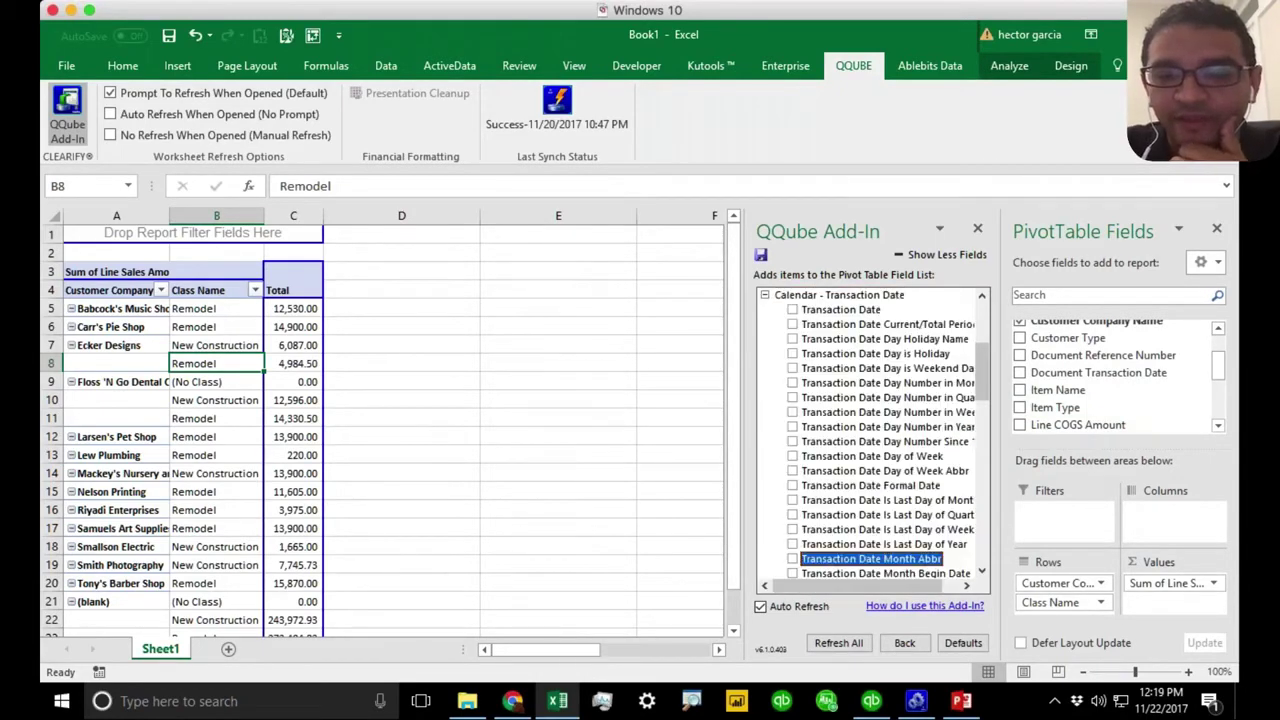
# Step: Enable the Transaction Date Quarter Number field in the QQube Add-In's Calendar - Transaction Date group
pyautogui.click(982, 572)
pyautogui.click(982, 570)
pyautogui.click(982, 570)
pyautogui.click(982, 570)
pyautogui.click(982, 570)
pyautogui.click(982, 570)
pyautogui.click(982, 570)
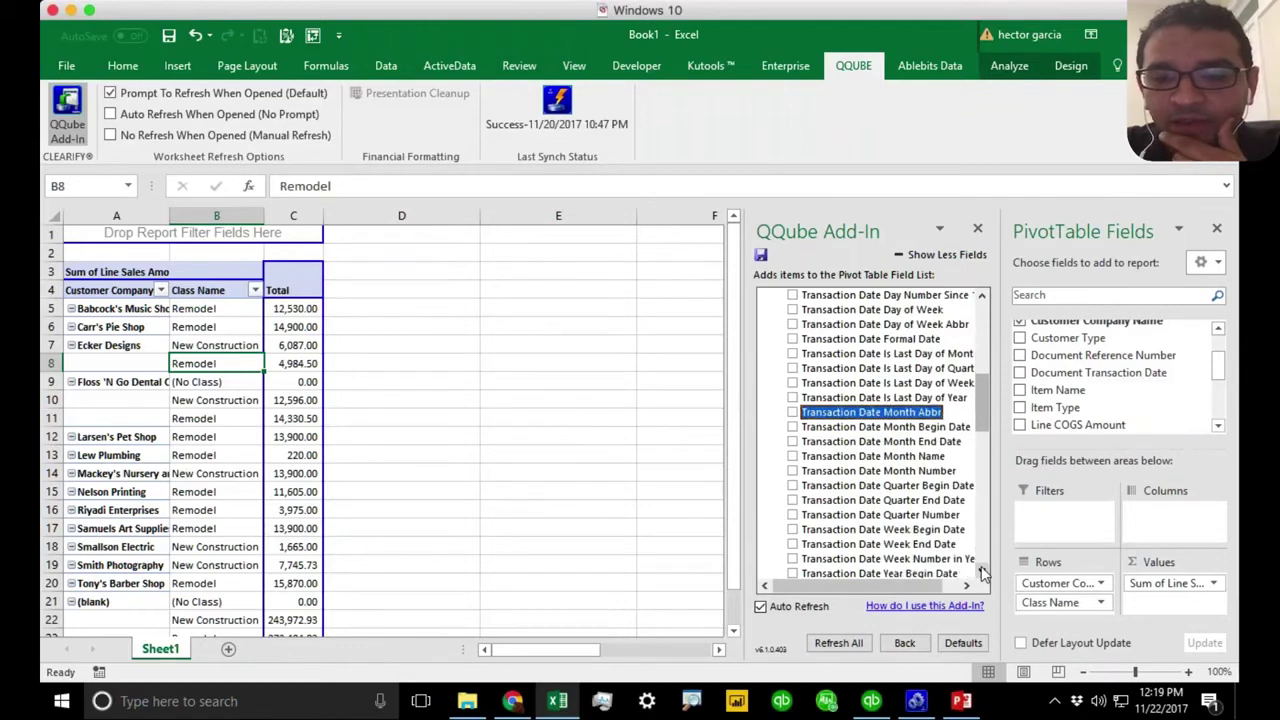
pyautogui.click(982, 570)
pyautogui.click(792, 500)
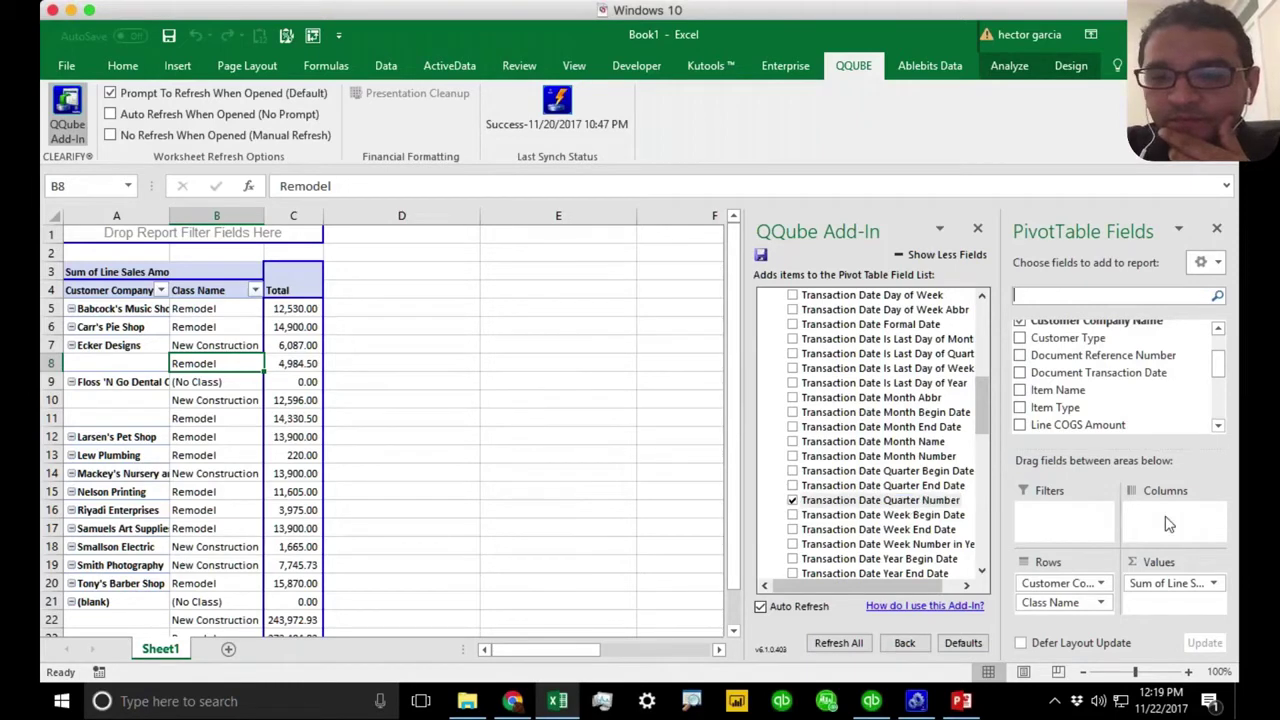
# Step: Add the Transaction Date Quarter Number field to the pivot table's columns
pyautogui.click(1219, 420)
pyautogui.moveTo(1217, 416)
pyautogui.mouseDown()
pyautogui.moveTo(1217, 347)
pyautogui.moveTo(1212, 418)
pyautogui.mouseUp()
pyautogui.click(848, 505)
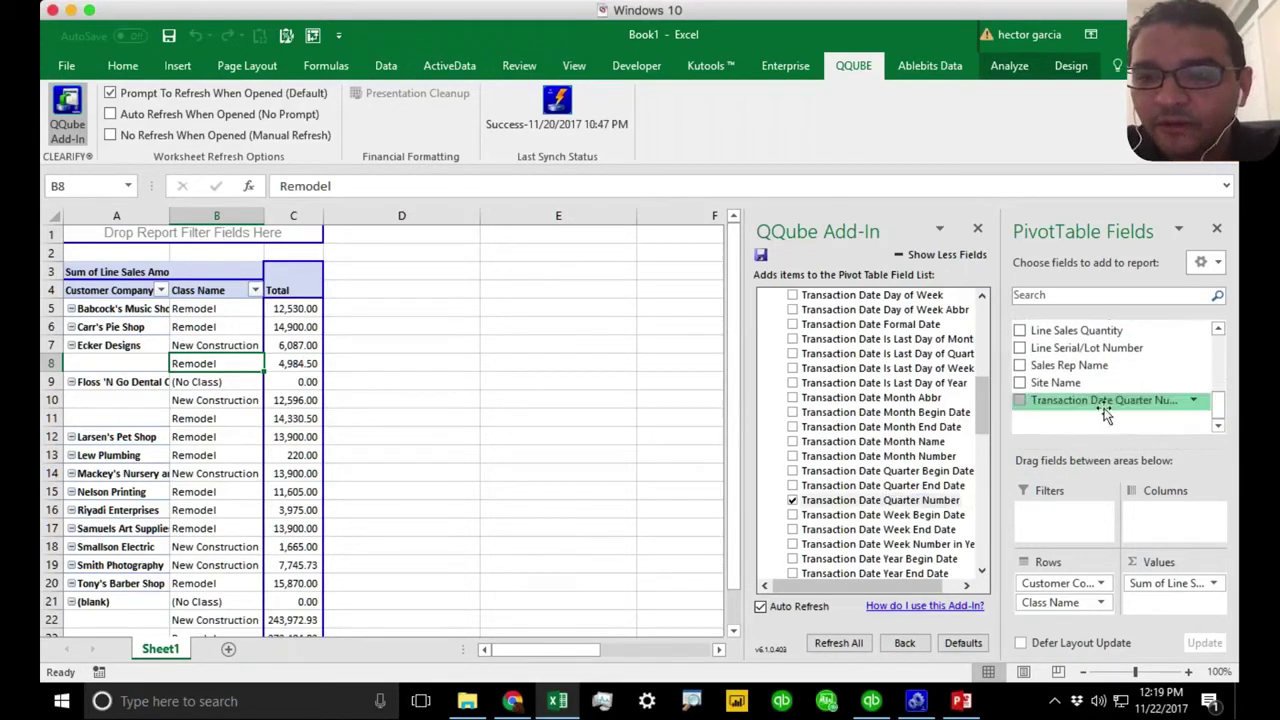
pyautogui.moveTo(1055, 398); pyautogui.dragTo(1165, 522)
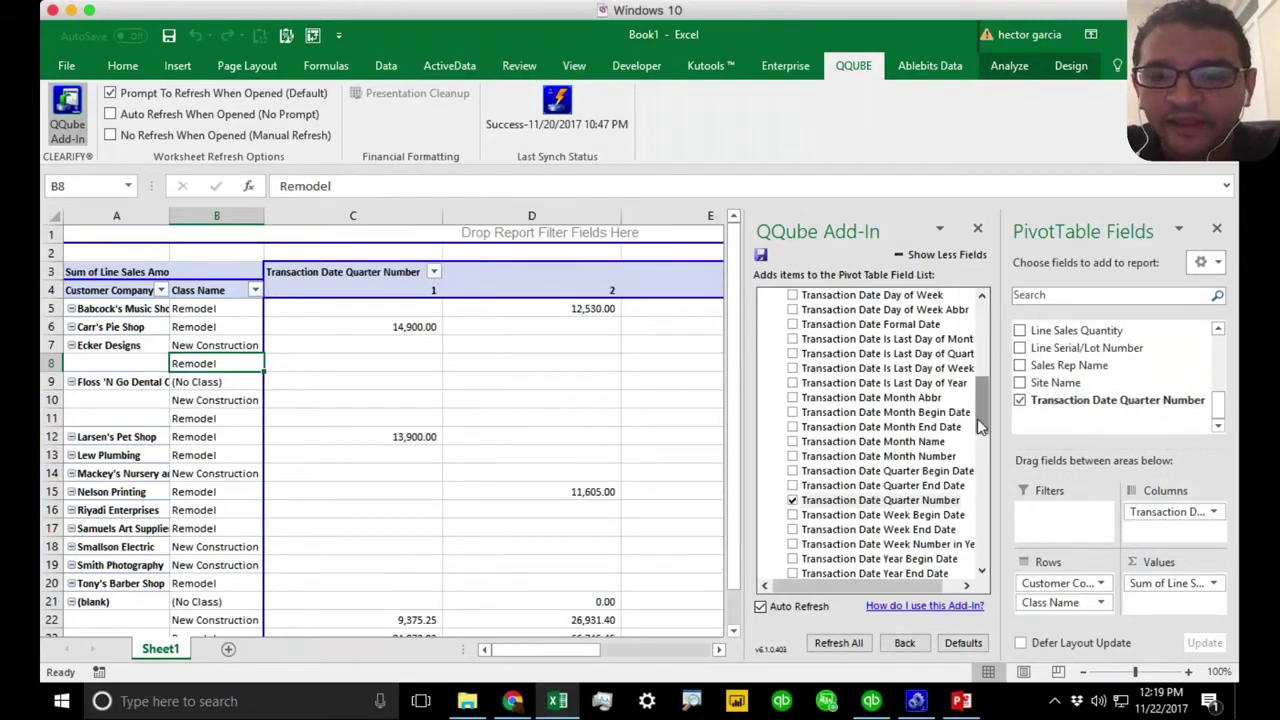
# Step: Enable Transaction Date Year Number in the QQube Add-In and add it to the pivot table as a report filter
pyautogui.moveTo(977, 418); pyautogui.dragTo(980, 449)
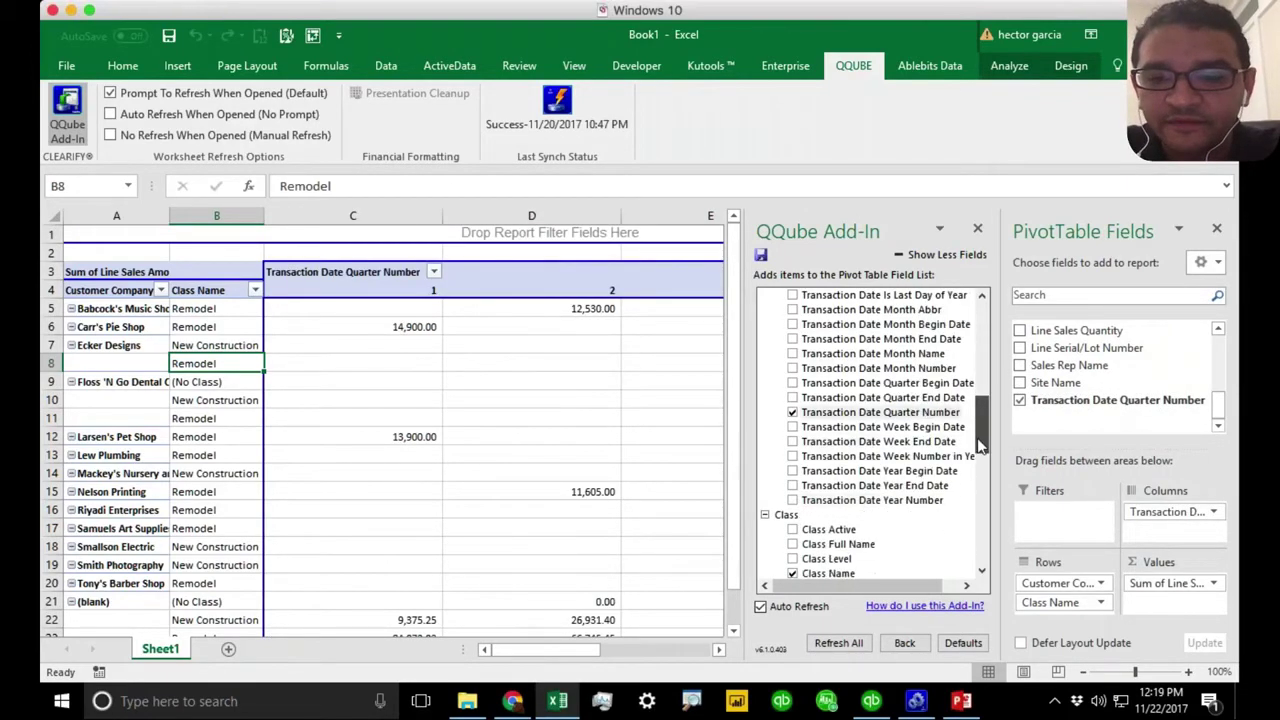
pyautogui.click(806, 500)
pyautogui.click(794, 501)
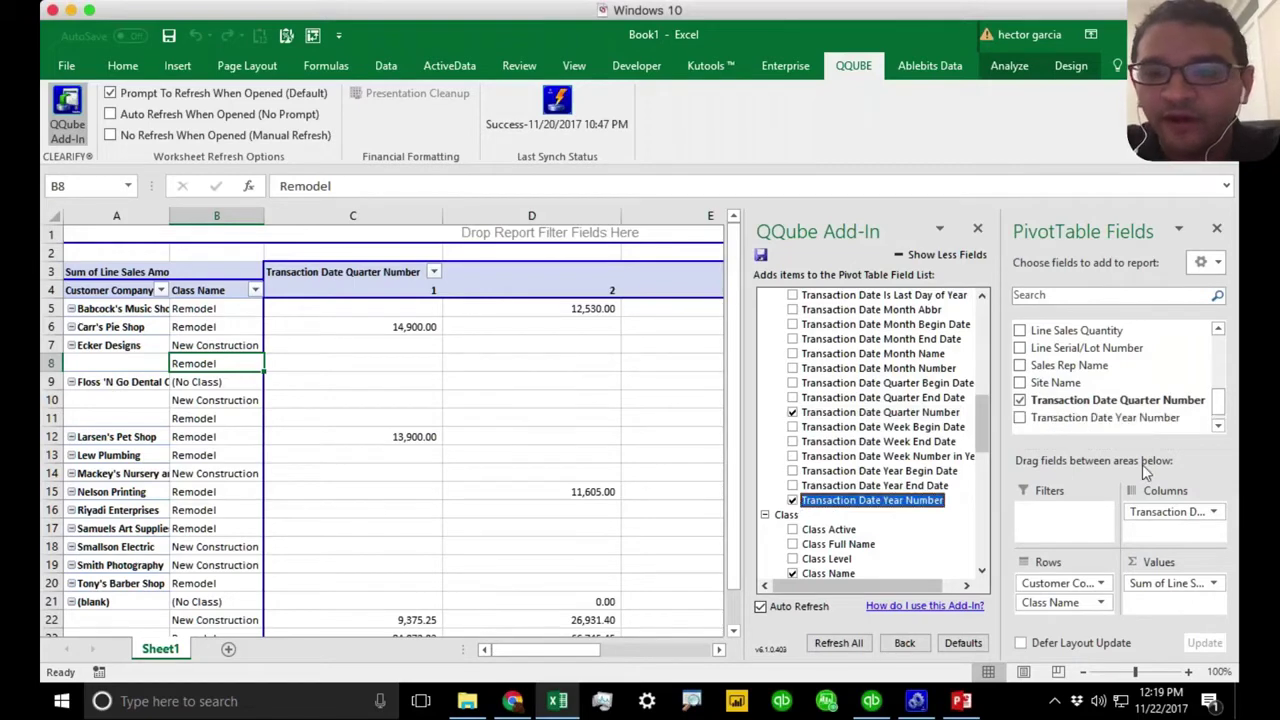
pyautogui.moveTo(1076, 418); pyautogui.dragTo(1062, 524)
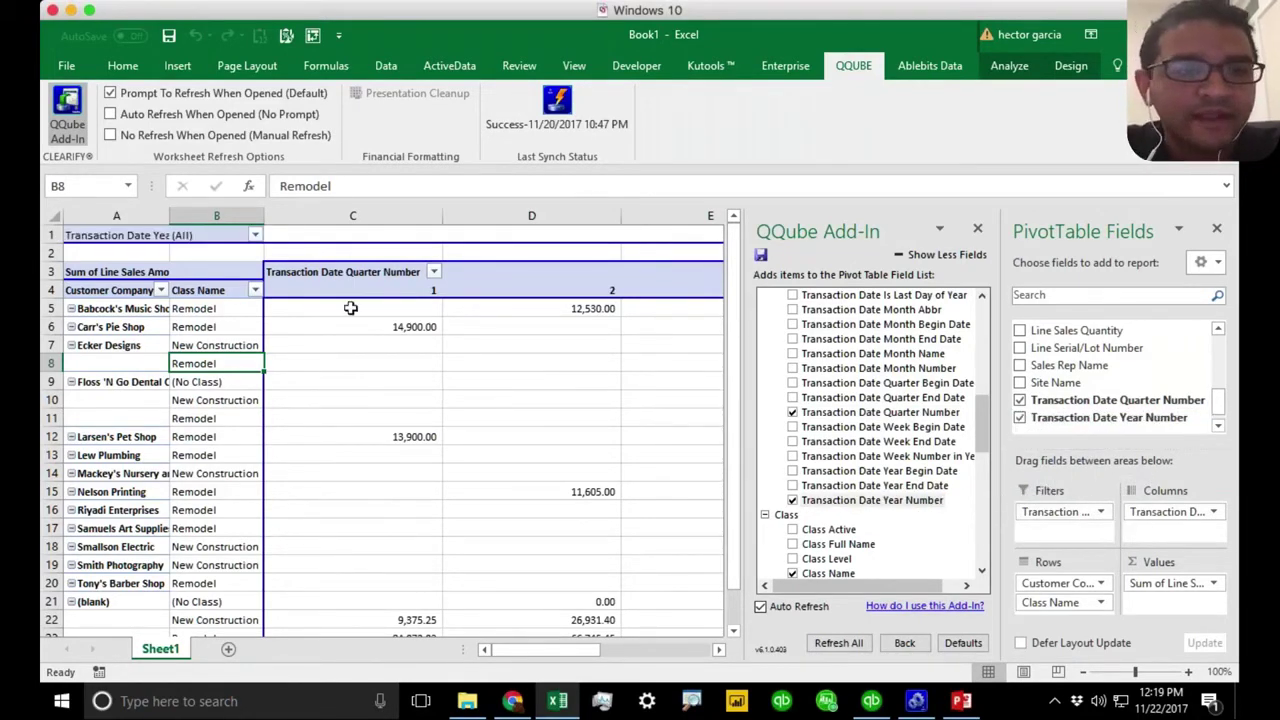
# Step: Filter the pivot table report to transaction year 2017
pyautogui.click(255, 235)
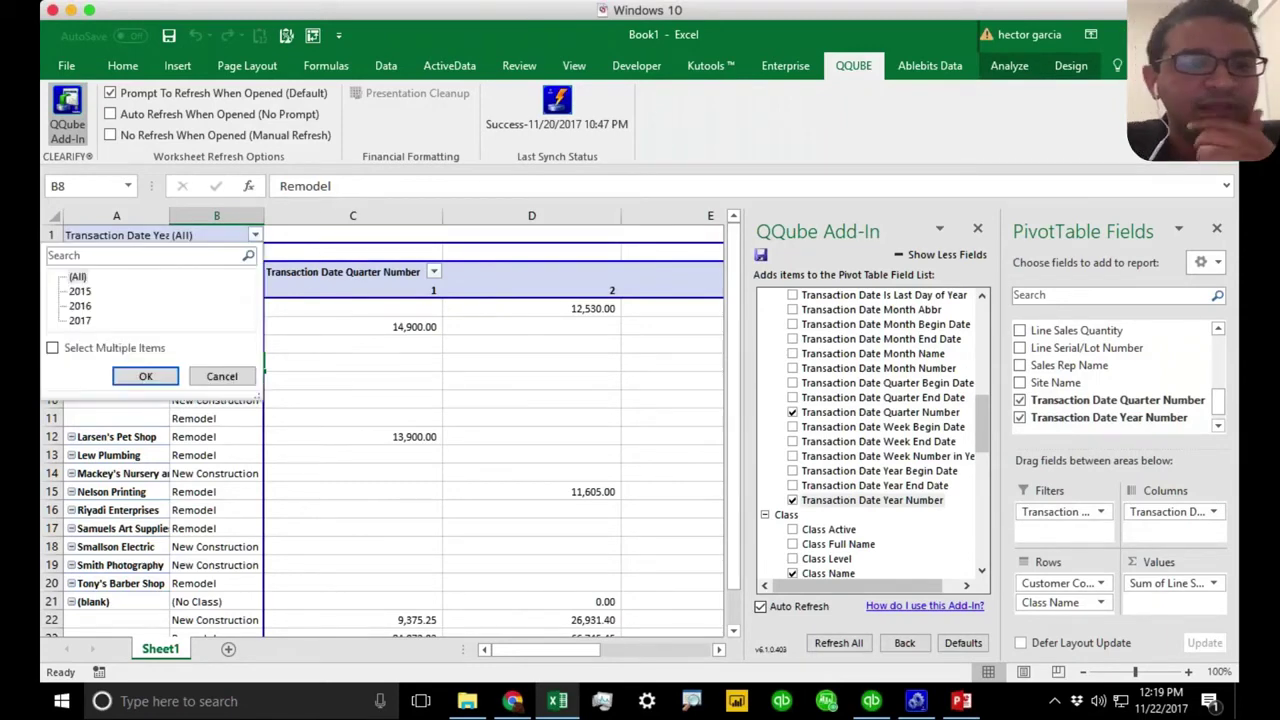
pyautogui.click(82, 321)
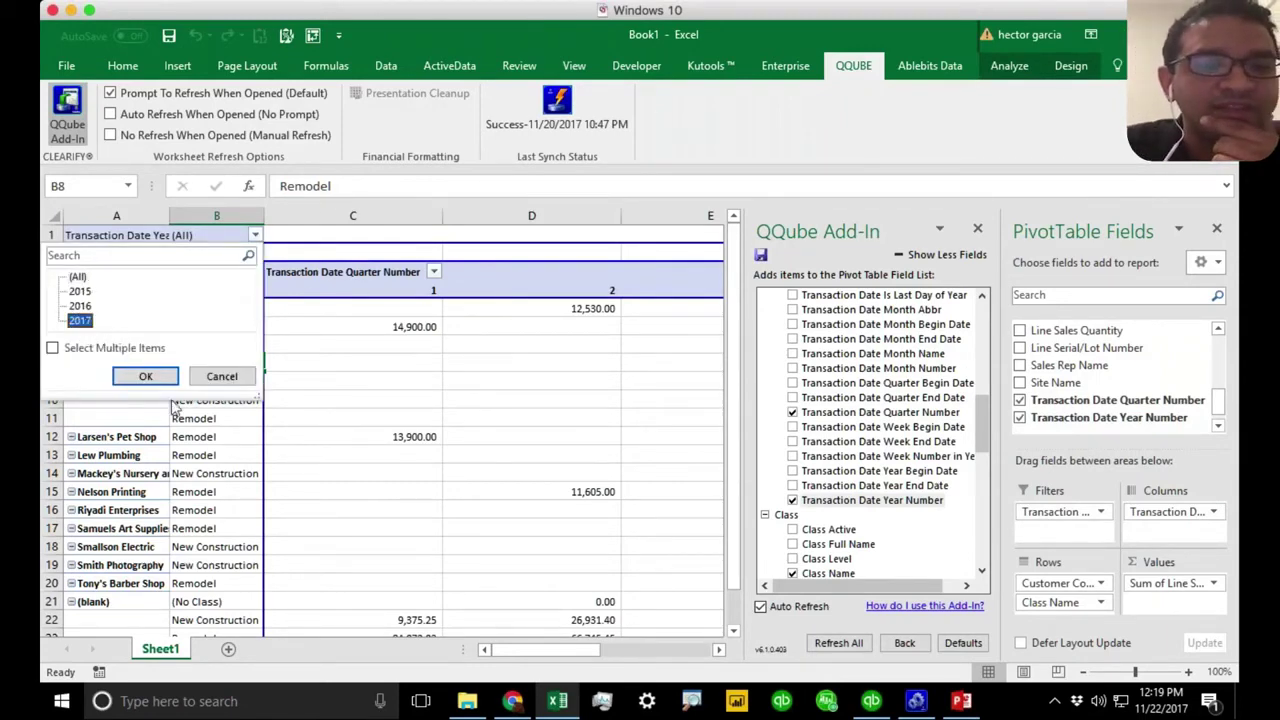
pyautogui.click(147, 377)
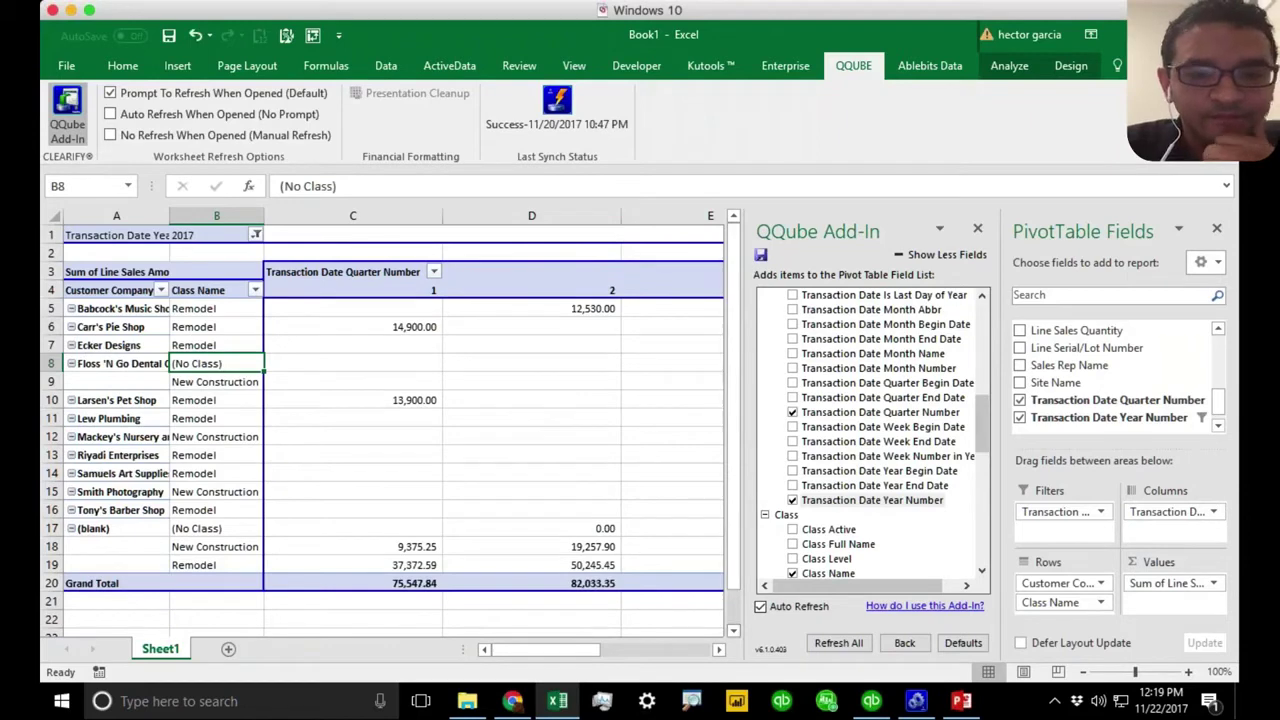
# Step: Narrow all worksheet columns to one uniform width so every quarter and the Grand Total fit in view
pyautogui.click(52, 220)
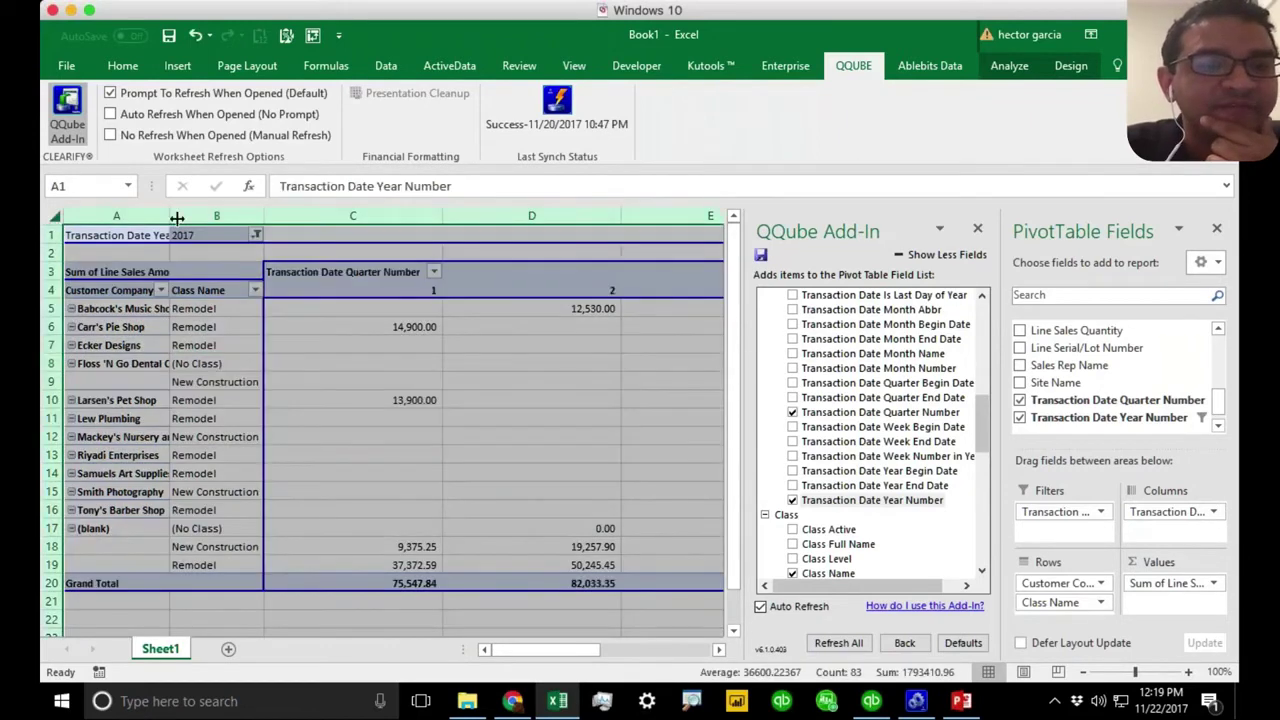
pyautogui.moveTo(176, 218); pyautogui.dragTo(140, 218)
pyautogui.click(330, 436)
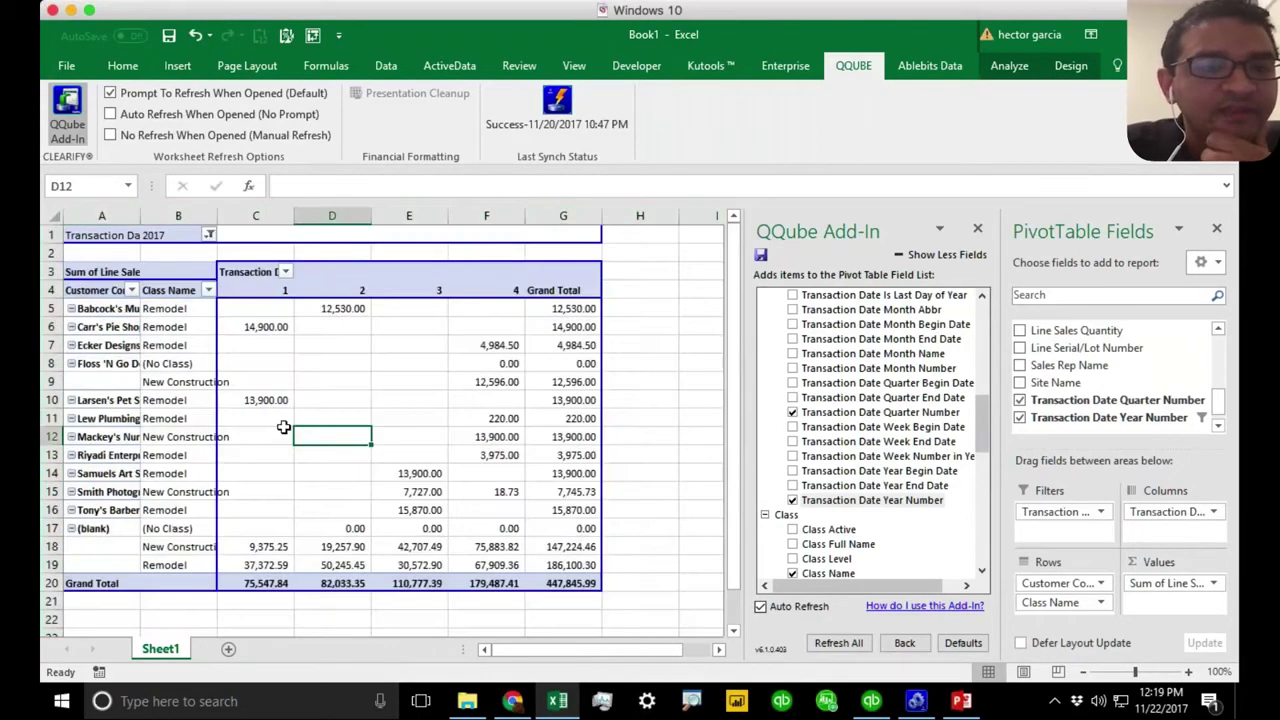
# Step: Examine the pivot table's customer names, their classes and the sales amounts in each quarter
pyautogui.click(121, 309)
pyautogui.click(122, 327)
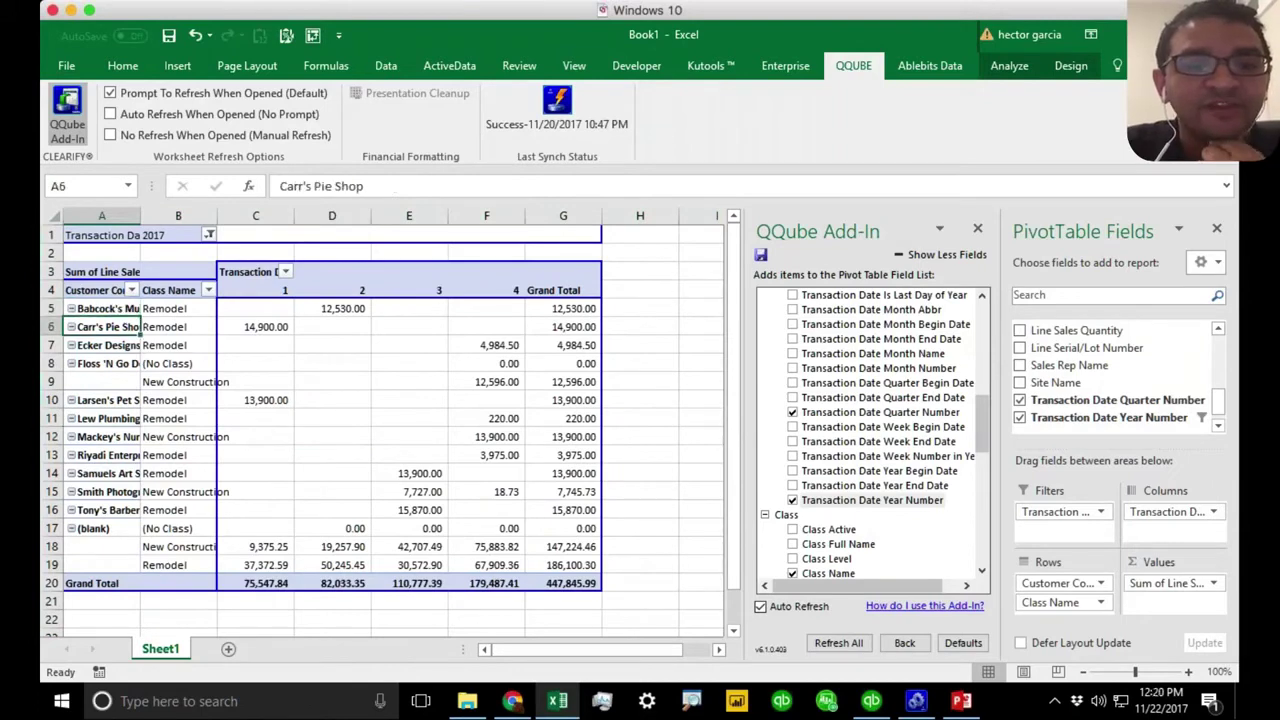
pyautogui.click(187, 310)
pyautogui.click(187, 327)
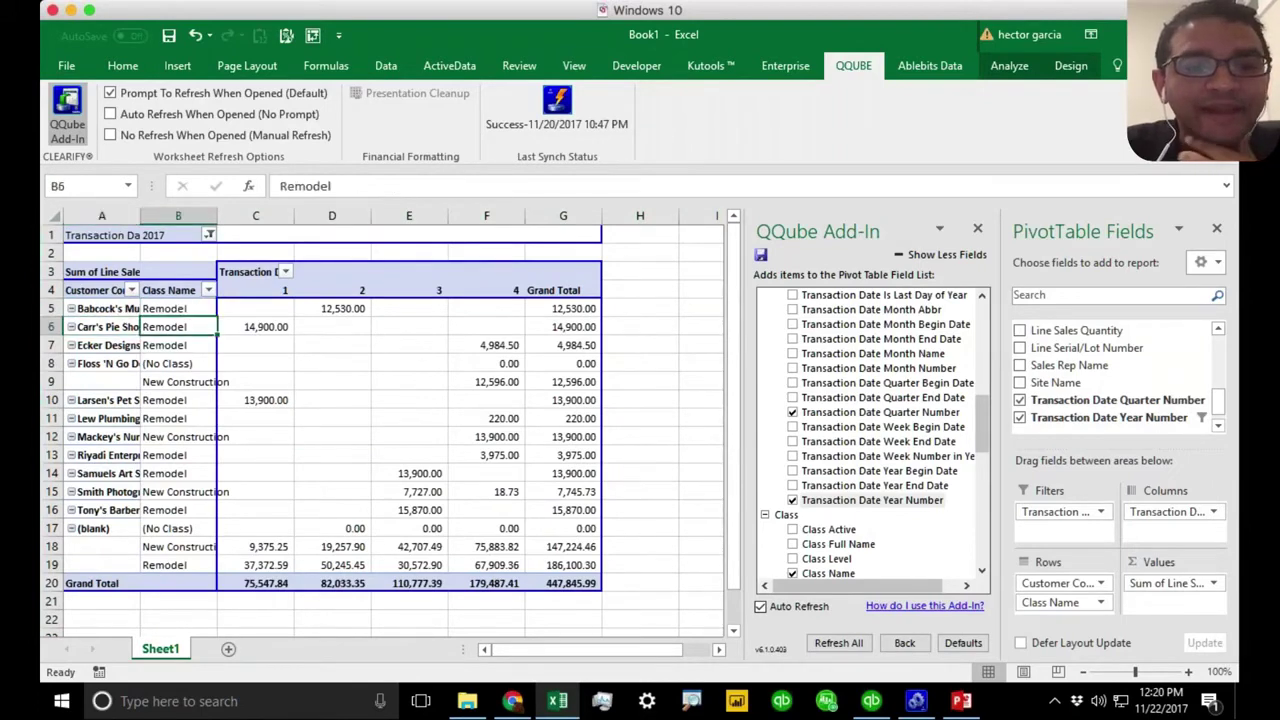
pyautogui.click(350, 309)
pyautogui.click(512, 344)
pyautogui.click(506, 400)
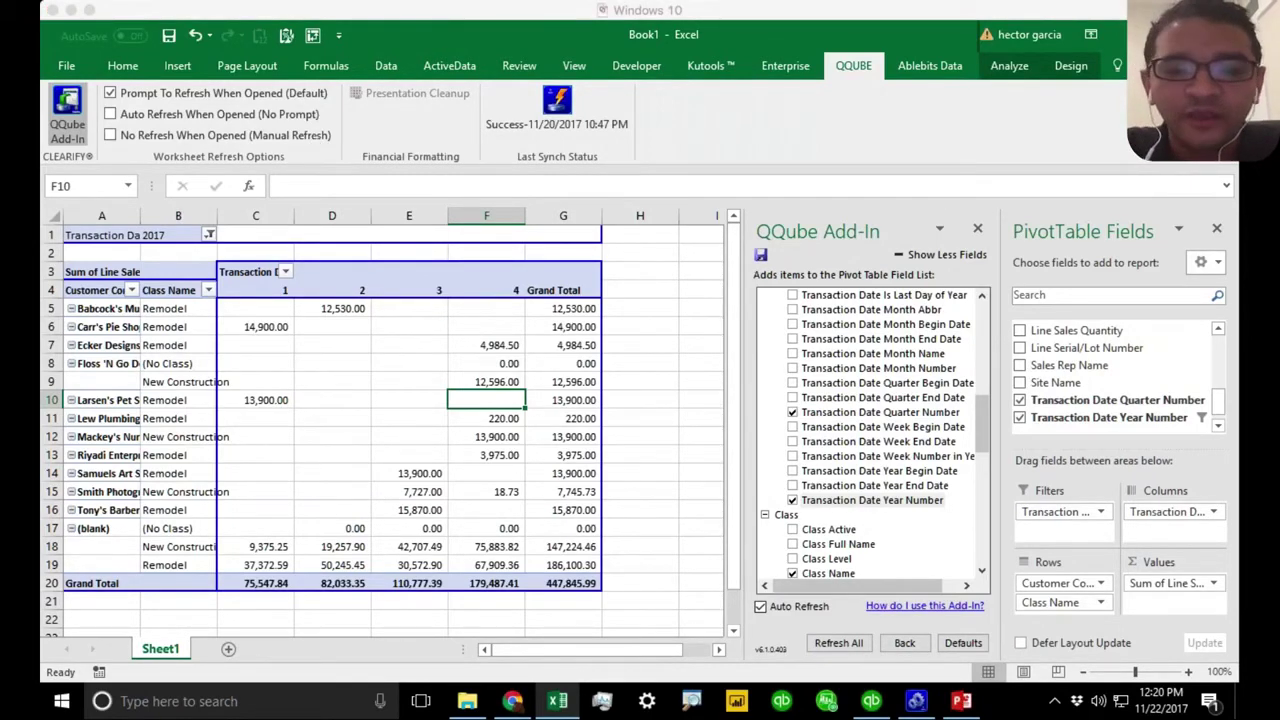
# Step: Switch to Chrome, open qodbc.com in a new tab to view the QODBC driver page, and bring up the QQube Configuration Tool
pyautogui.click(512, 701)
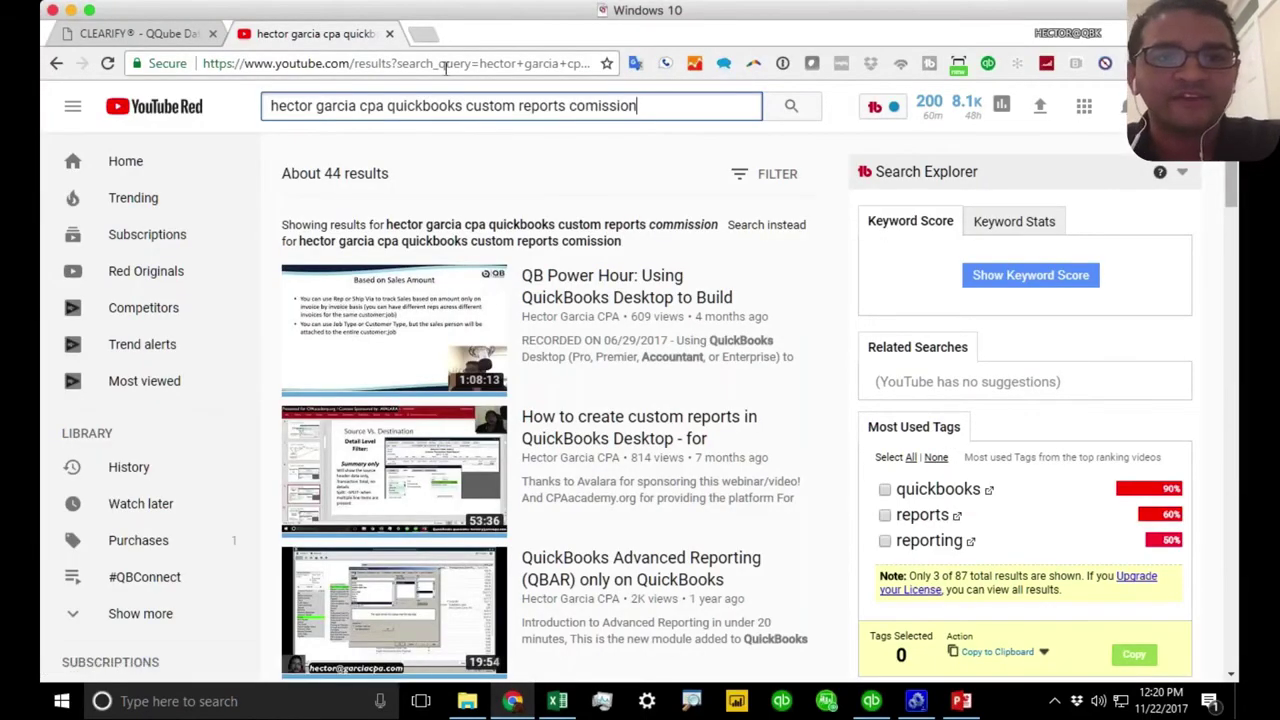
pyautogui.click(424, 33)
pyautogui.write('qodbc')
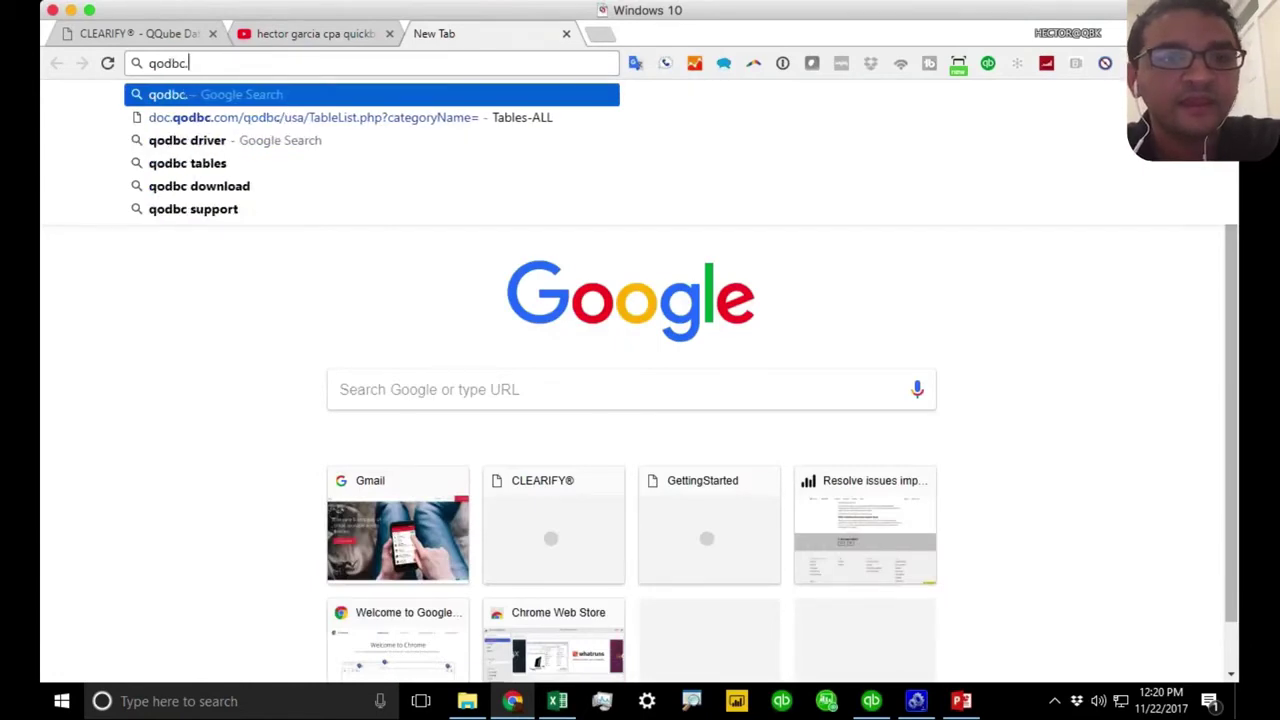
pyautogui.write('.com')
pyautogui.press('Return')
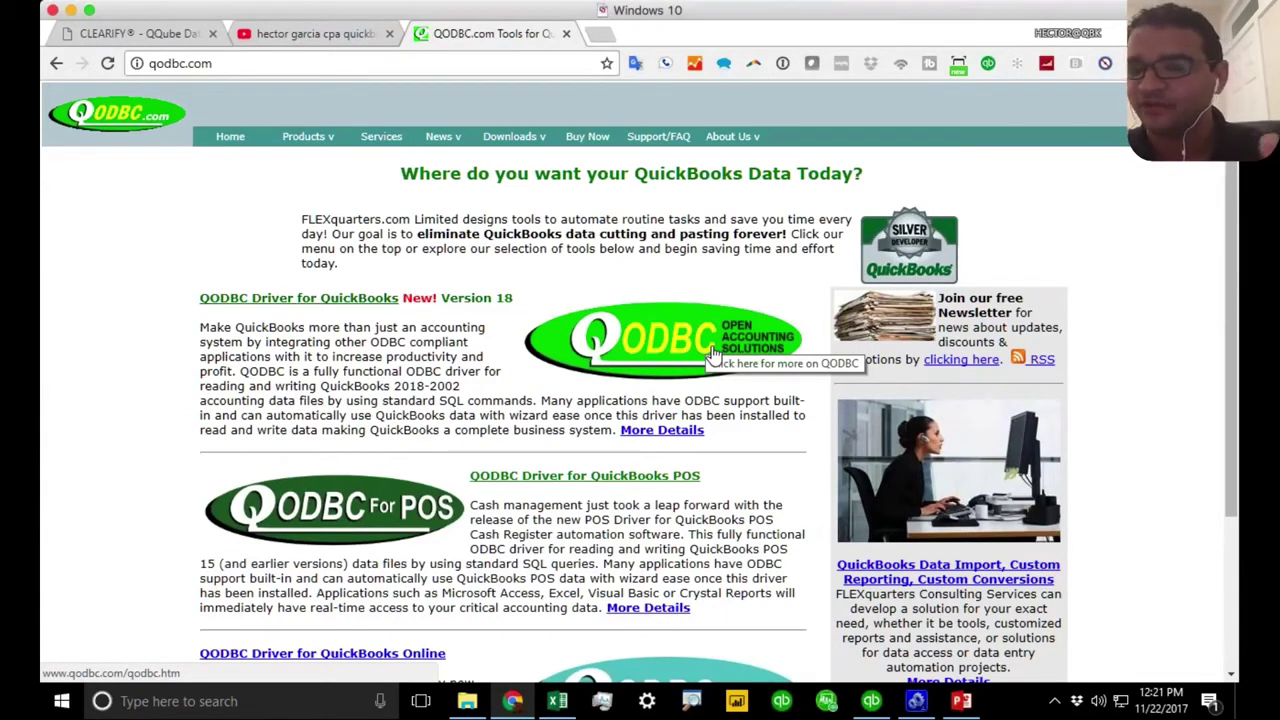
pyautogui.click(916, 701)
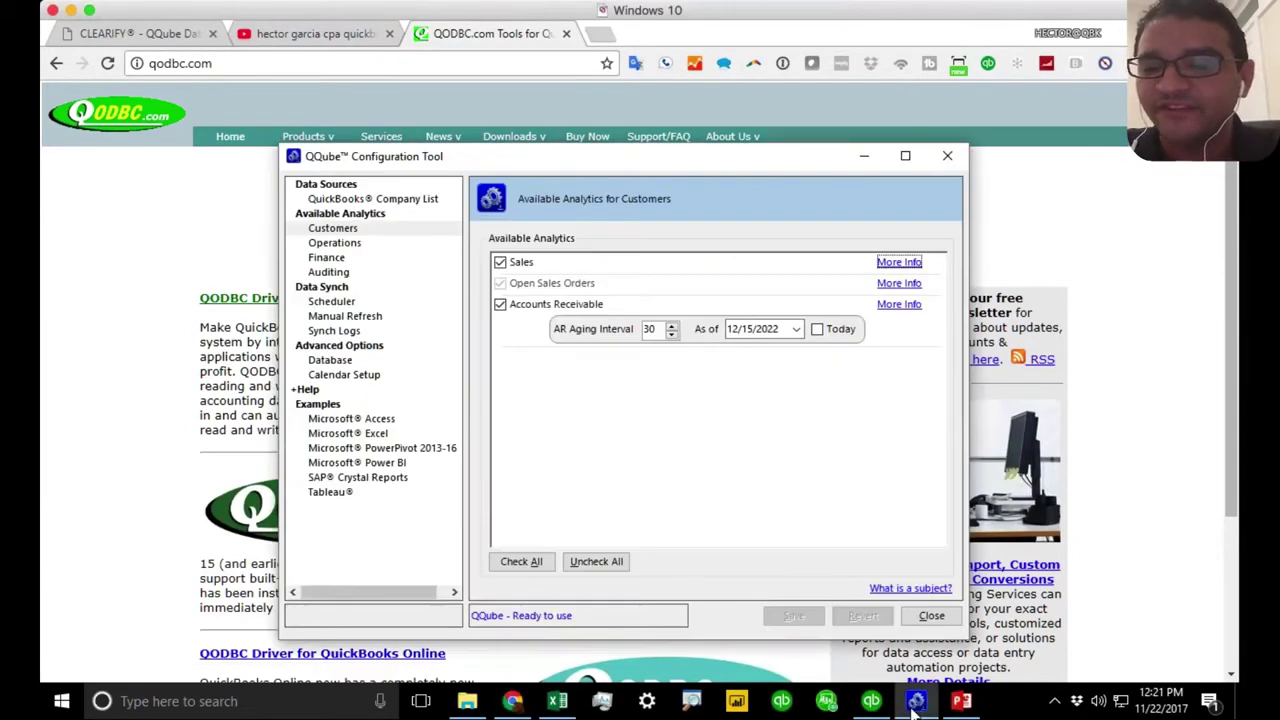
# Step: Return to the Excel workbook and refresh all pivot table data through the QQube Add-In
pyautogui.click(557, 701)
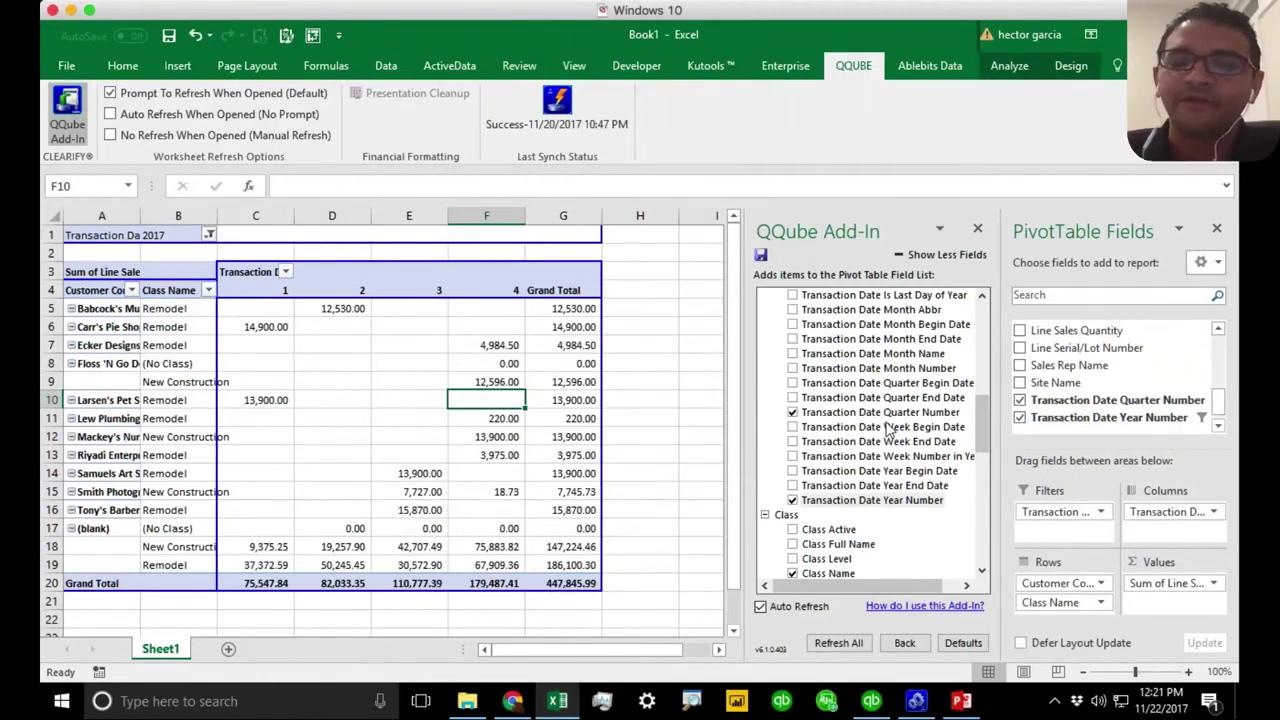
pyautogui.moveTo(983, 420); pyautogui.dragTo(985, 463)
pyautogui.click(835, 643)
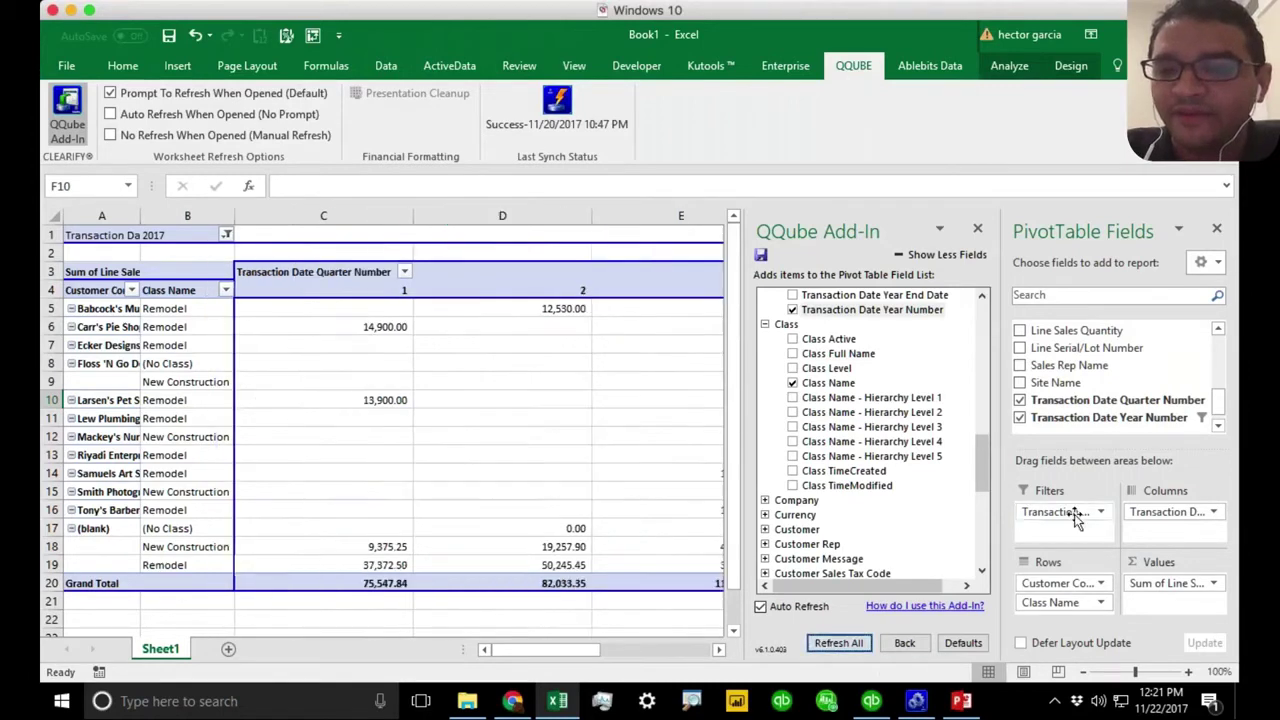
# Step: Clear the pivot table by removing the year filter, quarter columns, Line Sales Amount values, and the Customer Company Name and Class Name rows
pyautogui.moveTo(1077, 518); pyautogui.dragTo(1100, 372)
pyautogui.moveTo(1168, 511); pyautogui.dragTo(1145, 372)
pyautogui.moveTo(1170, 583); pyautogui.dragTo(1152, 372)
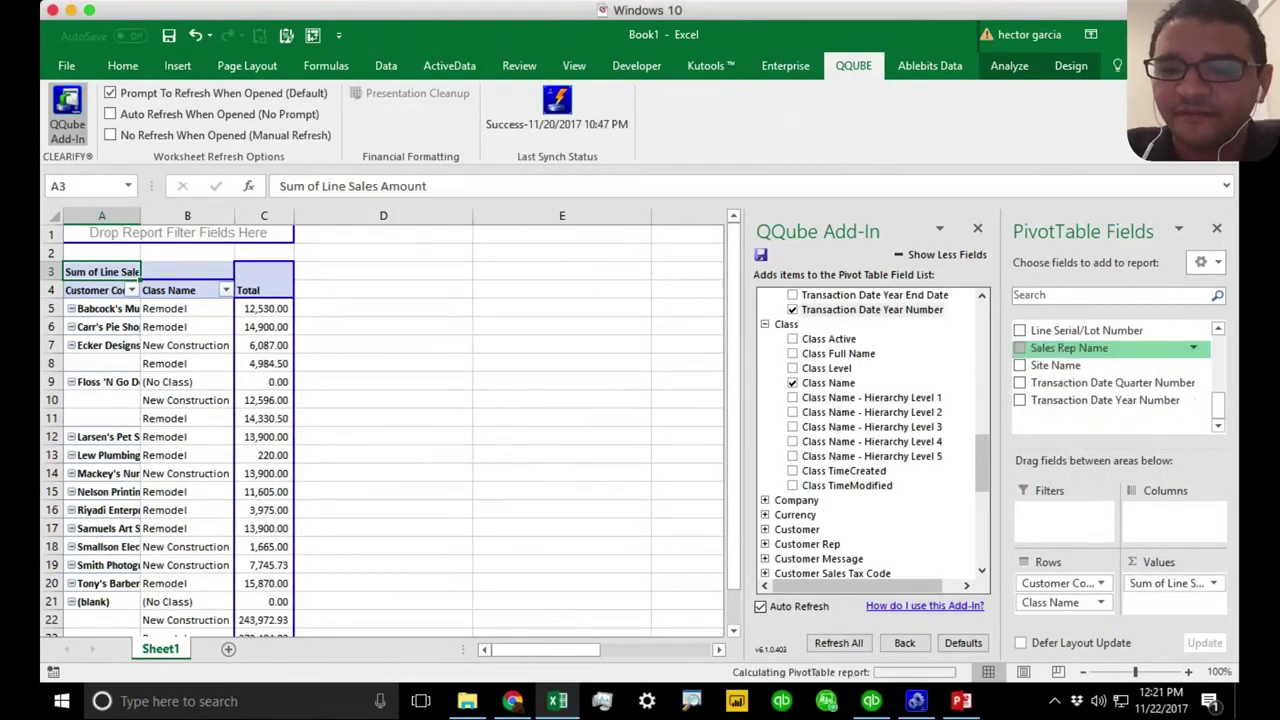
pyautogui.moveTo(1062, 583); pyautogui.dragTo(1135, 410)
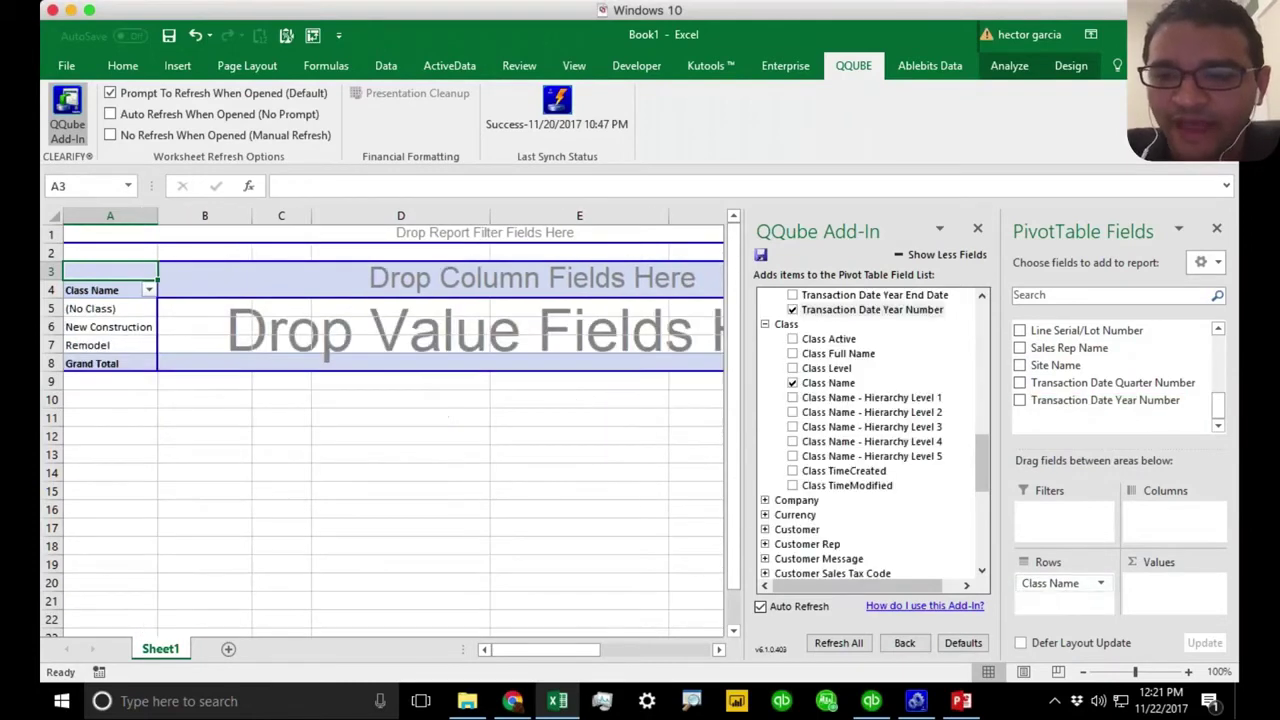
pyautogui.moveTo(1050, 583); pyautogui.dragTo(1100, 366)
pyautogui.moveTo(1218, 408); pyautogui.dragTo(1218, 350)
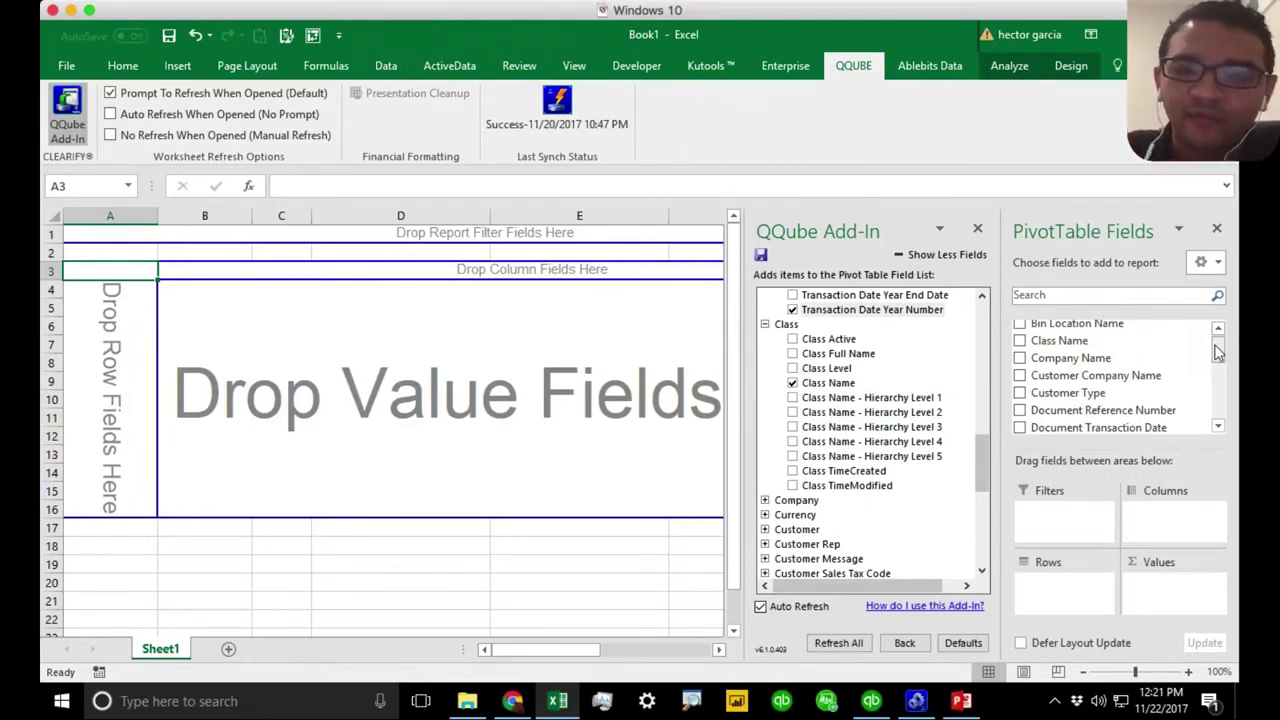
# Step: Collapse the Calendar - Transaction Date and Class groups in the QQube Add-In
pyautogui.moveTo(983, 465); pyautogui.dragTo(983, 305)
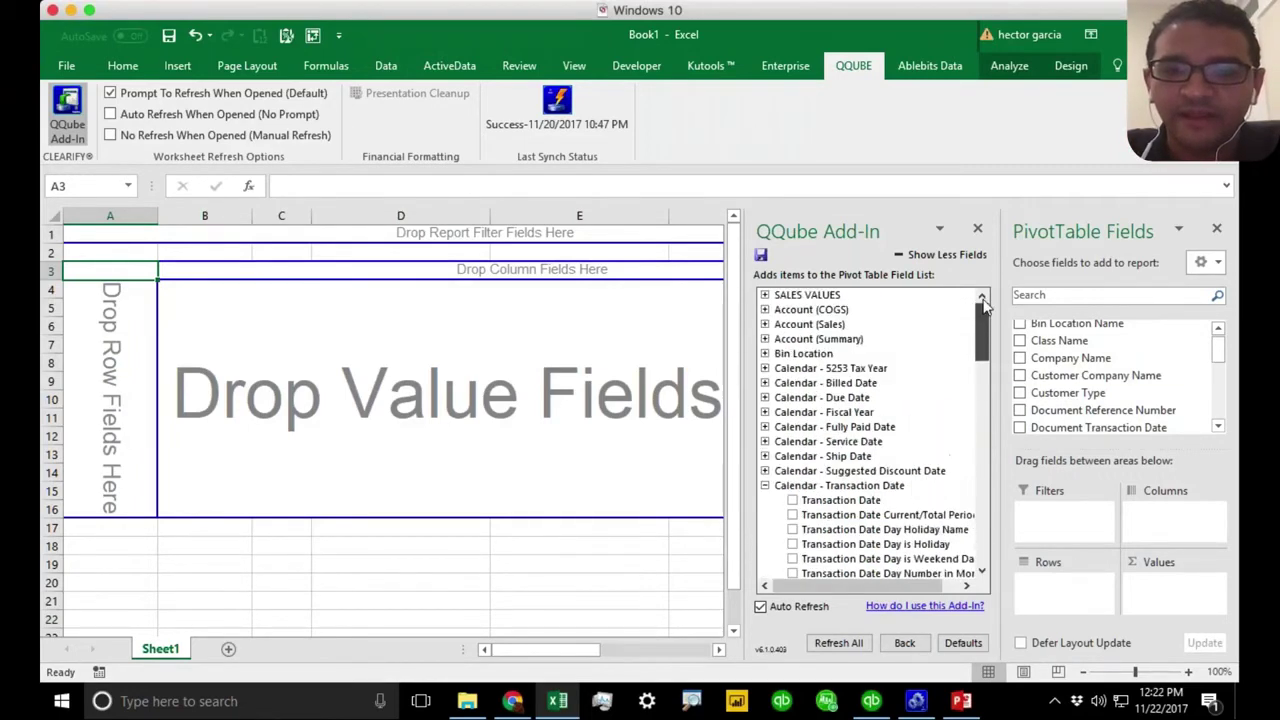
pyautogui.click(764, 485)
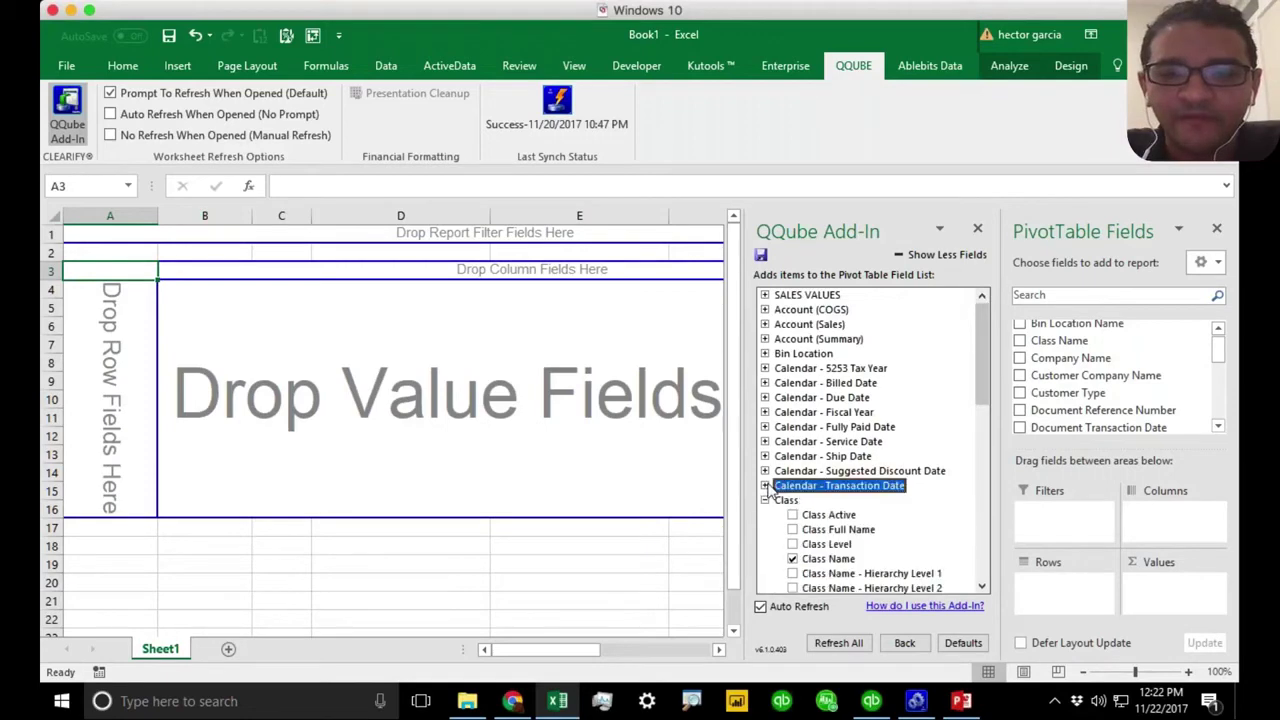
pyautogui.click(764, 500)
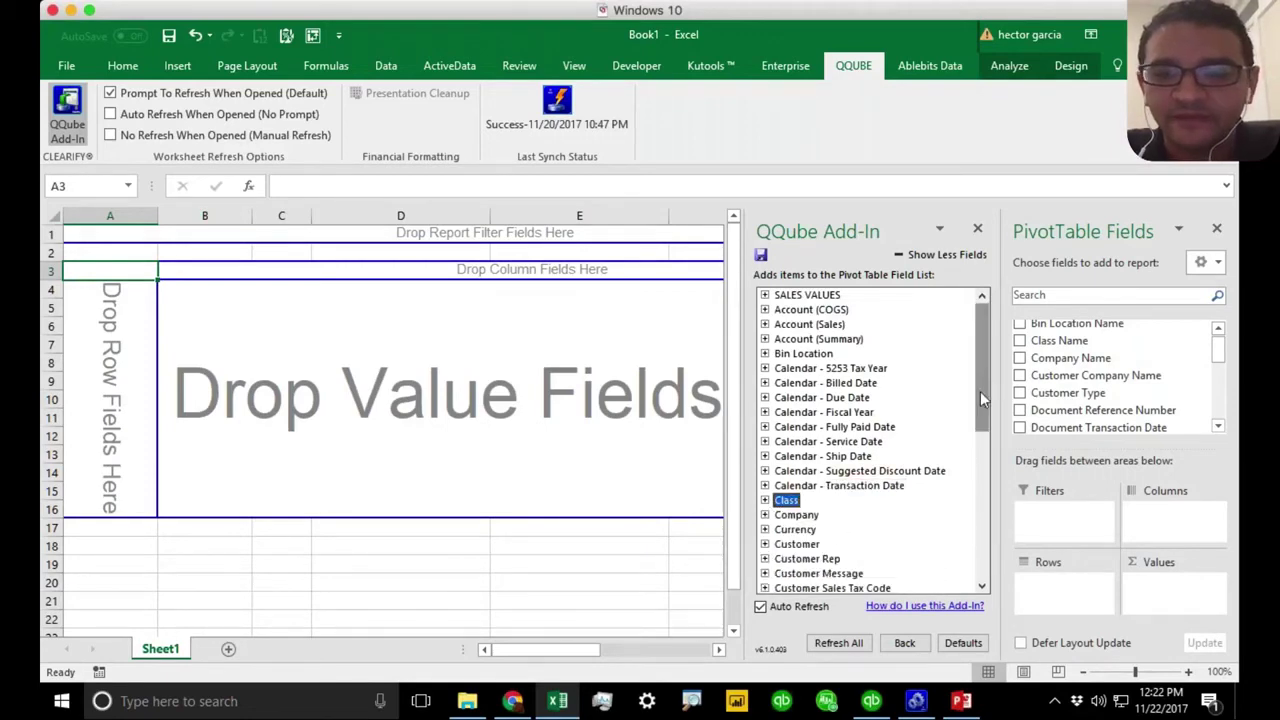
# Step: Expand the Item group in the QQube Add-In and locate the enabled Item Name field
pyautogui.moveTo(980, 391); pyautogui.dragTo(979, 479)
pyautogui.click(784, 441)
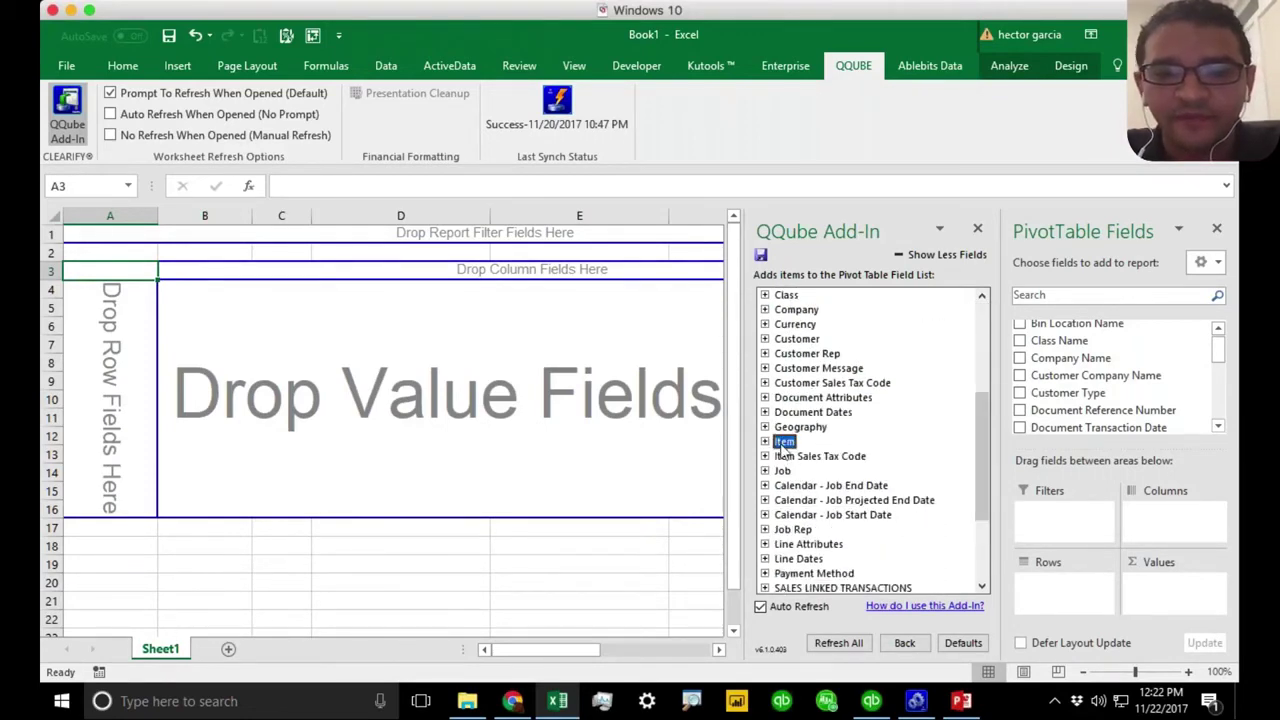
pyautogui.click(764, 441)
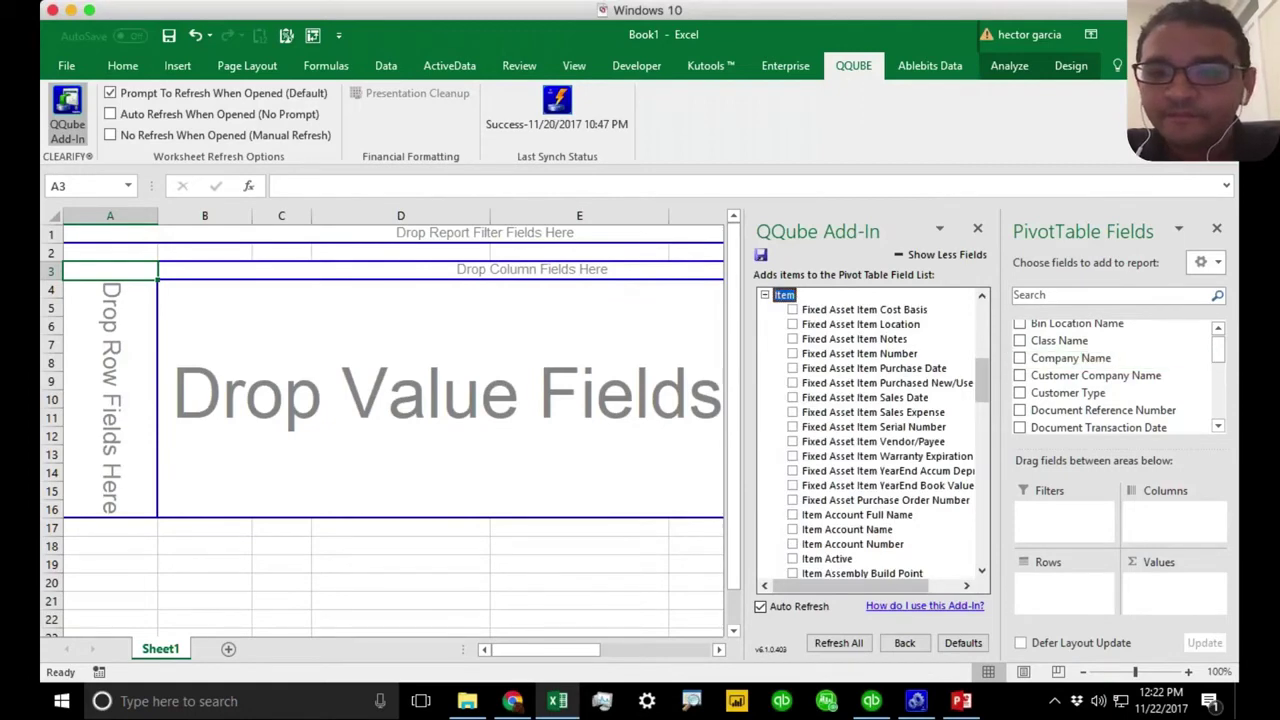
pyautogui.moveTo(983, 378); pyautogui.dragTo(984, 467)
pyautogui.click(843, 459)
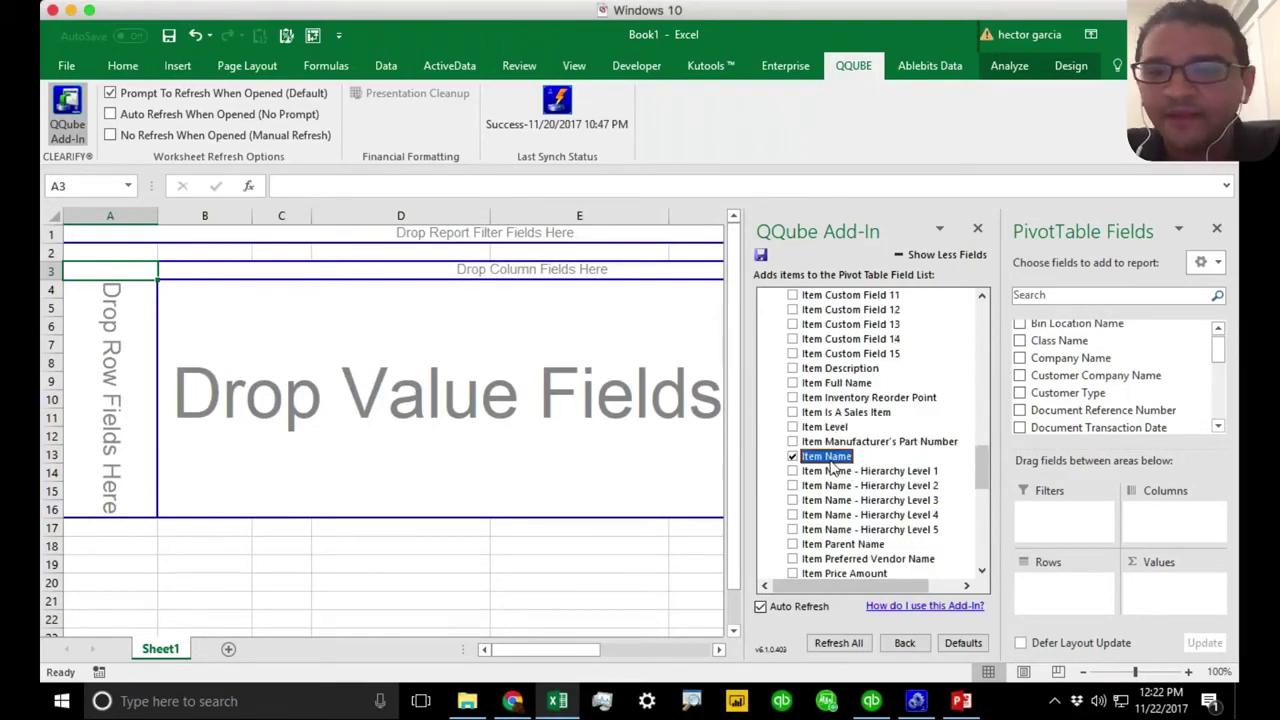
# Step: Add Item Name to the pivot table's rows and Line Sales Amount to its values
pyautogui.moveTo(1222, 353); pyautogui.dragTo(1222, 379)
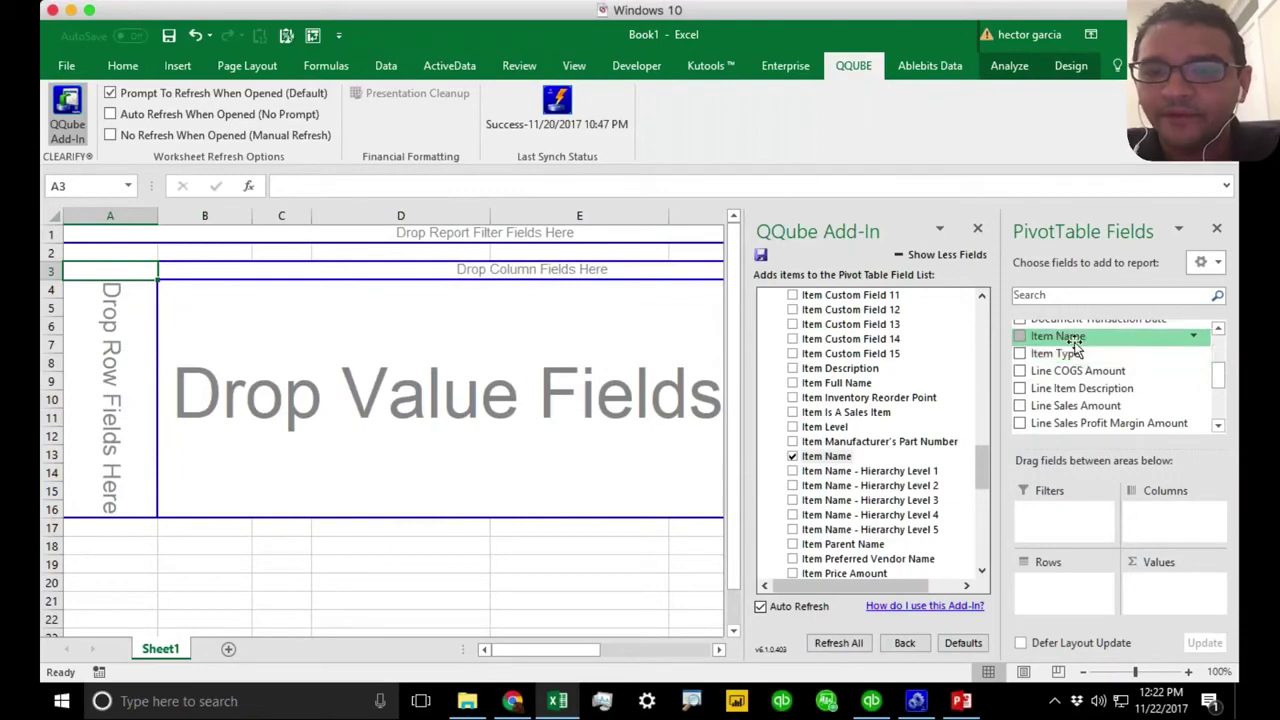
pyautogui.moveTo(1063, 336); pyautogui.dragTo(1068, 592)
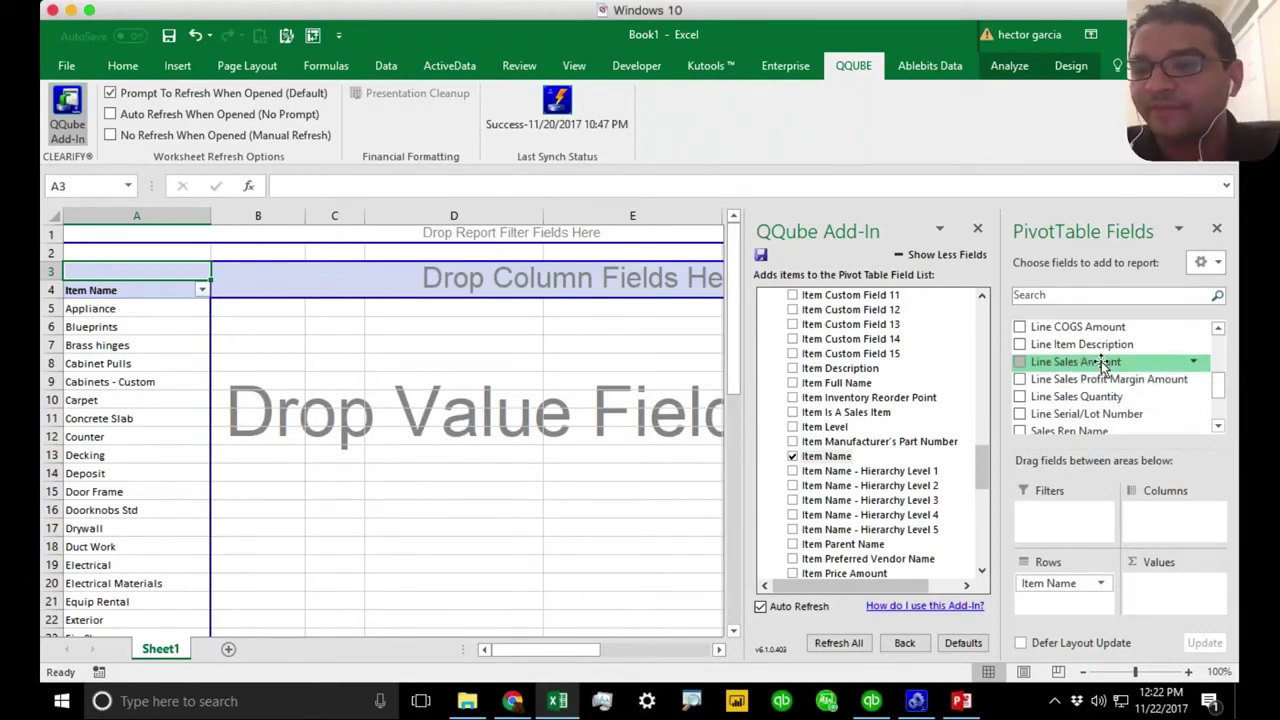
pyautogui.click(1219, 330)
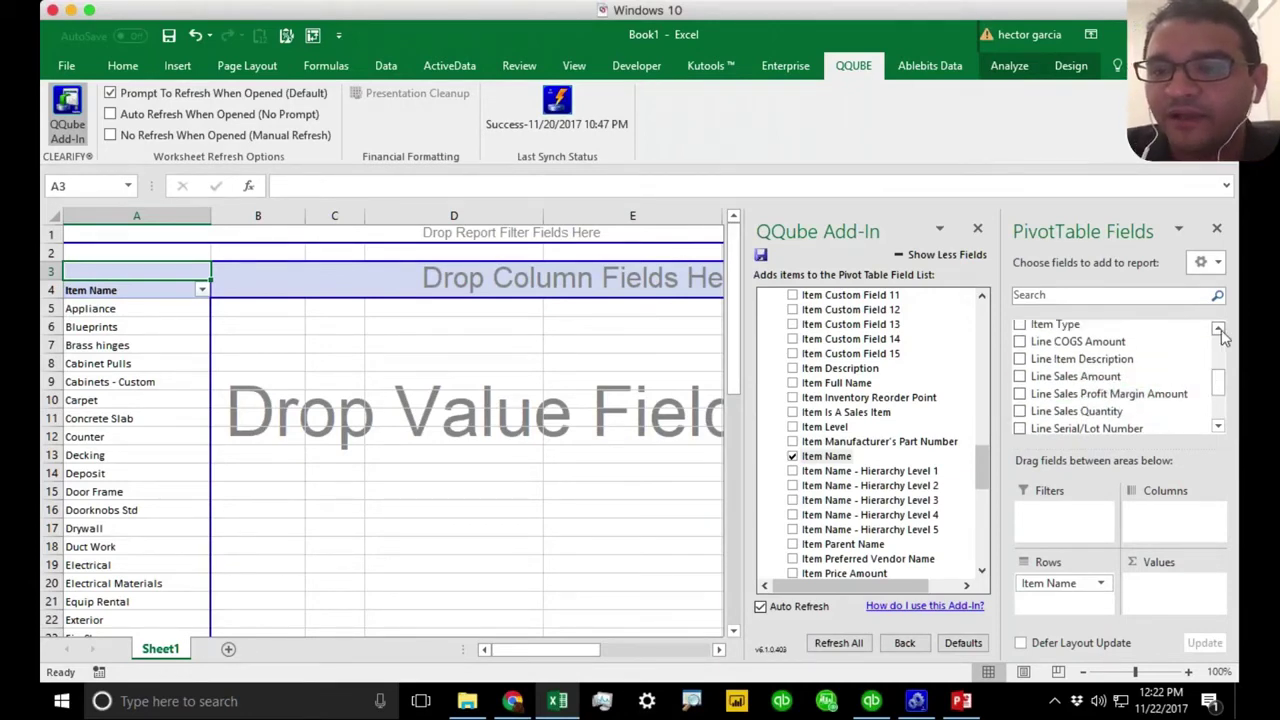
pyautogui.moveTo(1120, 377); pyautogui.dragTo(1180, 595)
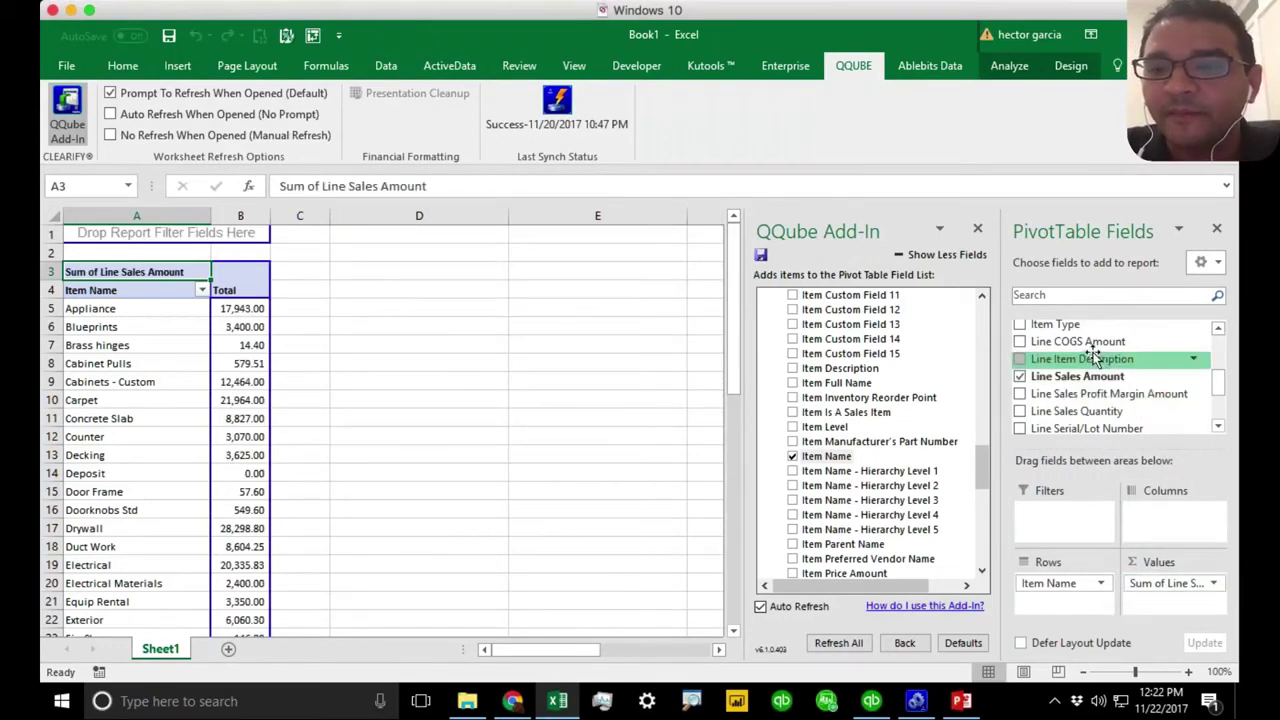
# Step: Add Line COGS Amount and Line Sales Profit Margin Amount to the pivot table's values and check the Appliance item's amounts
pyautogui.moveTo(1088, 342); pyautogui.dragTo(1183, 595)
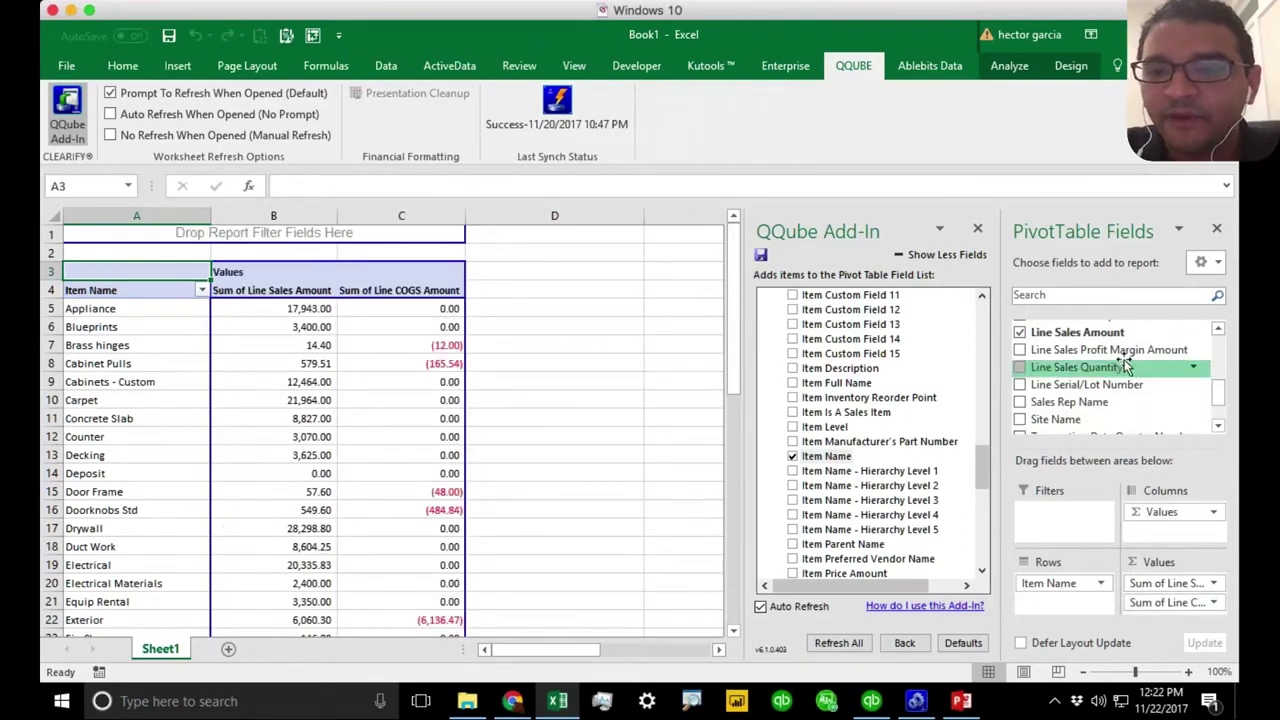
pyautogui.moveTo(1125, 350); pyautogui.dragTo(1180, 615)
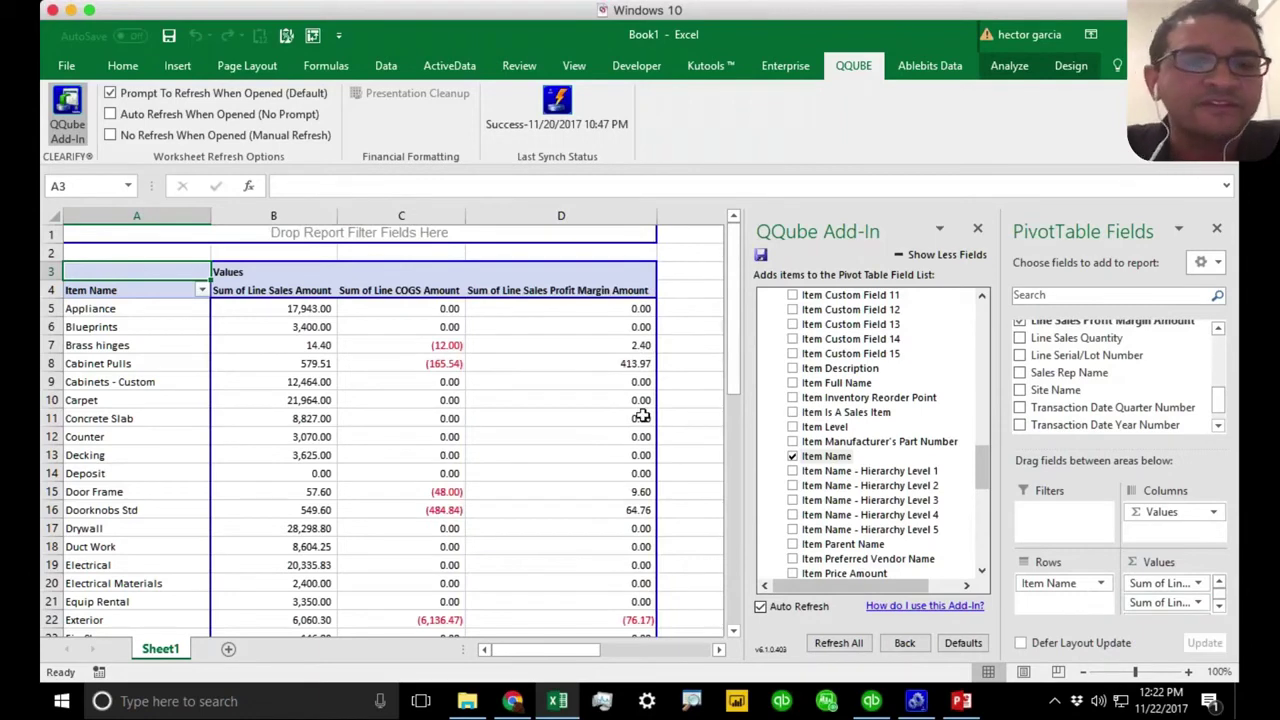
pyautogui.click(330, 310)
pyautogui.click(392, 310)
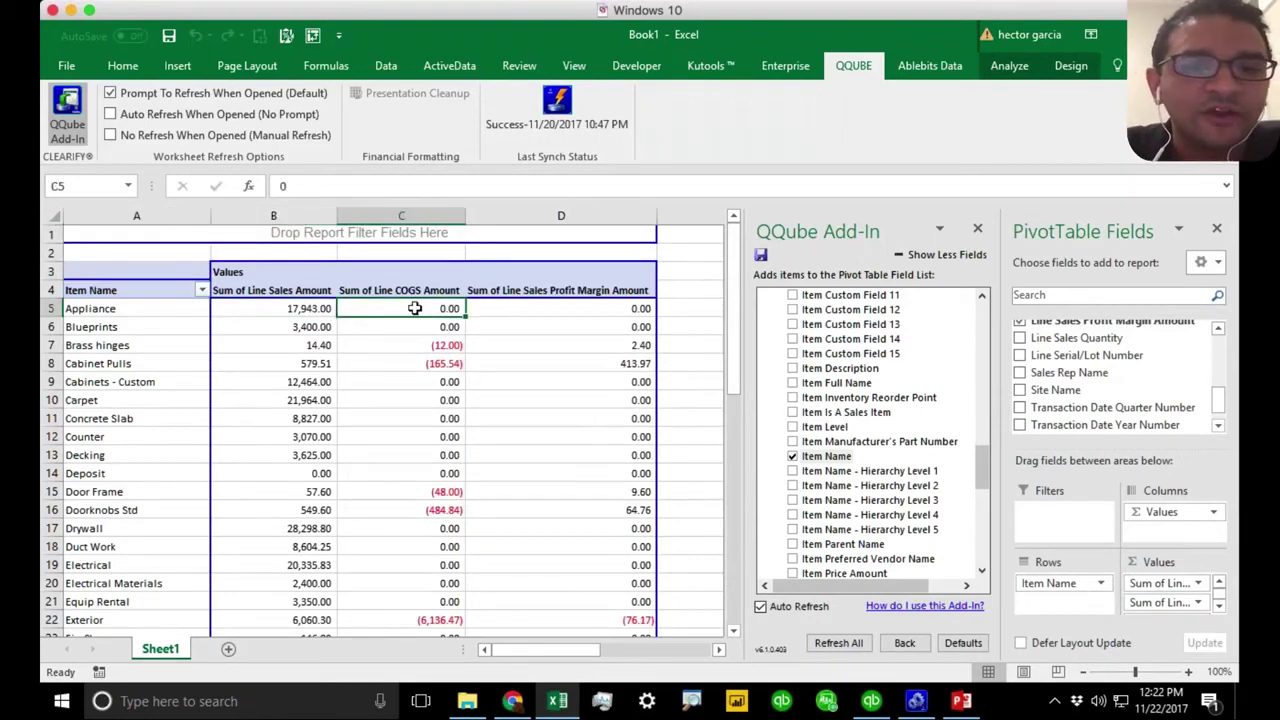
# Step: Locate the enabled Item Type field in the QQube Add-In and add it to the pivot table's filters
pyautogui.click(565, 310)
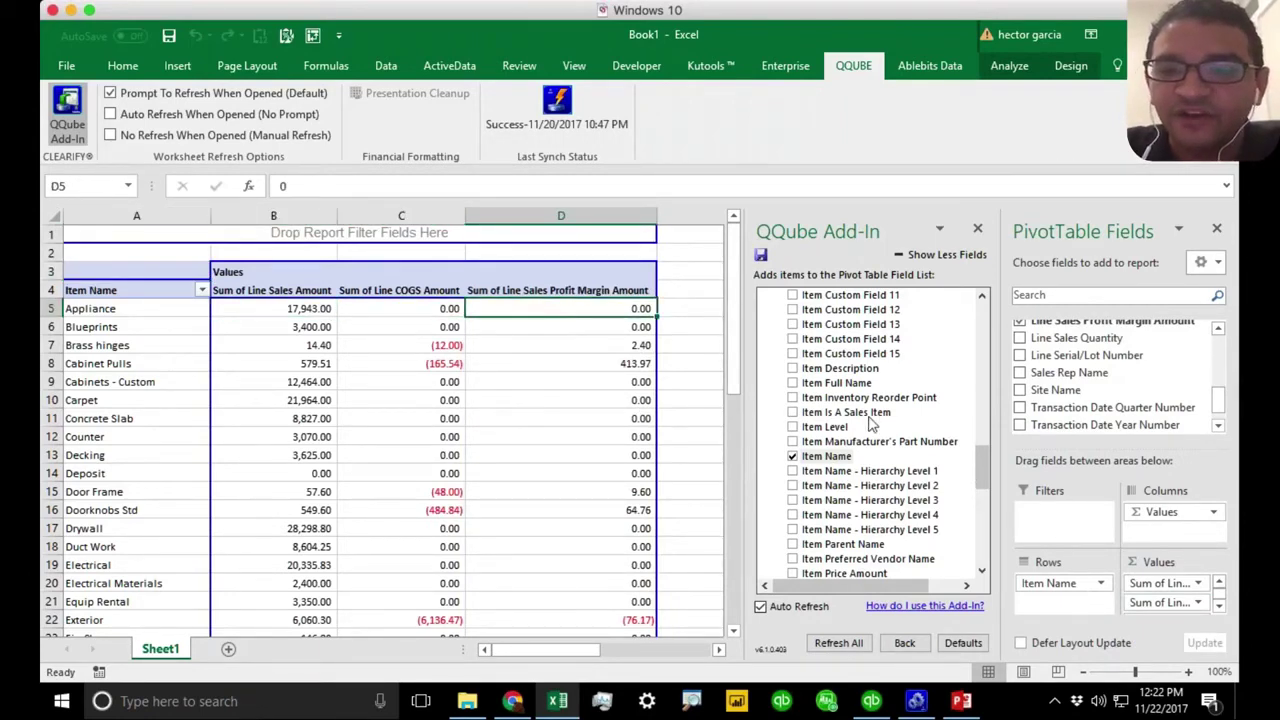
pyautogui.moveTo(984, 456); pyautogui.dragTo(983, 510)
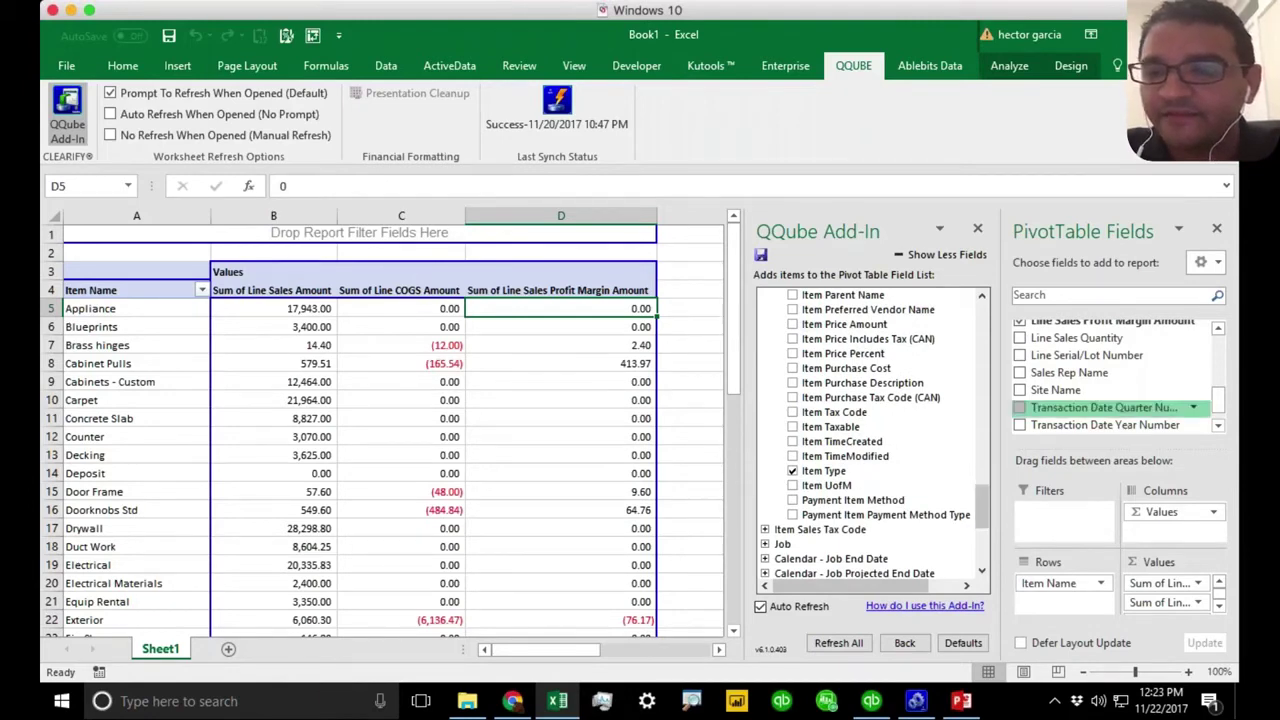
pyautogui.moveTo(1214, 400)
pyautogui.mouseDown()
pyautogui.moveTo(1220, 350)
pyautogui.moveTo(1219, 376)
pyautogui.mouseUp()
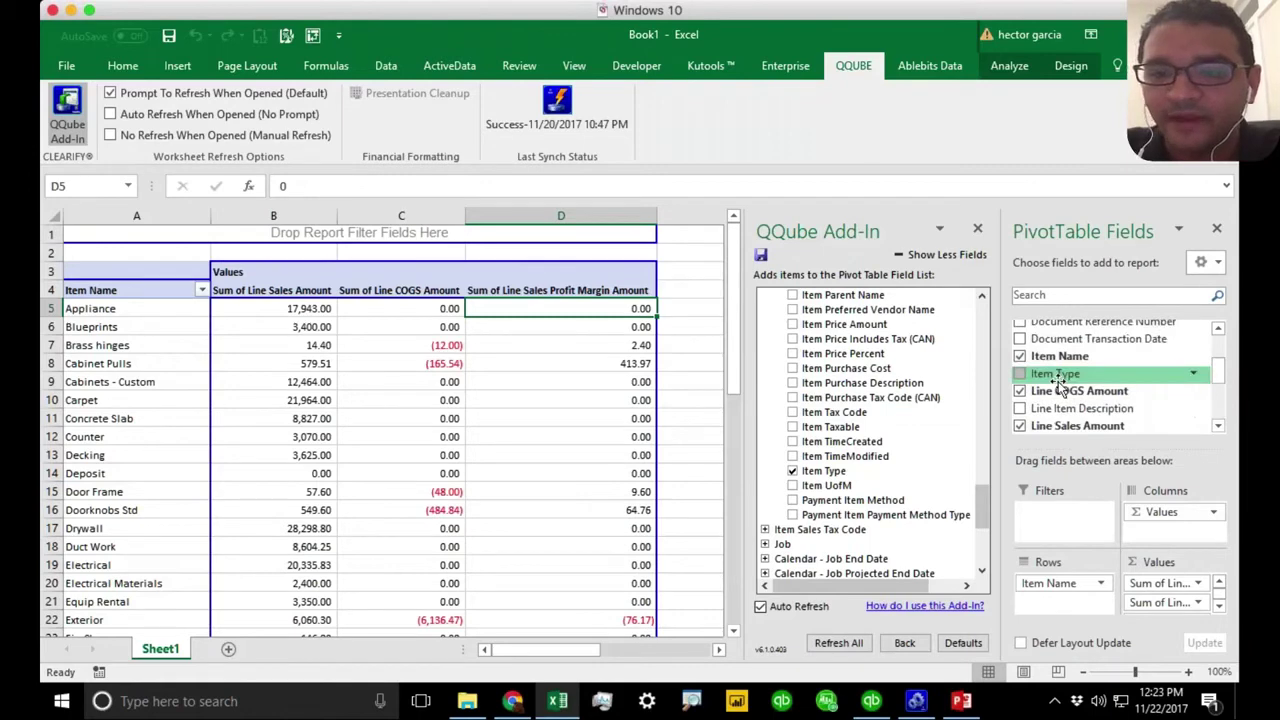
pyautogui.moveTo(1057, 386); pyautogui.dragTo(1063, 515)
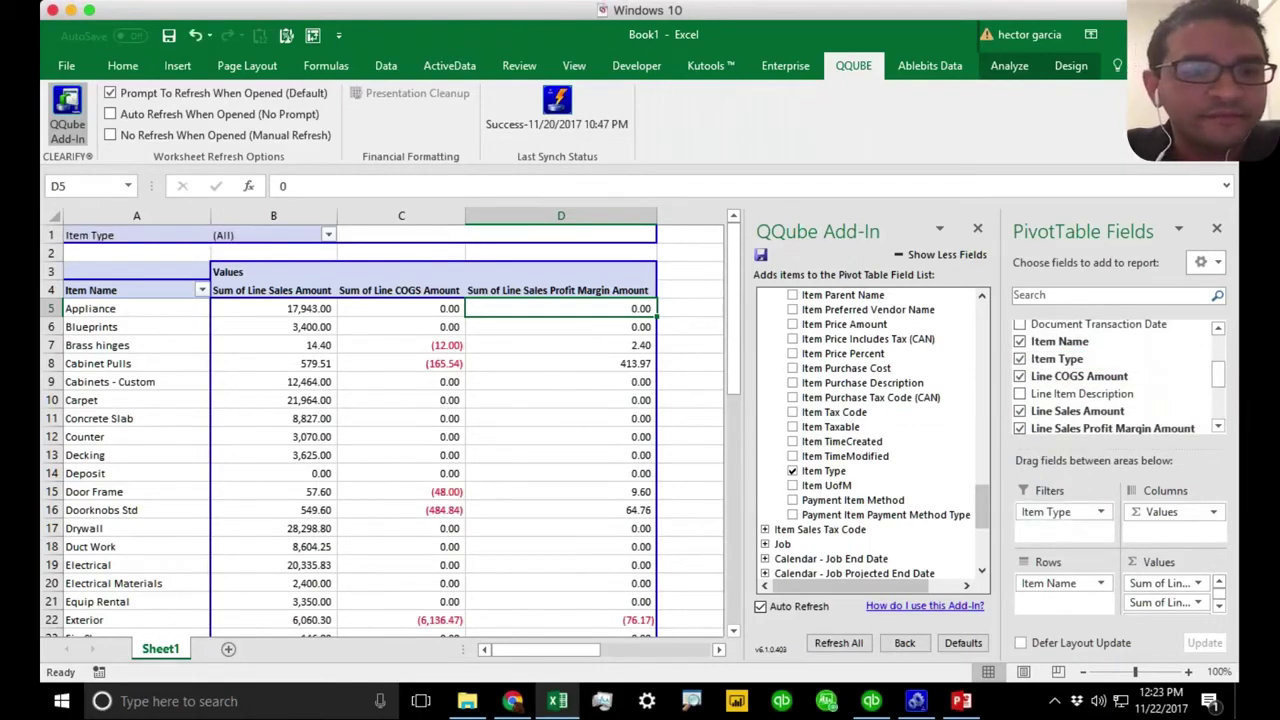
# Step: Filter the pivot table by Item Type to show only Inventory Item
pyautogui.click(328, 236)
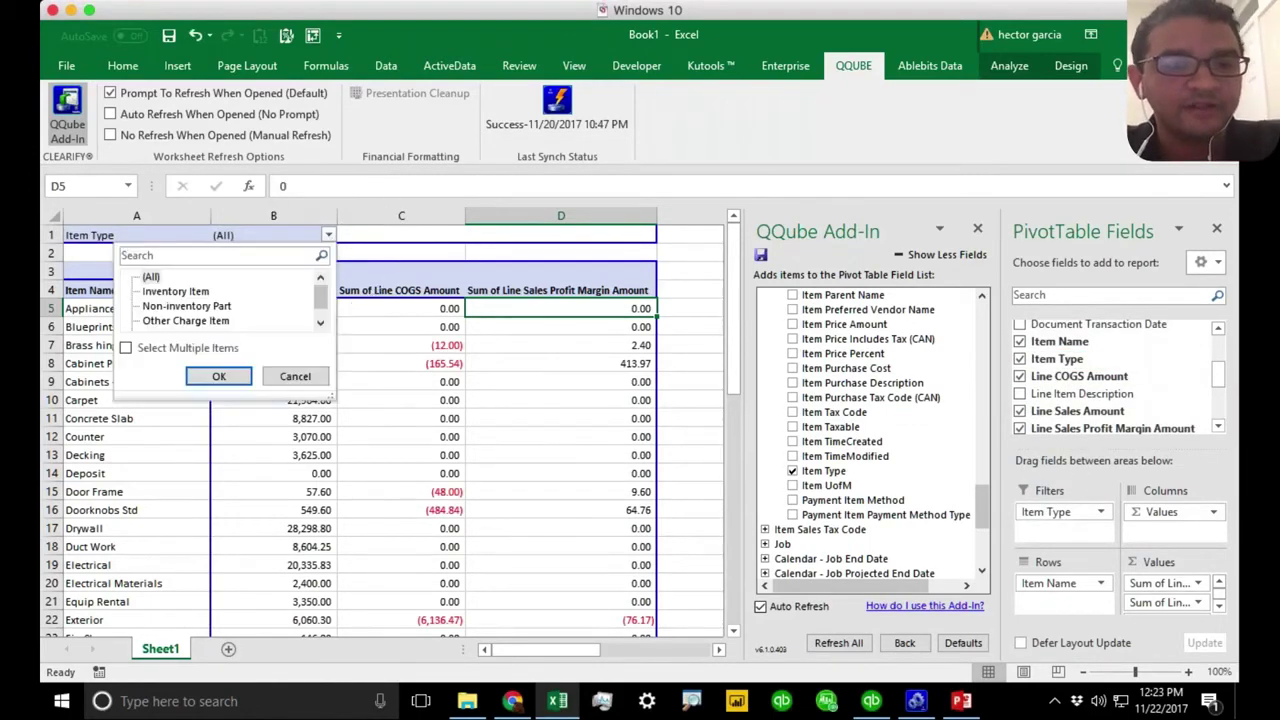
pyautogui.click(204, 294)
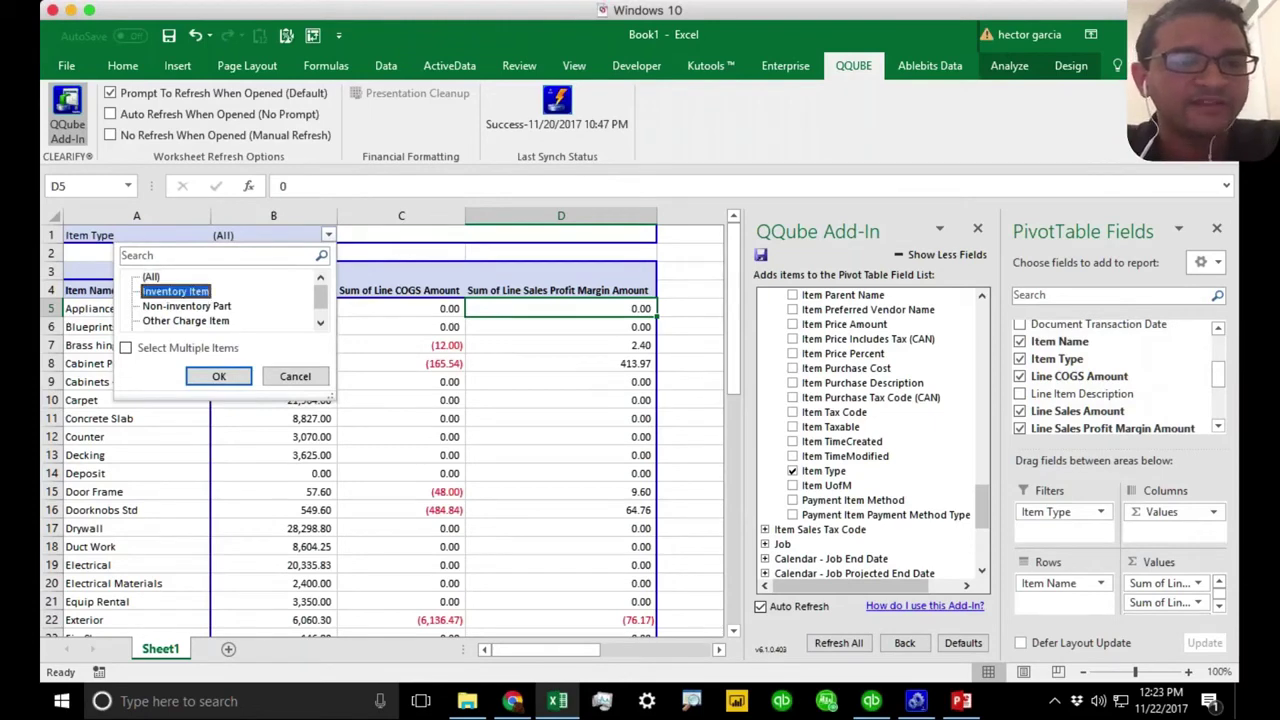
pyautogui.click(219, 376)
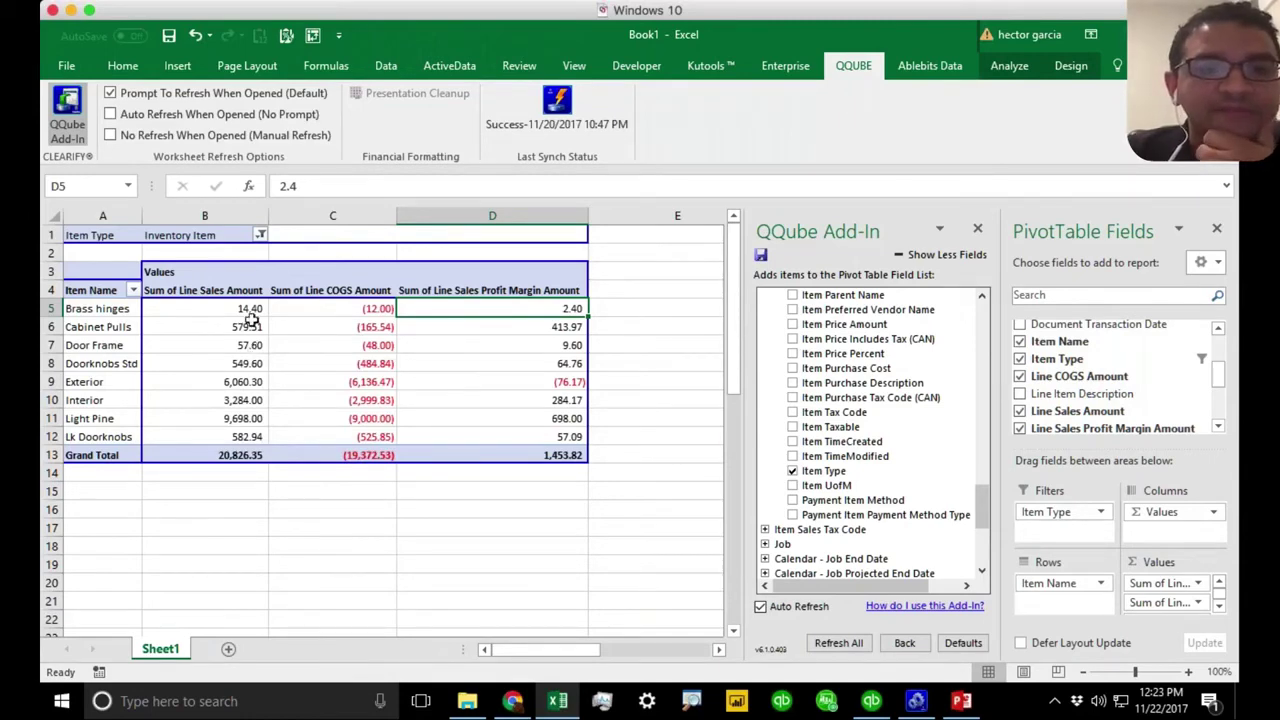
# Step: Review the inventory items' sales, COGS and profit margin amounts in the pivot table
pyautogui.moveTo(251, 314); pyautogui.dragTo(248, 422)
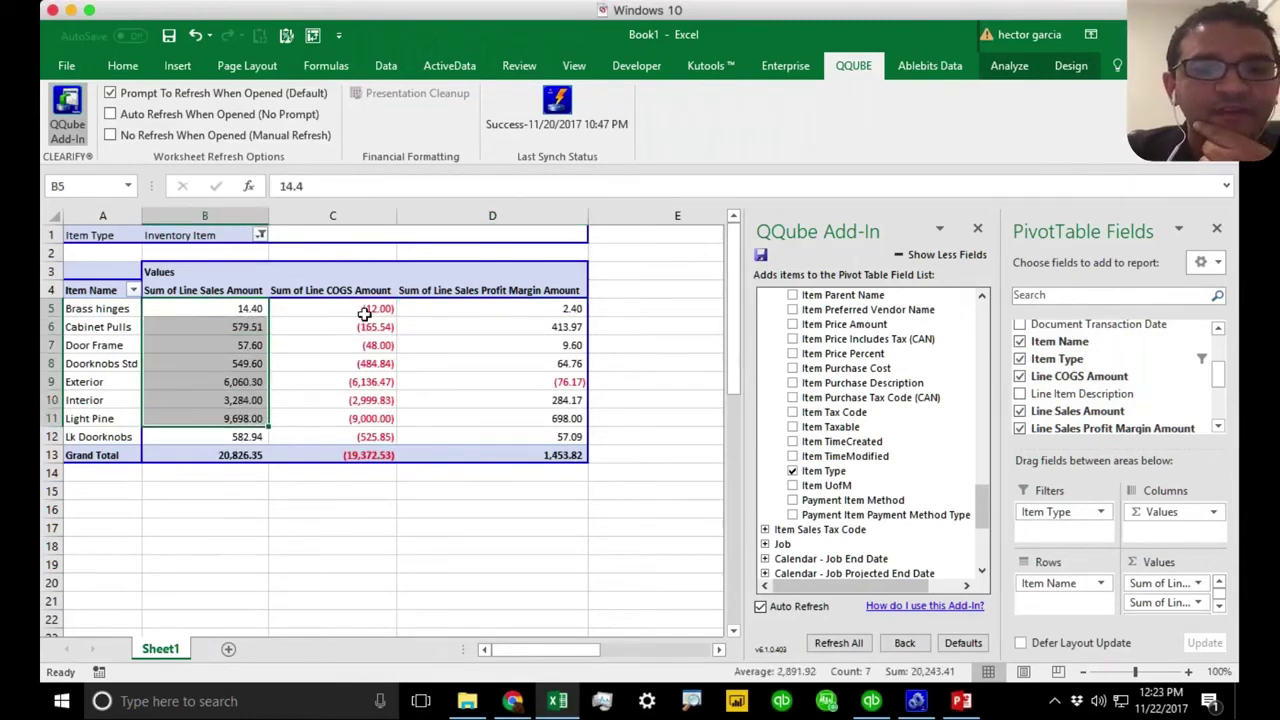
pyautogui.moveTo(363, 310); pyautogui.dragTo(358, 412)
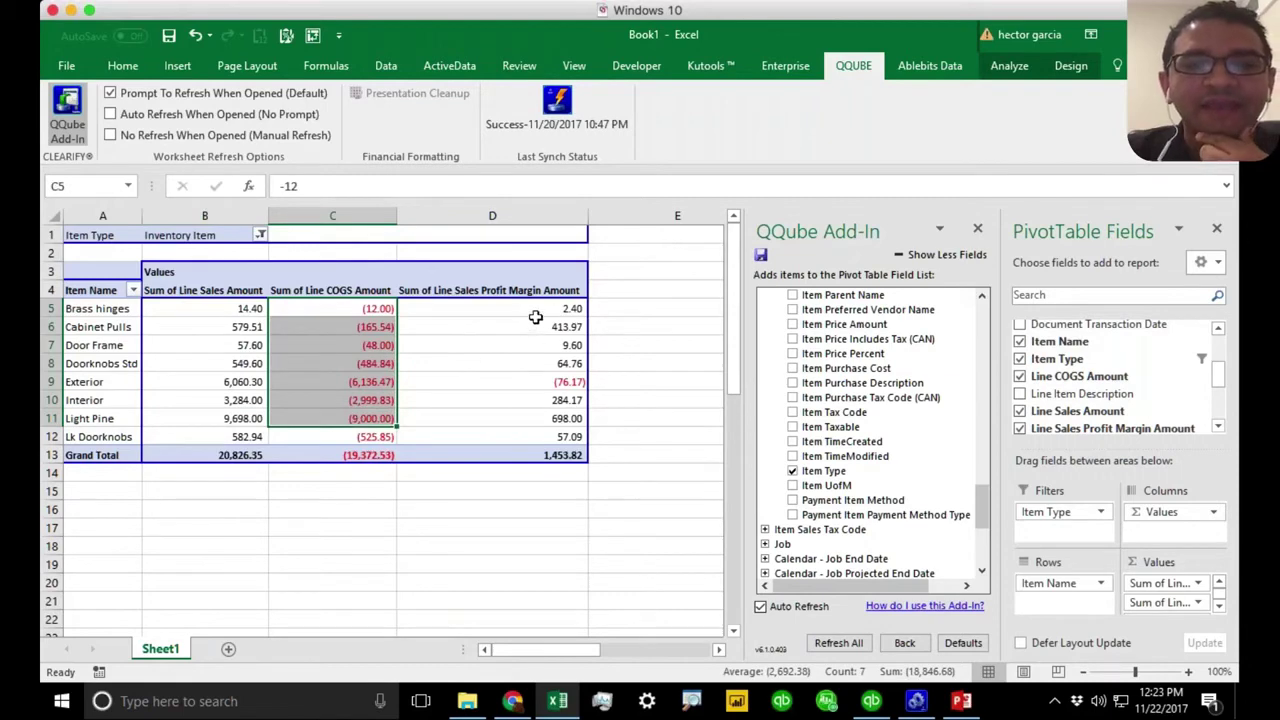
pyautogui.moveTo(531, 308); pyautogui.dragTo(528, 443)
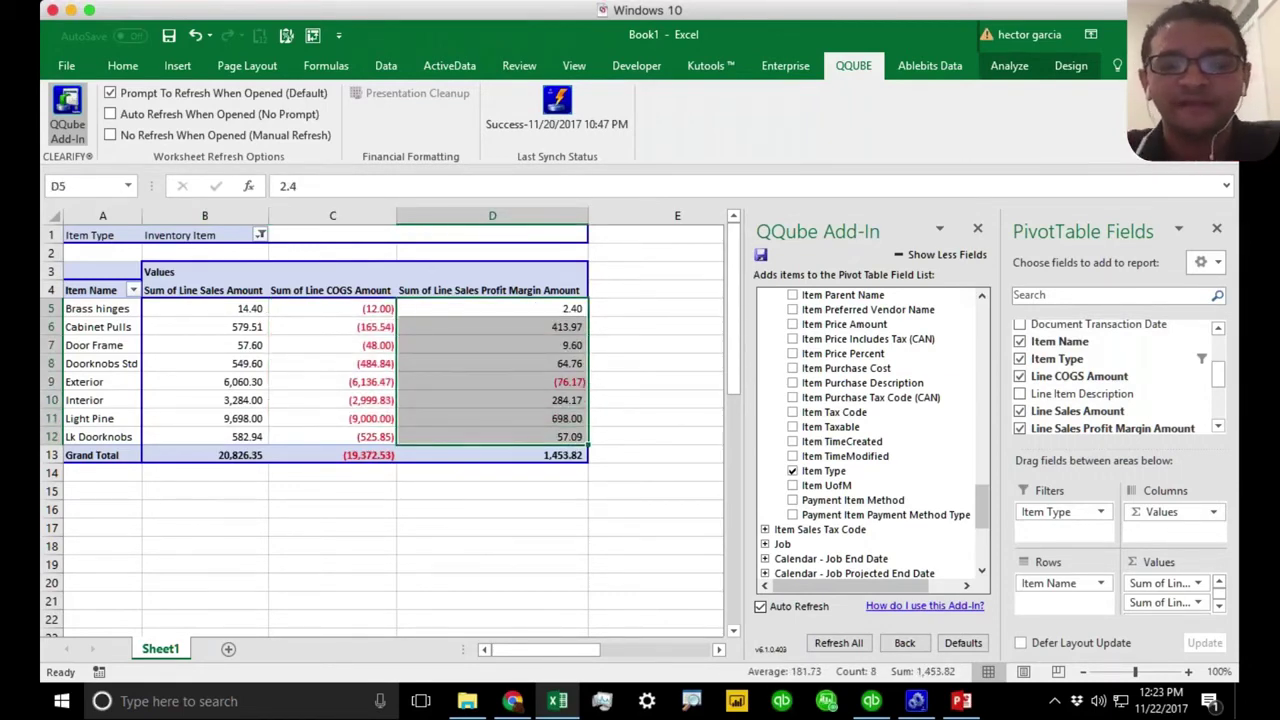
# Step: Collapse the Item group in the QQube Add-In
pyautogui.moveTo(980, 485); pyautogui.dragTo(984, 390)
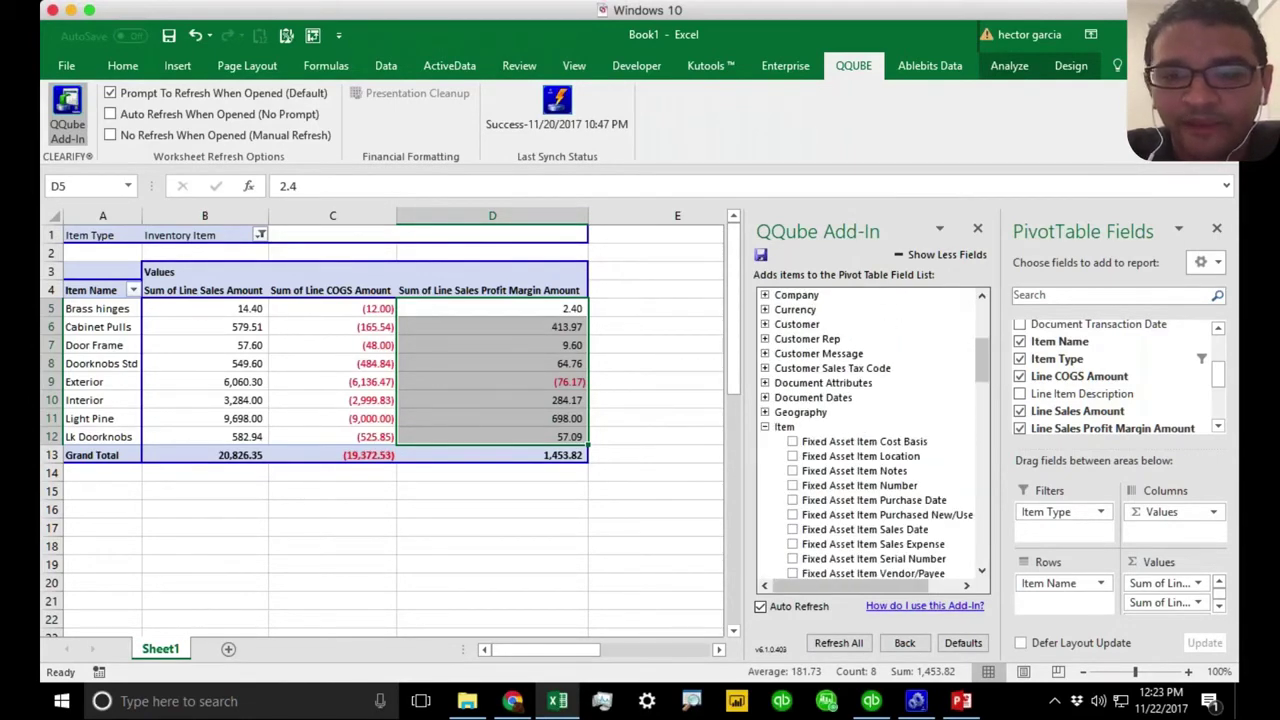
pyautogui.click(765, 427)
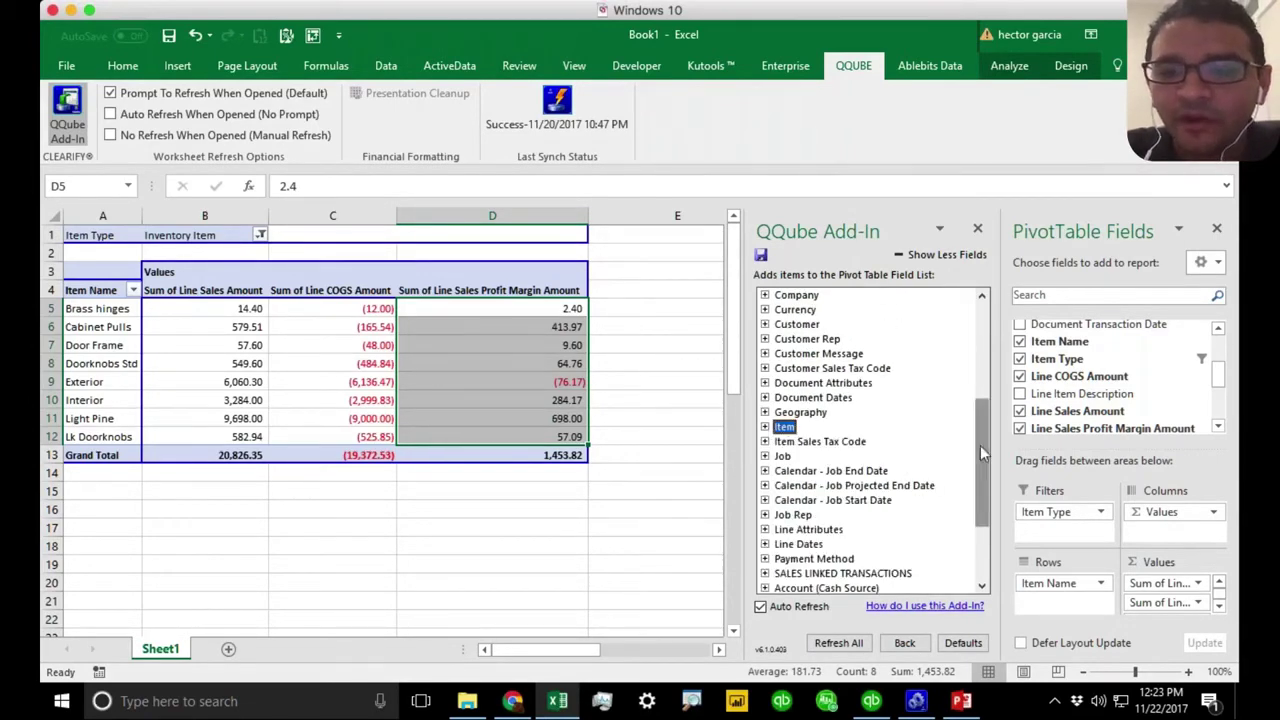
pyautogui.moveTo(980, 445); pyautogui.dragTo(980, 403)
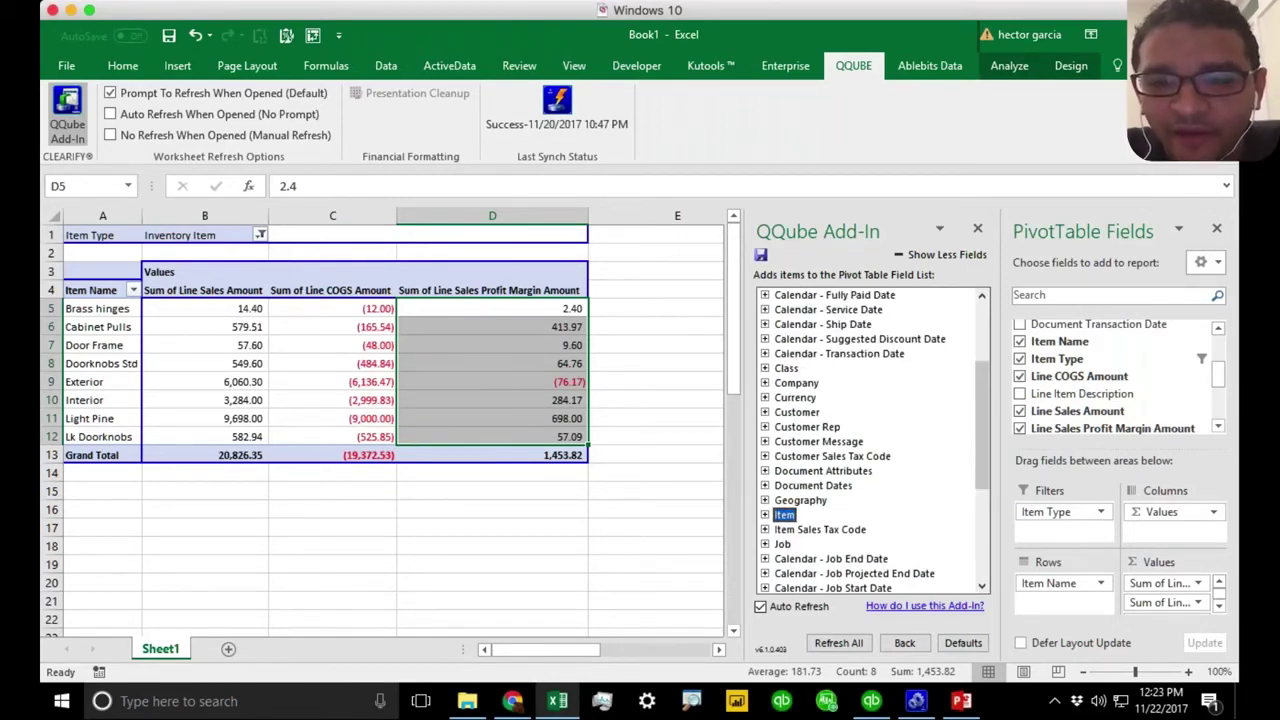
# Step: Expand Document Attributes, locate the enabled Document Reference Number and add it to the pivot table's rows above Item Name
pyautogui.click(800, 470)
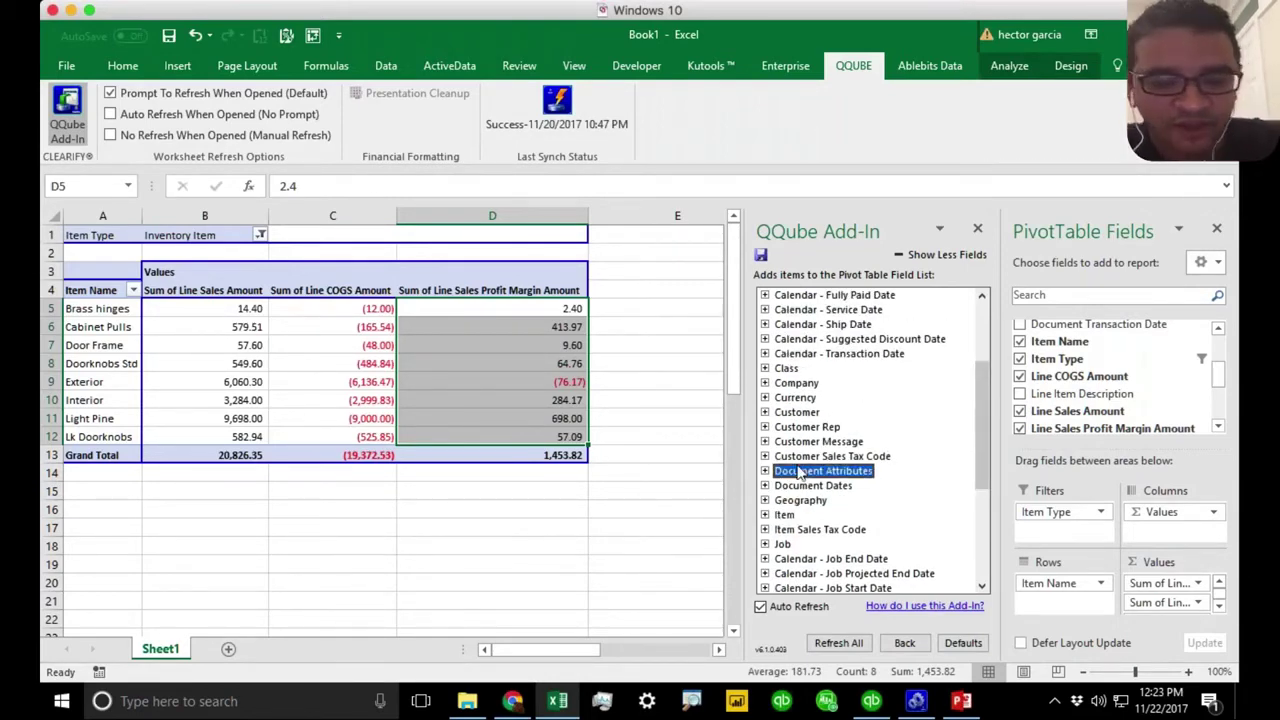
pyautogui.click(766, 470)
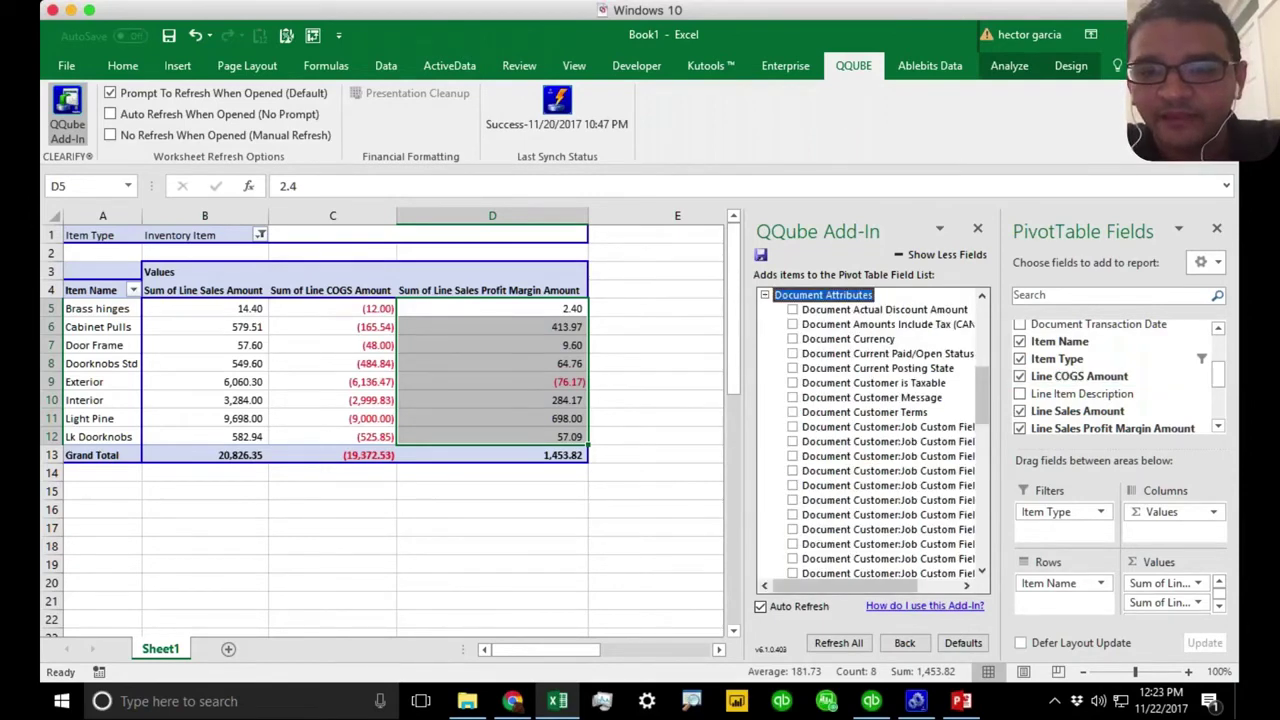
pyautogui.moveTo(987, 408); pyautogui.dragTo(987, 470)
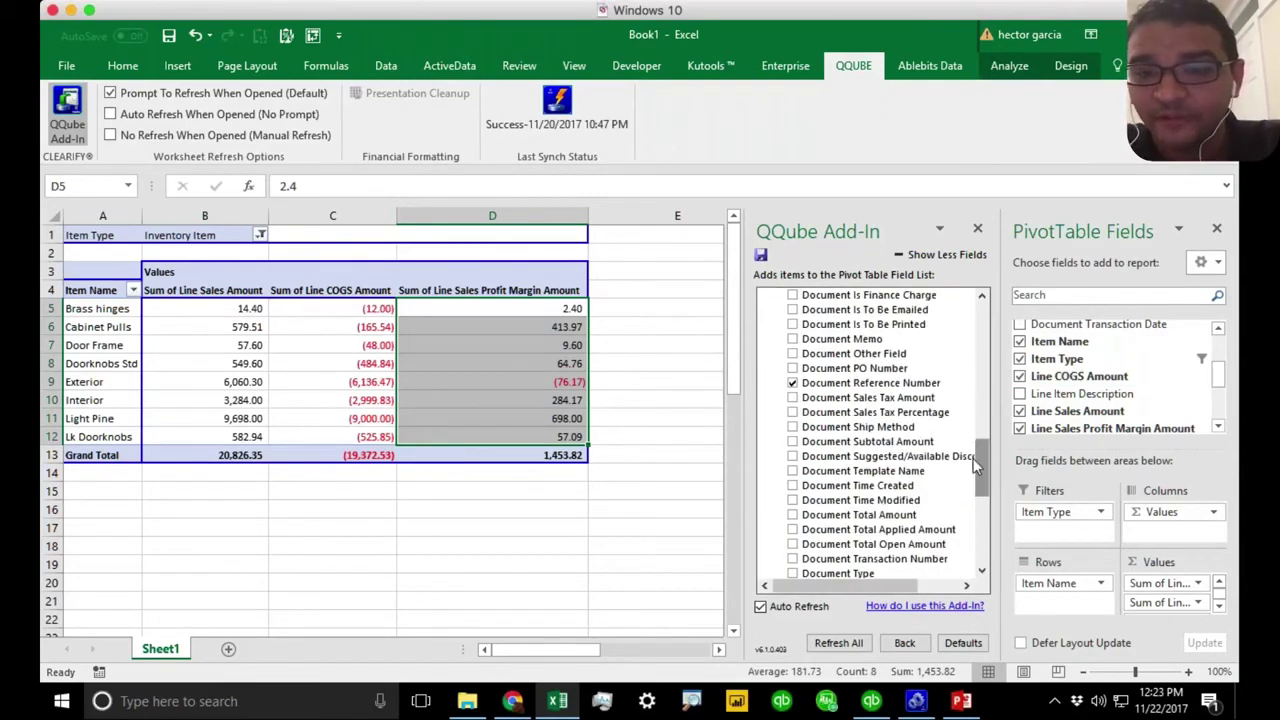
pyautogui.click(897, 384)
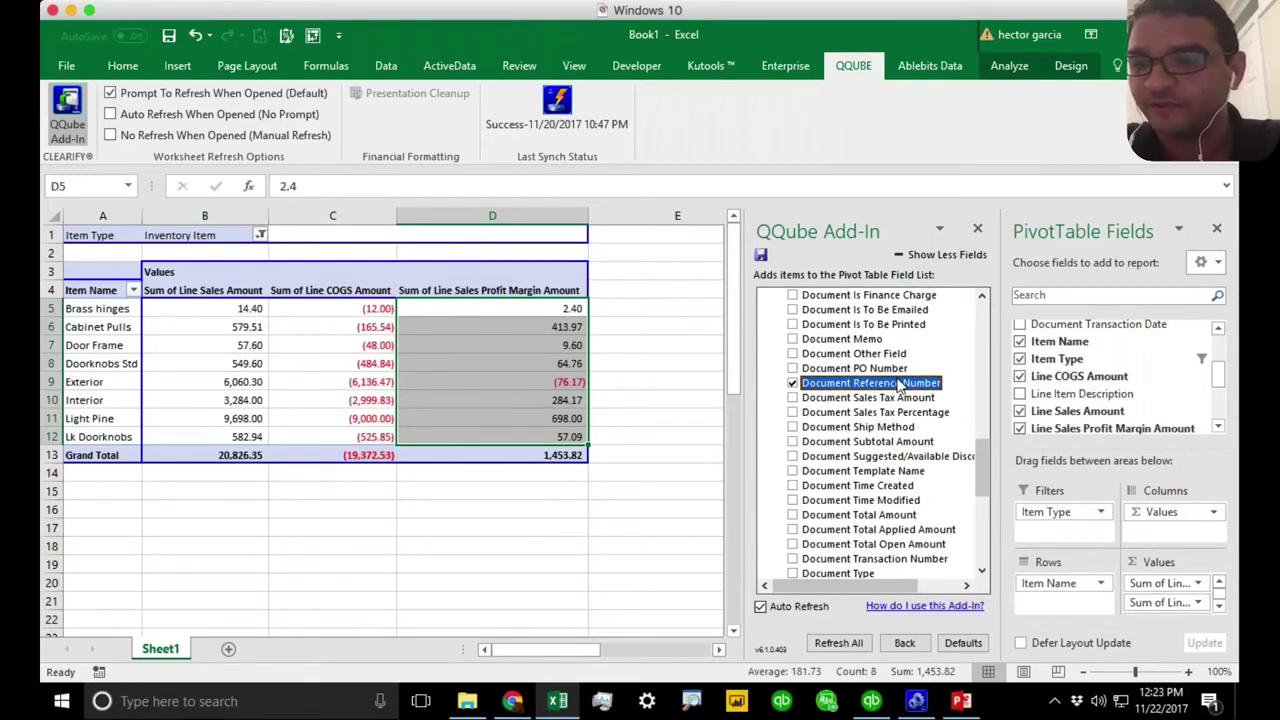
pyautogui.moveTo(1217, 368); pyautogui.dragTo(1082, 588)
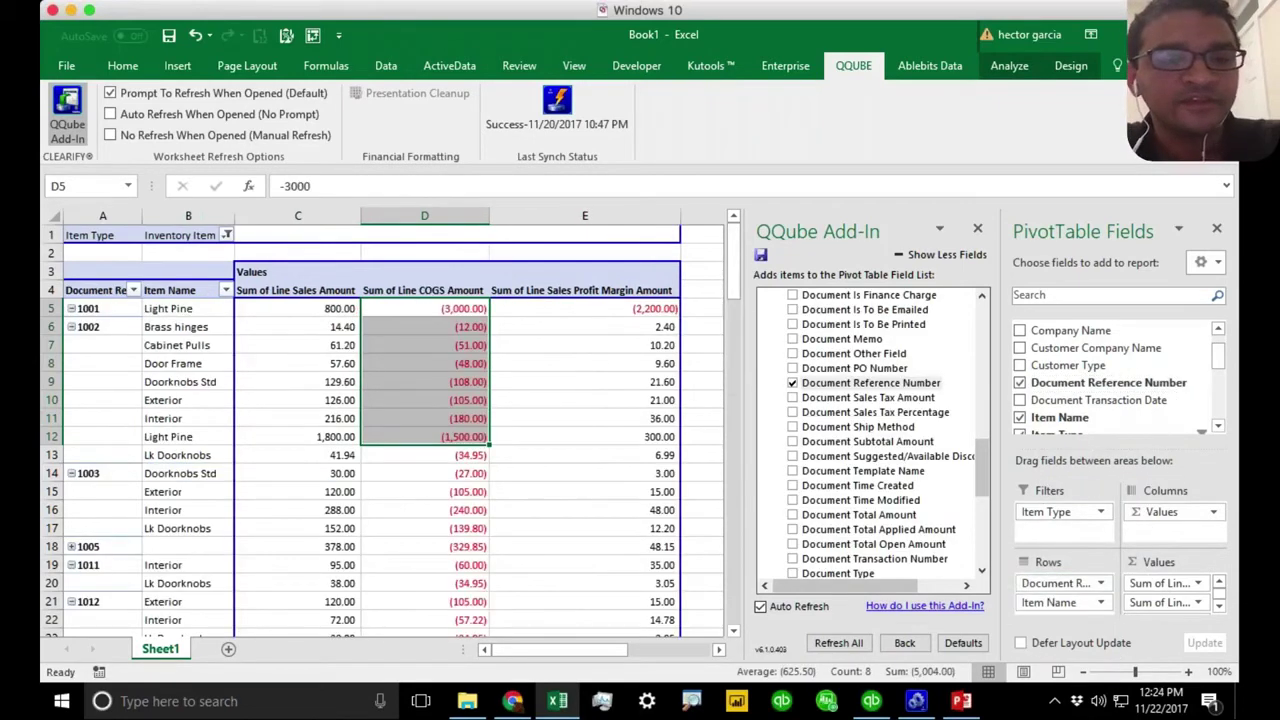
# Step: Check document 1001 and the item cost and profit margin amounts under document 1002
pyautogui.click(86, 310)
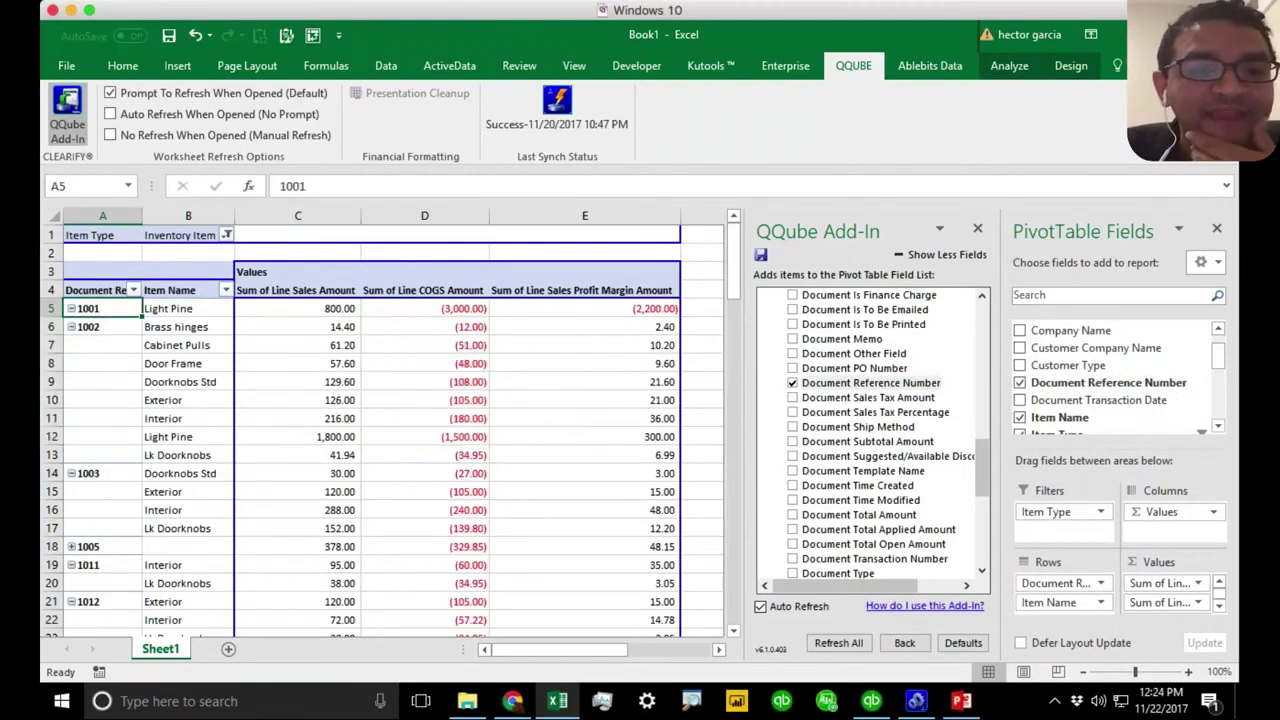
pyautogui.click(162, 343)
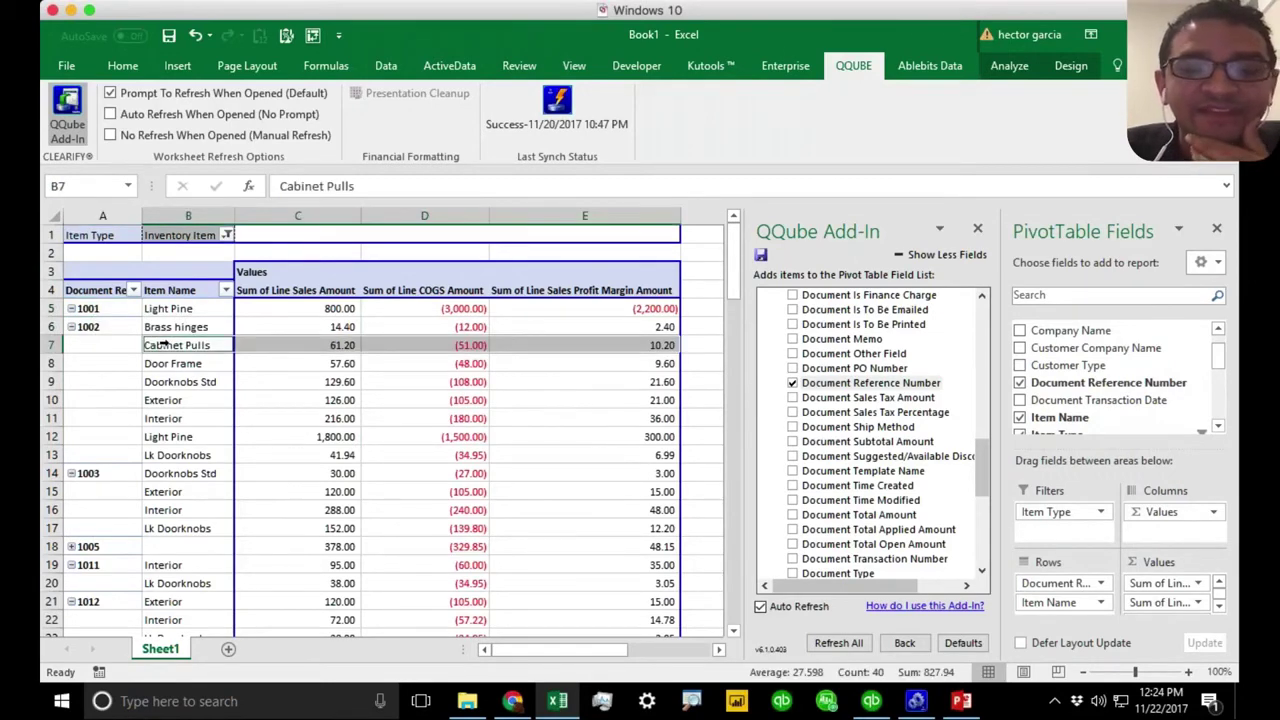
pyautogui.click(470, 330)
pyautogui.click(648, 348)
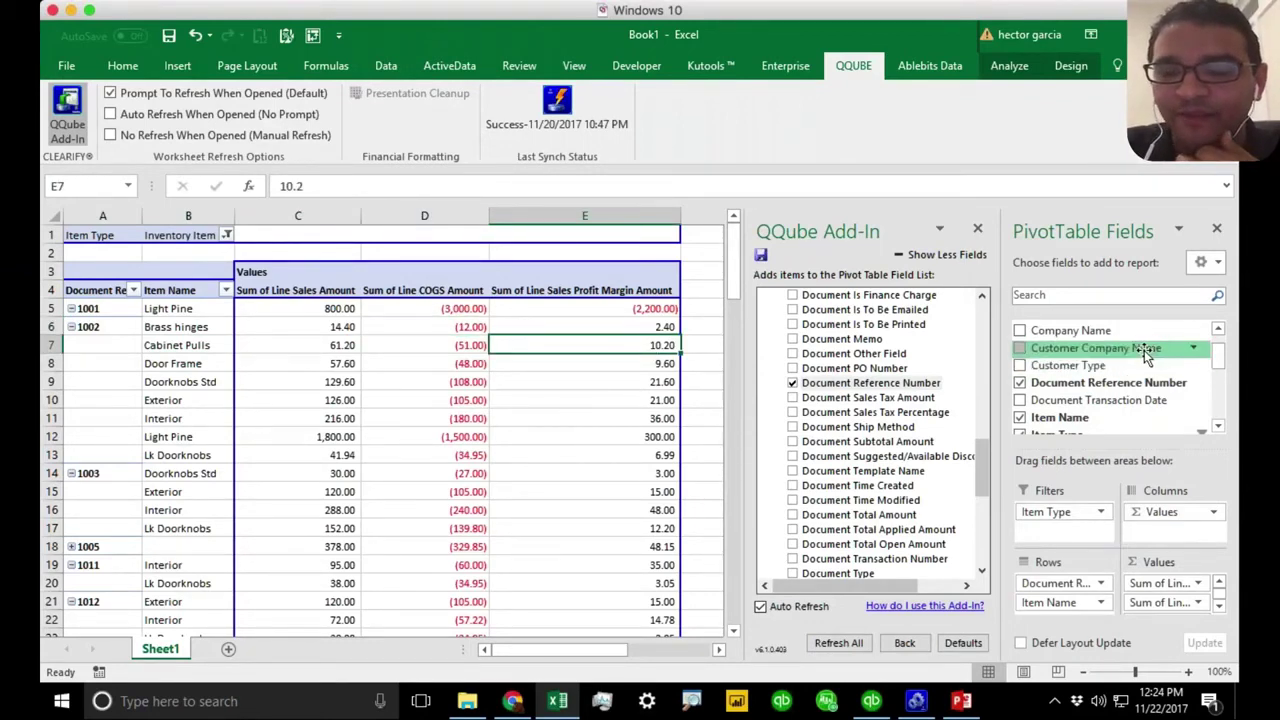
# Step: Try Customer Company Name as the outermost row field of the pivot table and remove it again
pyautogui.moveTo(1145, 355); pyautogui.dragTo(1084, 588)
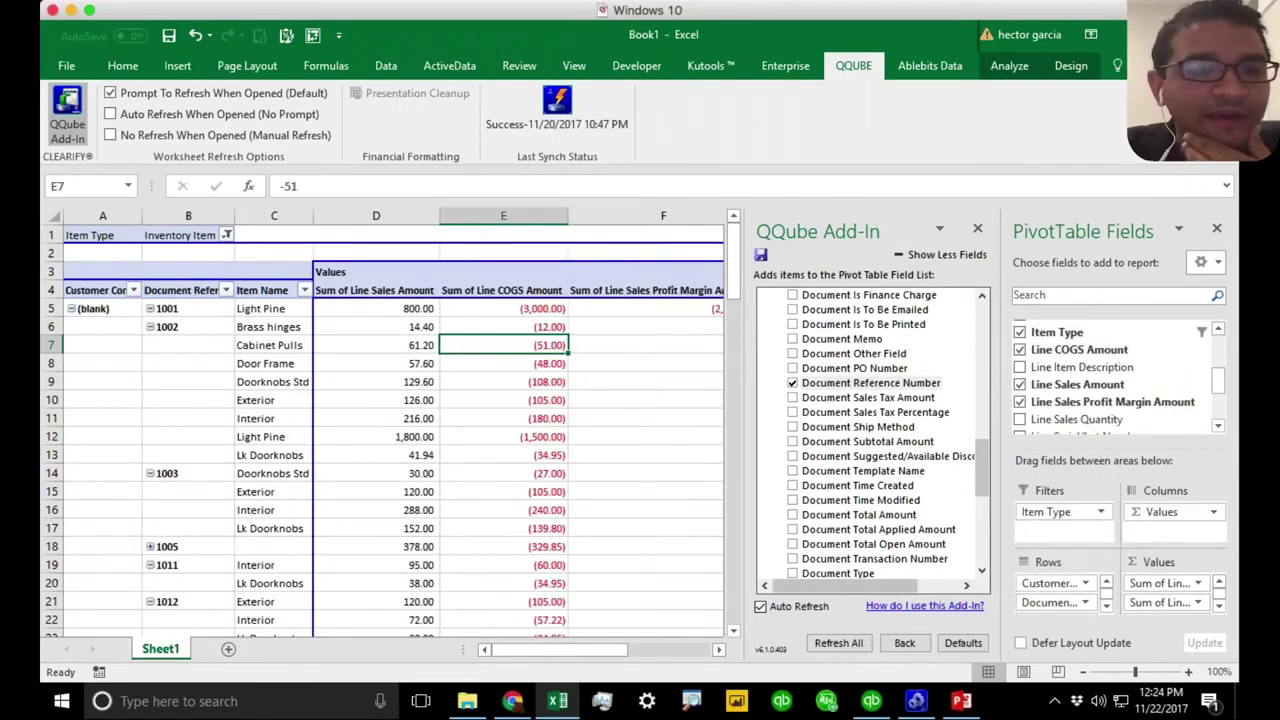
pyautogui.click(1086, 584)
pyautogui.click(1087, 585)
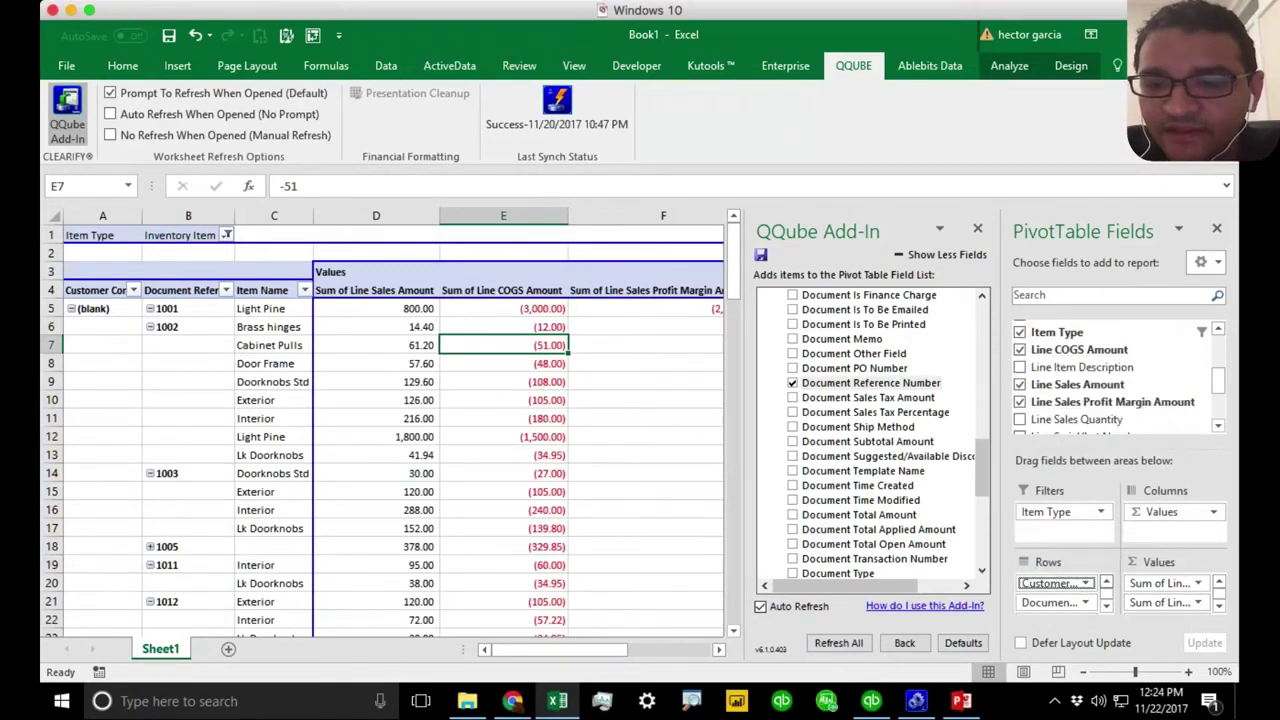
pyautogui.moveTo(1060, 584); pyautogui.dragTo(1200, 372)
pyautogui.scroll(5, 1218, 387)
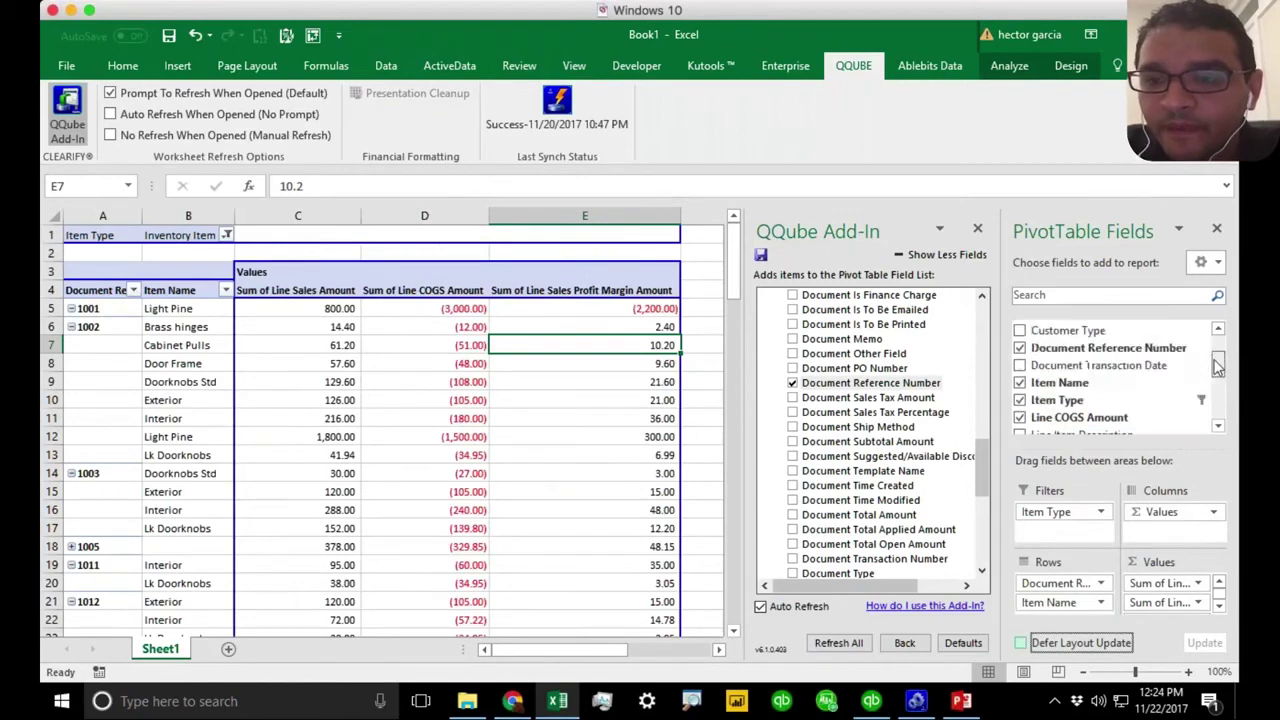
# Step: Try Customer Company Name in the rows above Document Reference Number and below Item Name, and take it out
pyautogui.moveTo(1100, 378); pyautogui.dragTo(1075, 580)
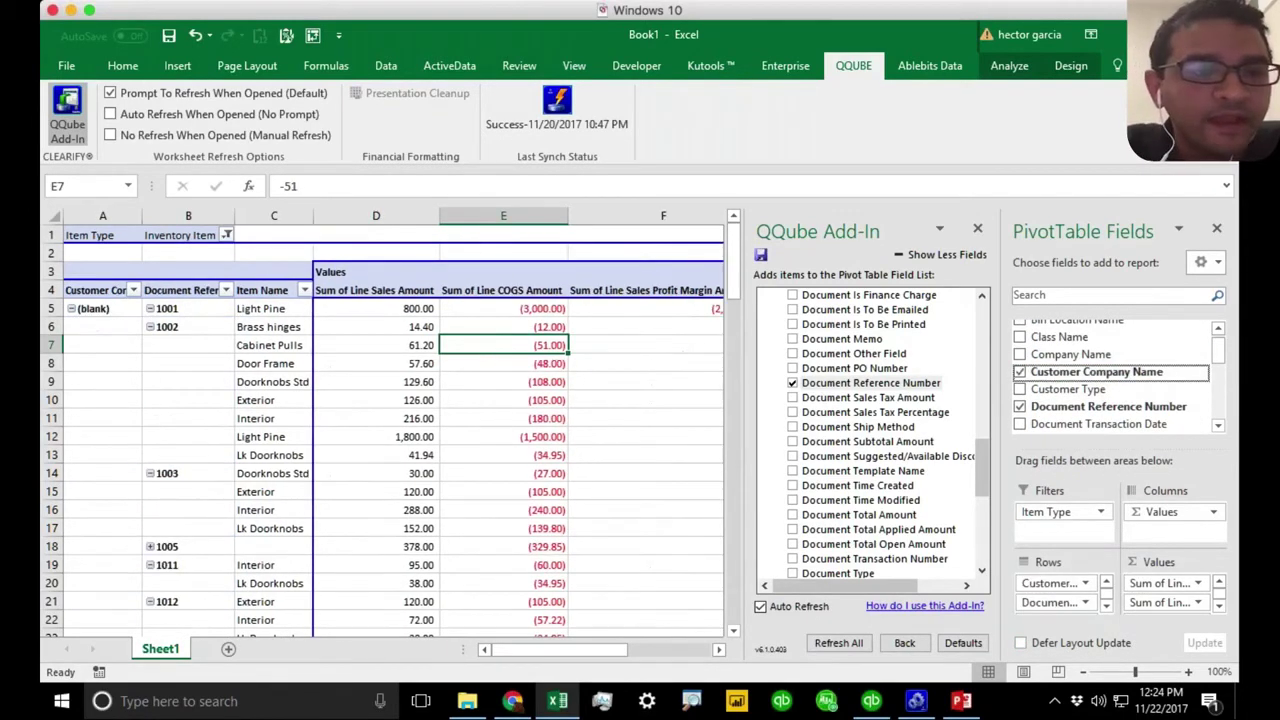
pyautogui.click(70, 308)
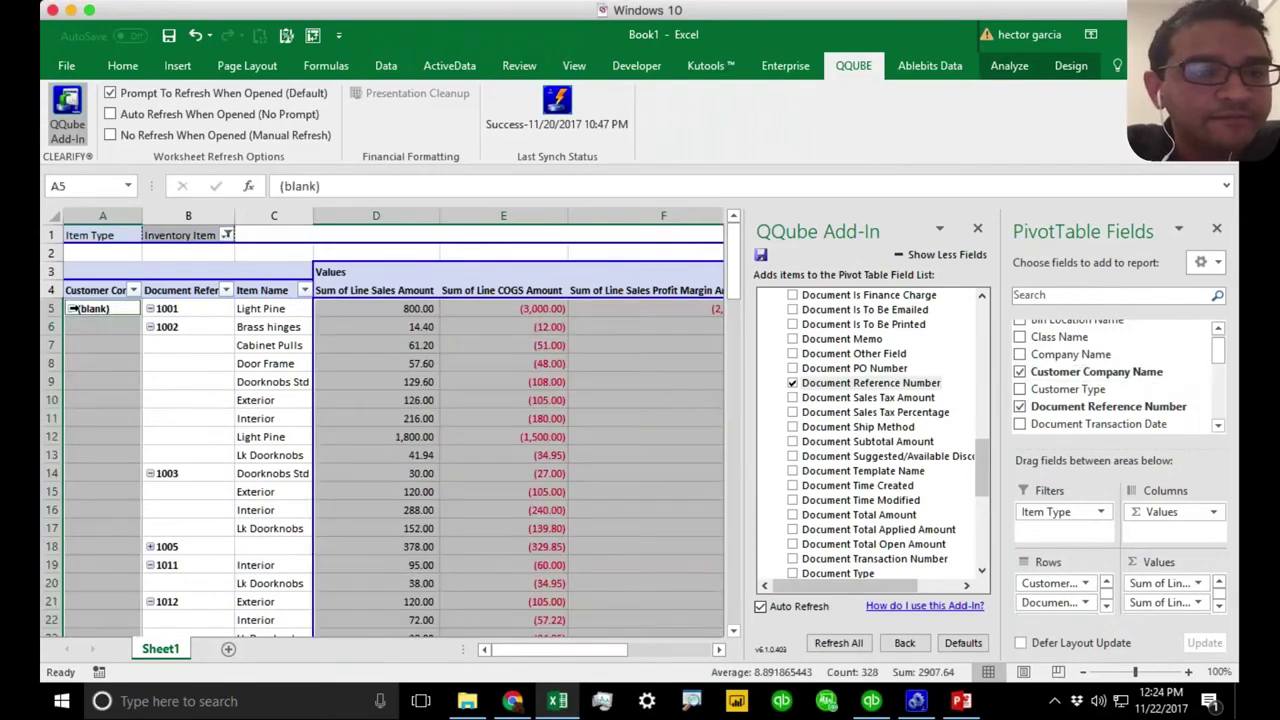
pyautogui.moveTo(734, 280); pyautogui.dragTo(749, 240)
pyautogui.moveTo(1066, 584); pyautogui.dragTo(1068, 615)
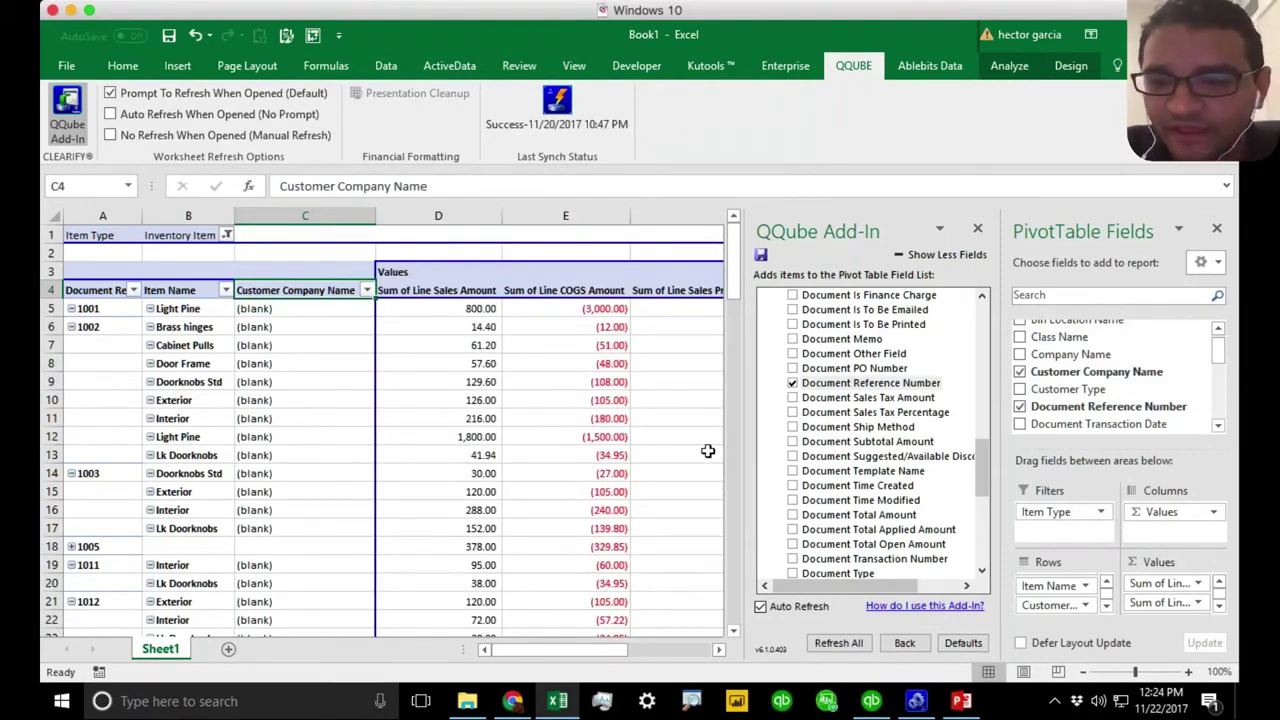
pyautogui.moveTo(1050, 604); pyautogui.dragTo(1118, 428)
# Step: Try Company Name as the pivot table's outermost row field and remove it again
pyautogui.moveTo(1218, 400); pyautogui.dragTo(1220, 357)
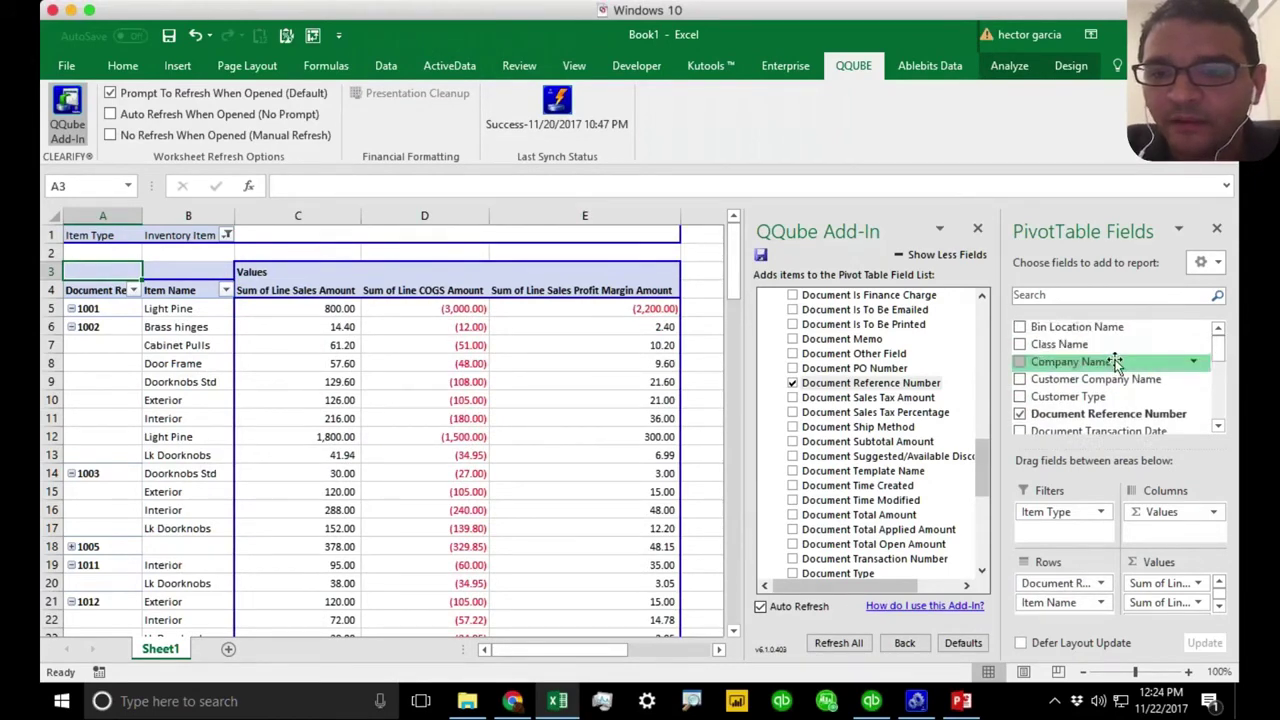
pyautogui.moveTo(1115, 362); pyautogui.dragTo(1077, 584)
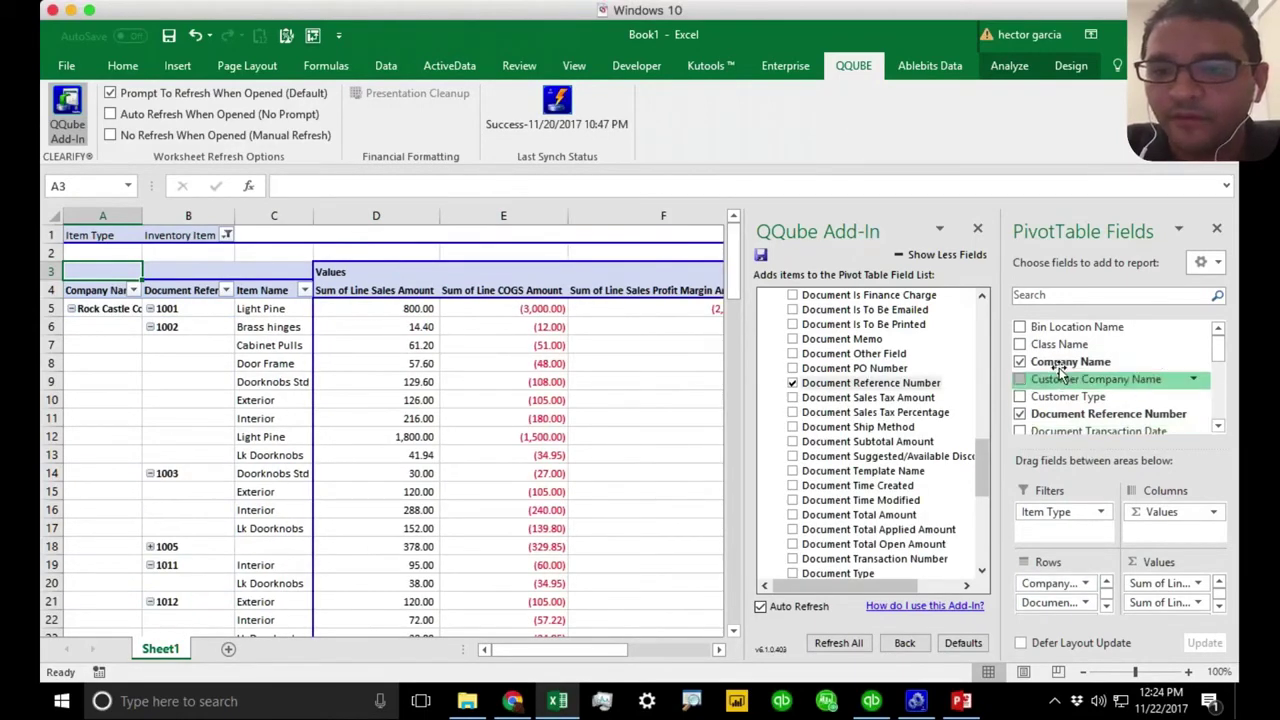
pyautogui.click(1019, 361)
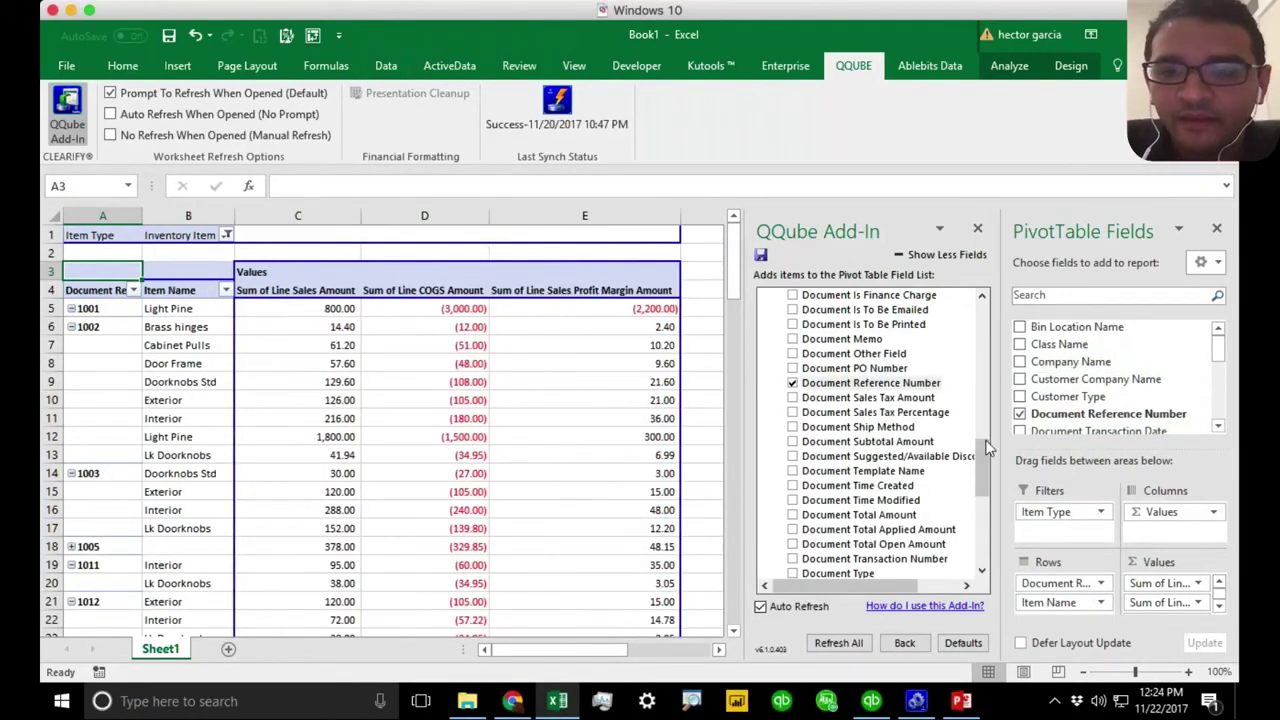
# Step: Add Customer Name from the Customer fields to the pivot field list and make it the outermost row field
pyautogui.moveTo(988, 449); pyautogui.dragTo(988, 380)
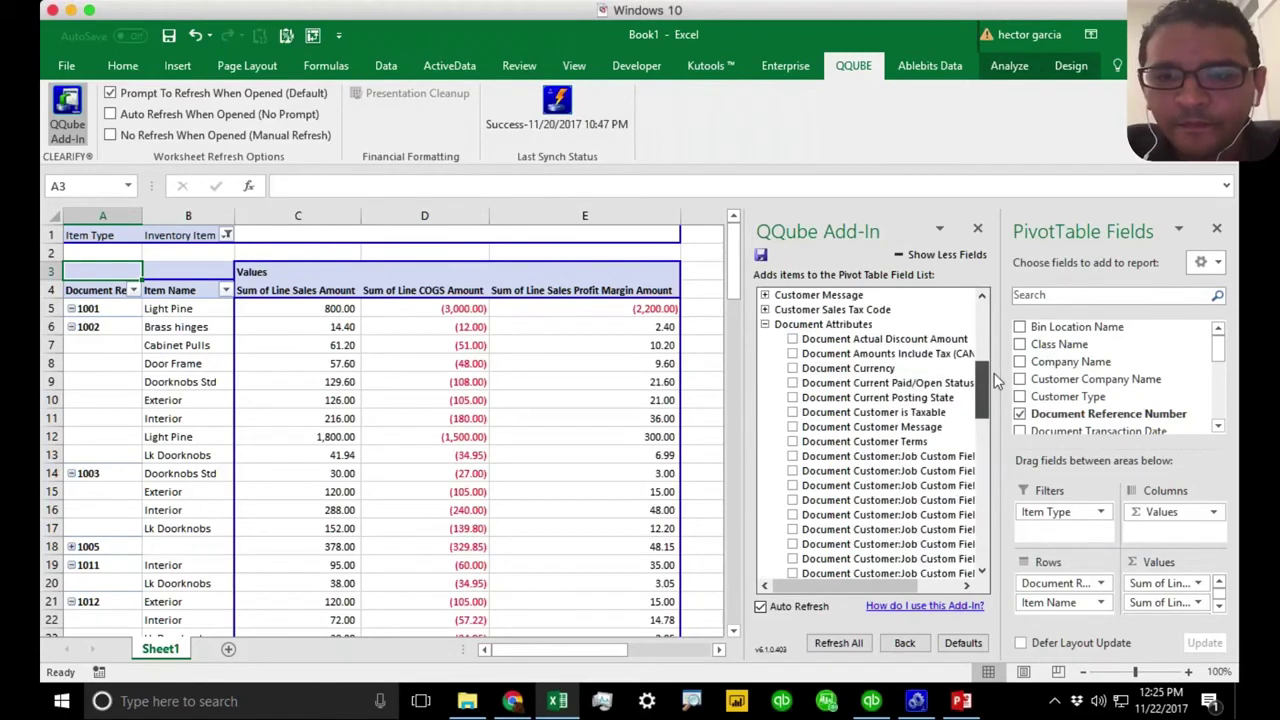
pyautogui.click(766, 325)
pyautogui.moveTo(980, 458); pyautogui.dragTo(980, 344)
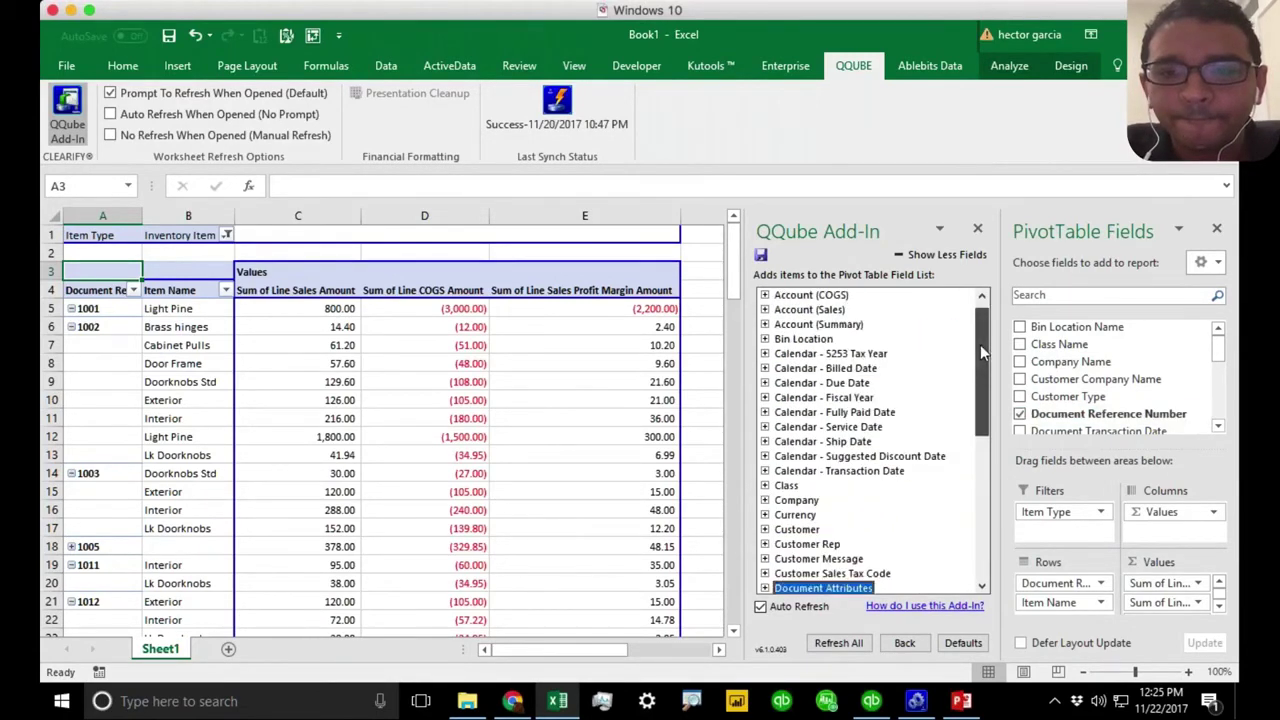
pyautogui.click(766, 530)
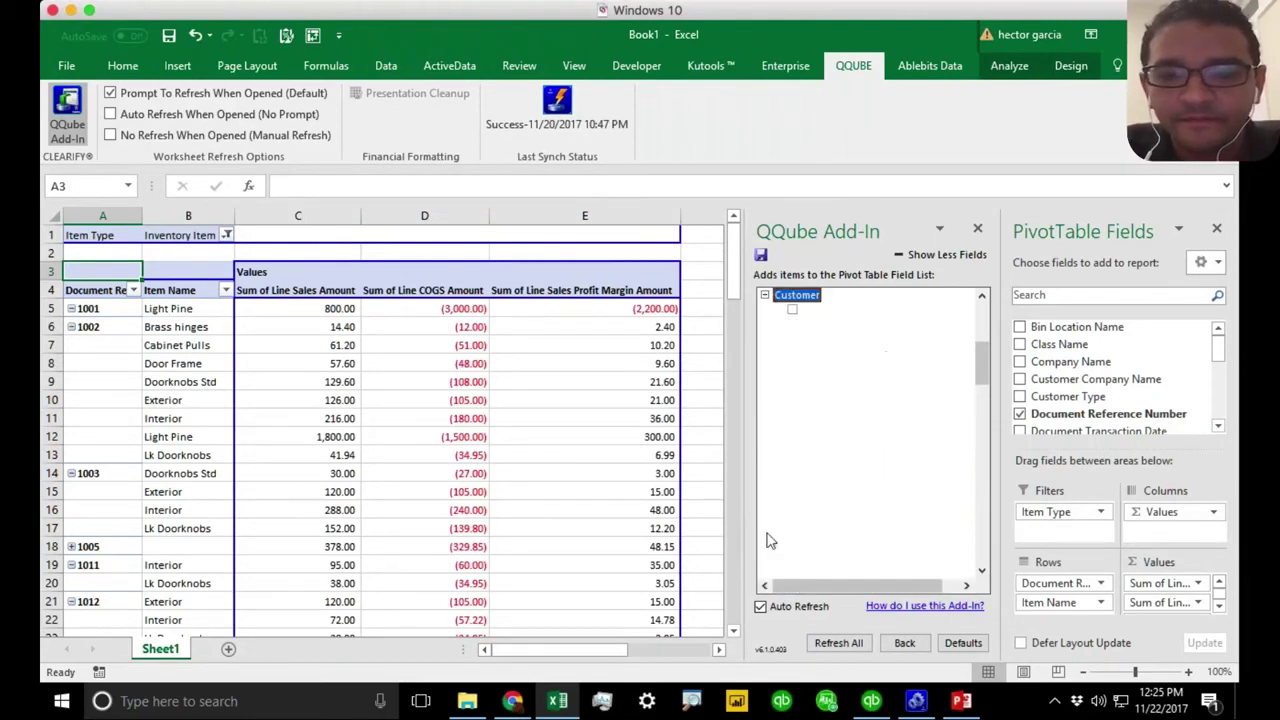
pyautogui.moveTo(981, 366); pyautogui.dragTo(984, 418)
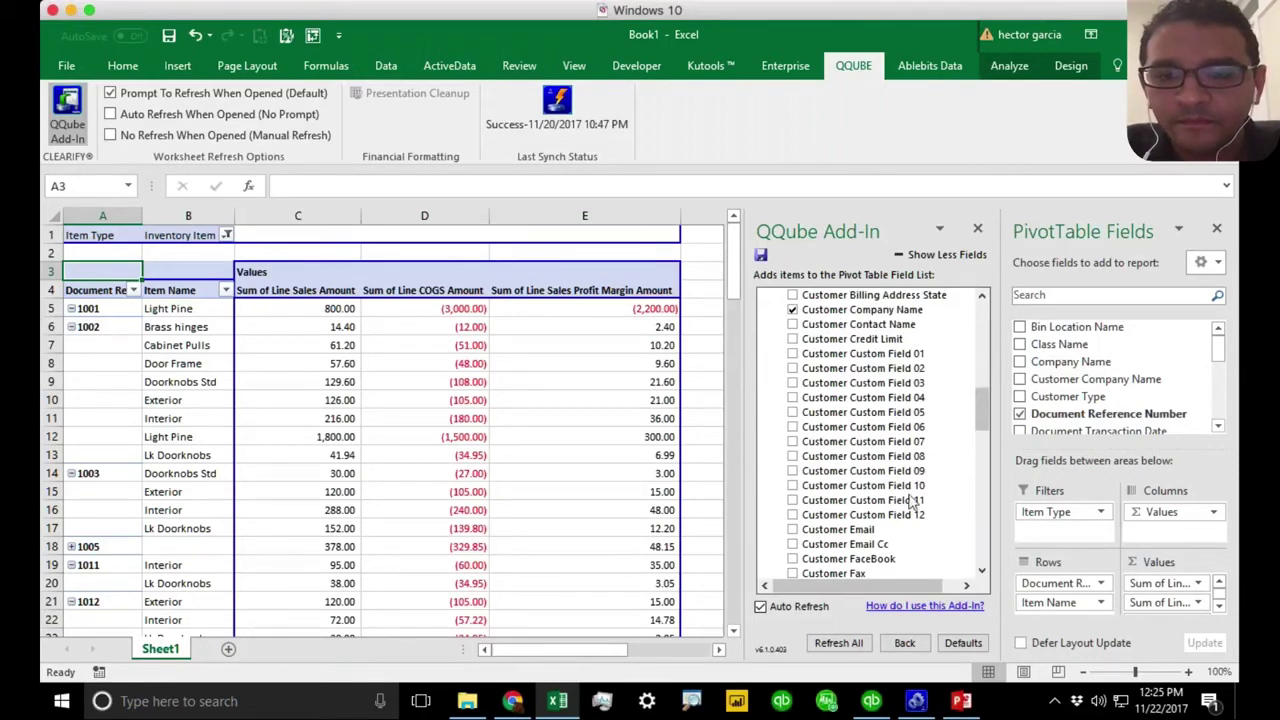
pyautogui.moveTo(983, 426); pyautogui.dragTo(983, 453)
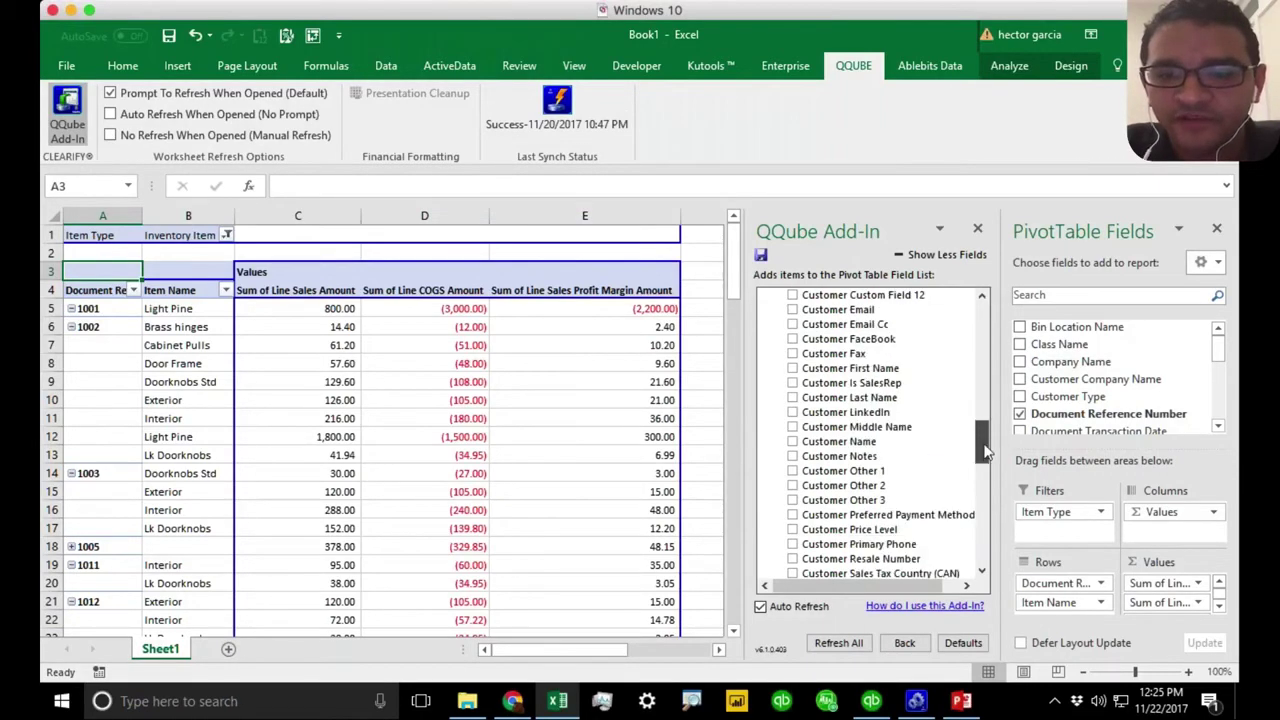
pyautogui.click(839, 445)
pyautogui.click(793, 442)
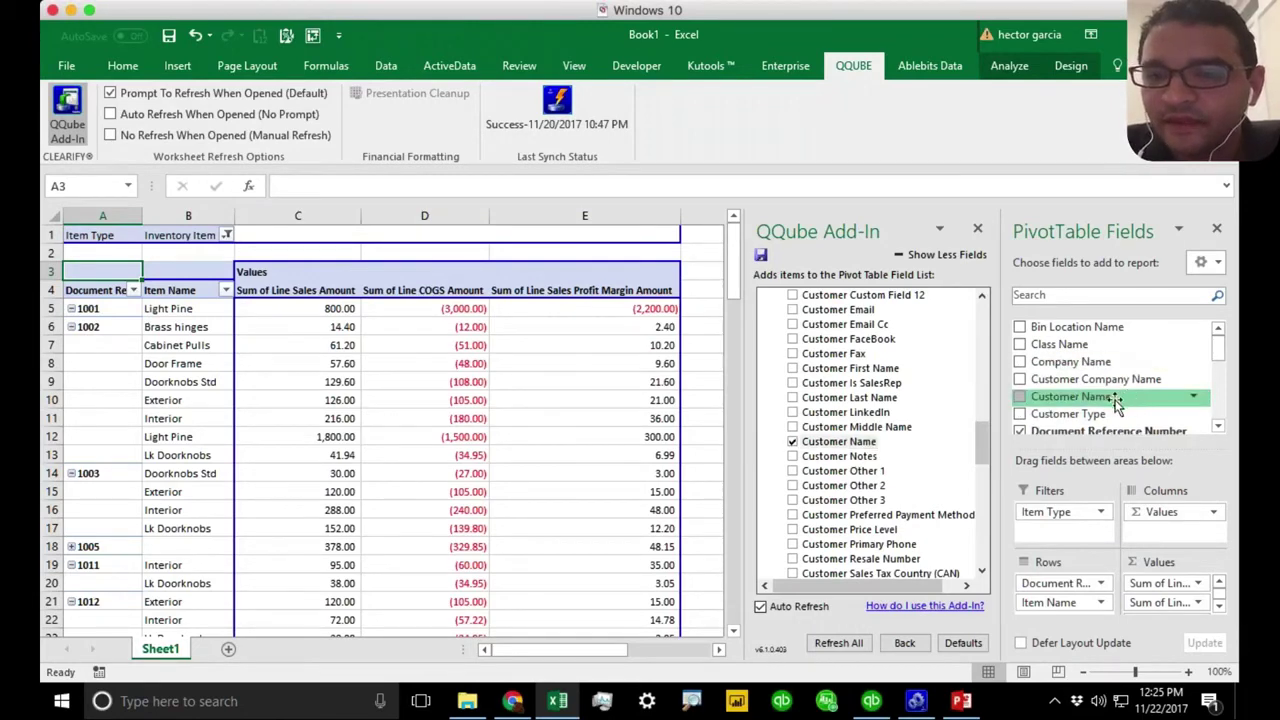
pyautogui.moveTo(1115, 398); pyautogui.dragTo(1092, 585)
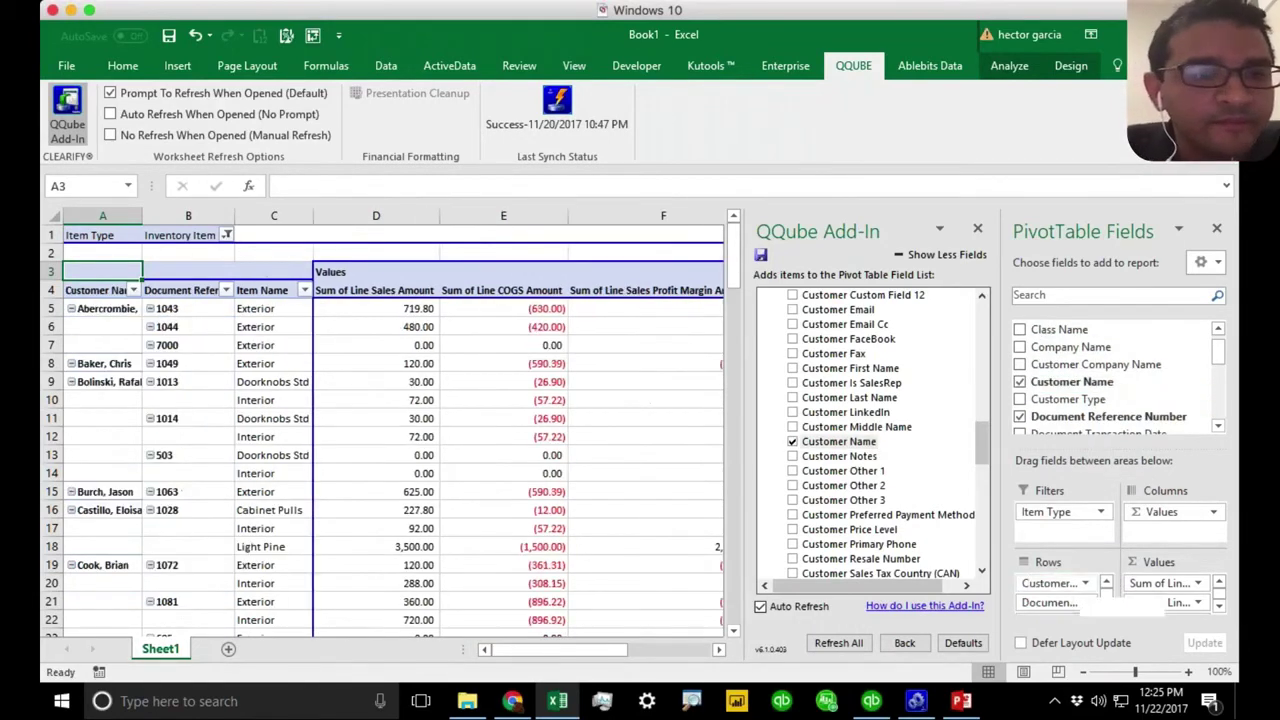
# Step: Check the first customer's document number, item name, sales amount, COGS amount and profit margin amount
pyautogui.click(118, 309)
pyautogui.click(191, 301)
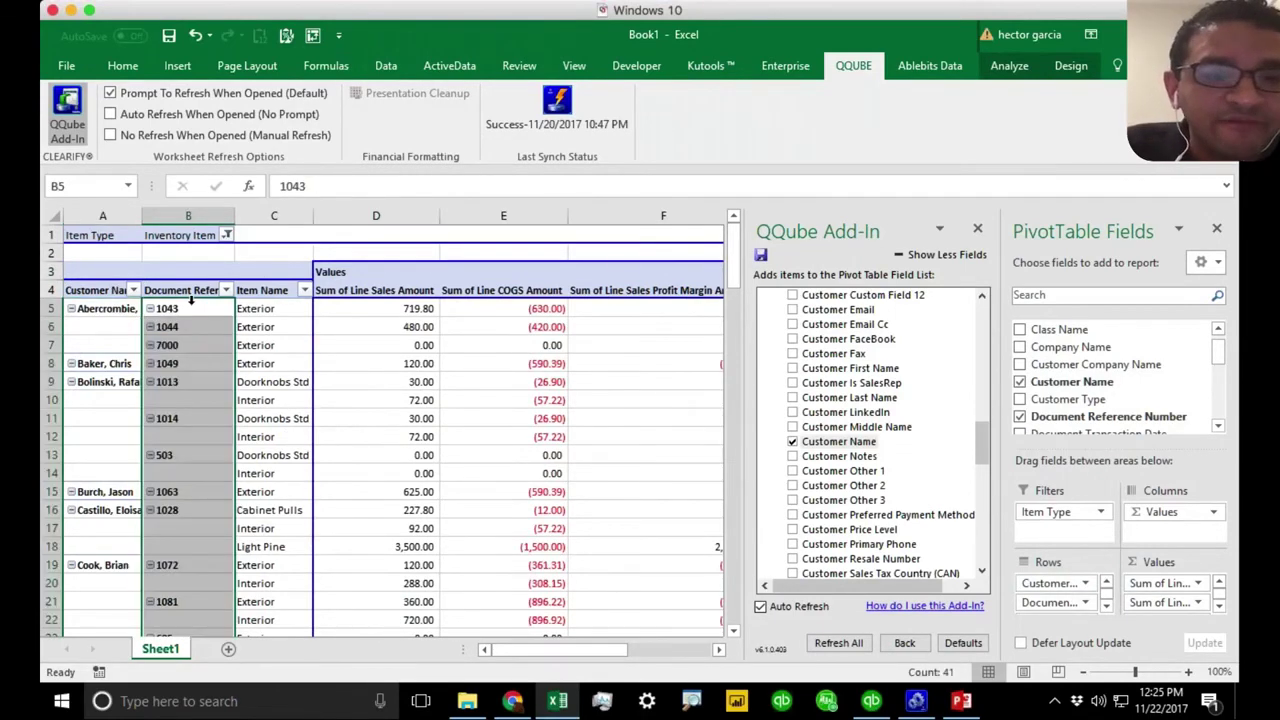
pyautogui.click(277, 303)
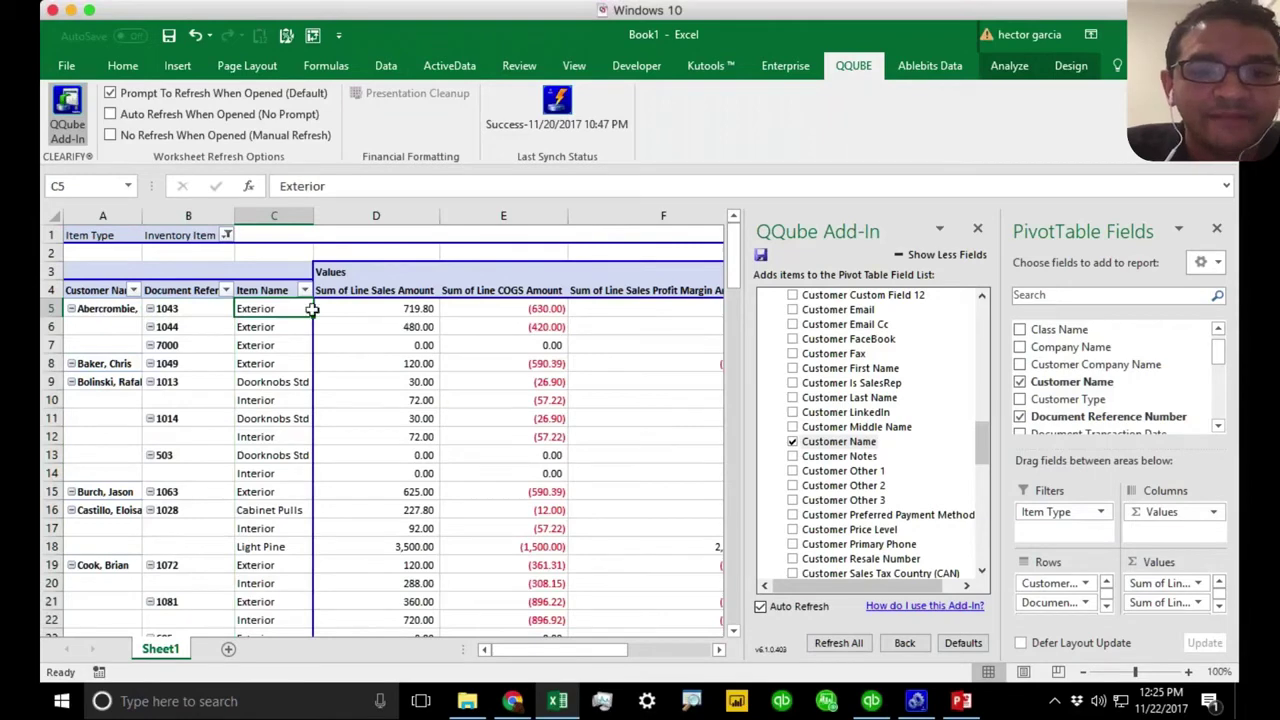
pyautogui.click(396, 308)
pyautogui.click(508, 308)
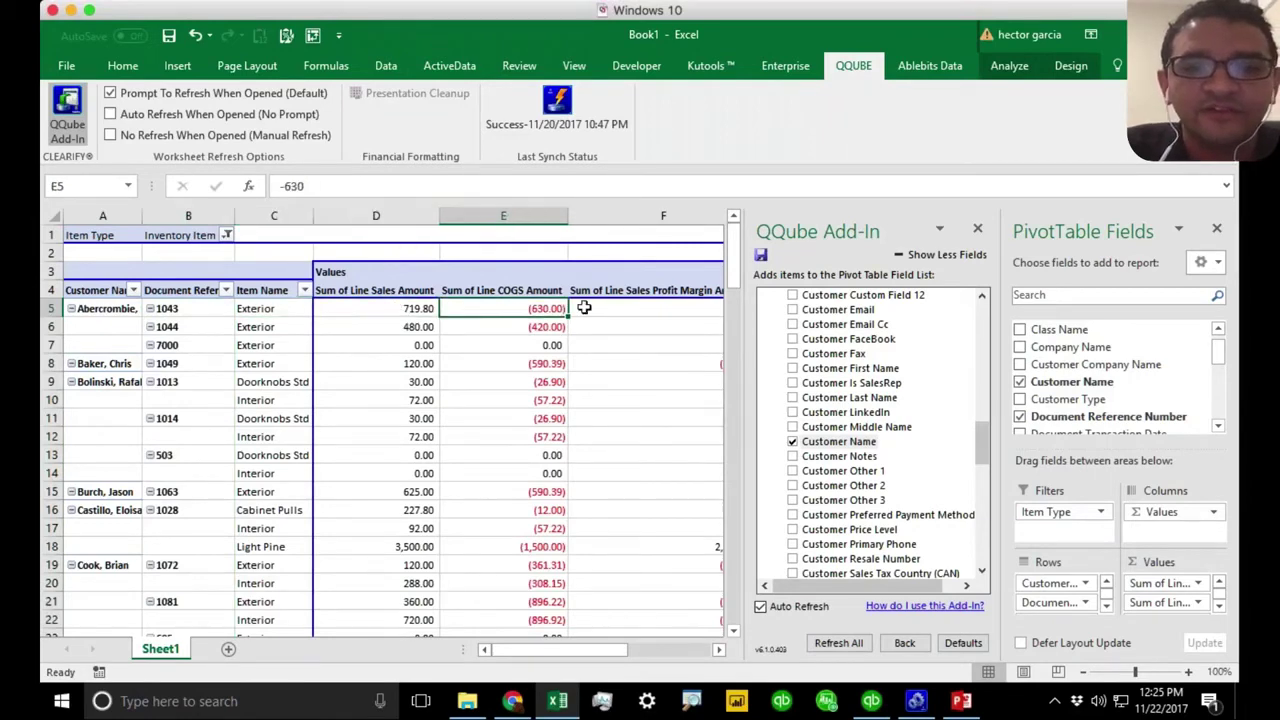
pyautogui.click(600, 308)
pyautogui.moveTo(587, 651); pyautogui.dragTo(505, 655)
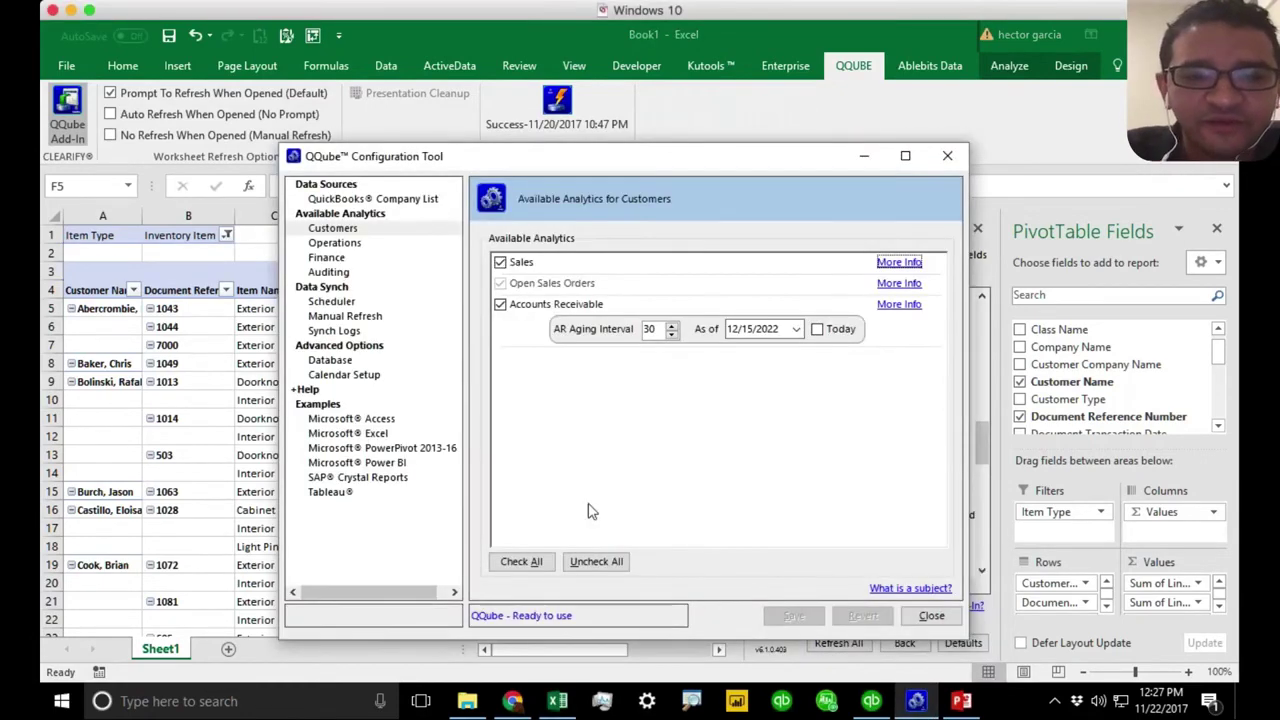
# Step: Review the QuickBooks Company List and Manual Refresh settings in the QQube Configuration Tool, and minimize it
pyautogui.click(385, 201)
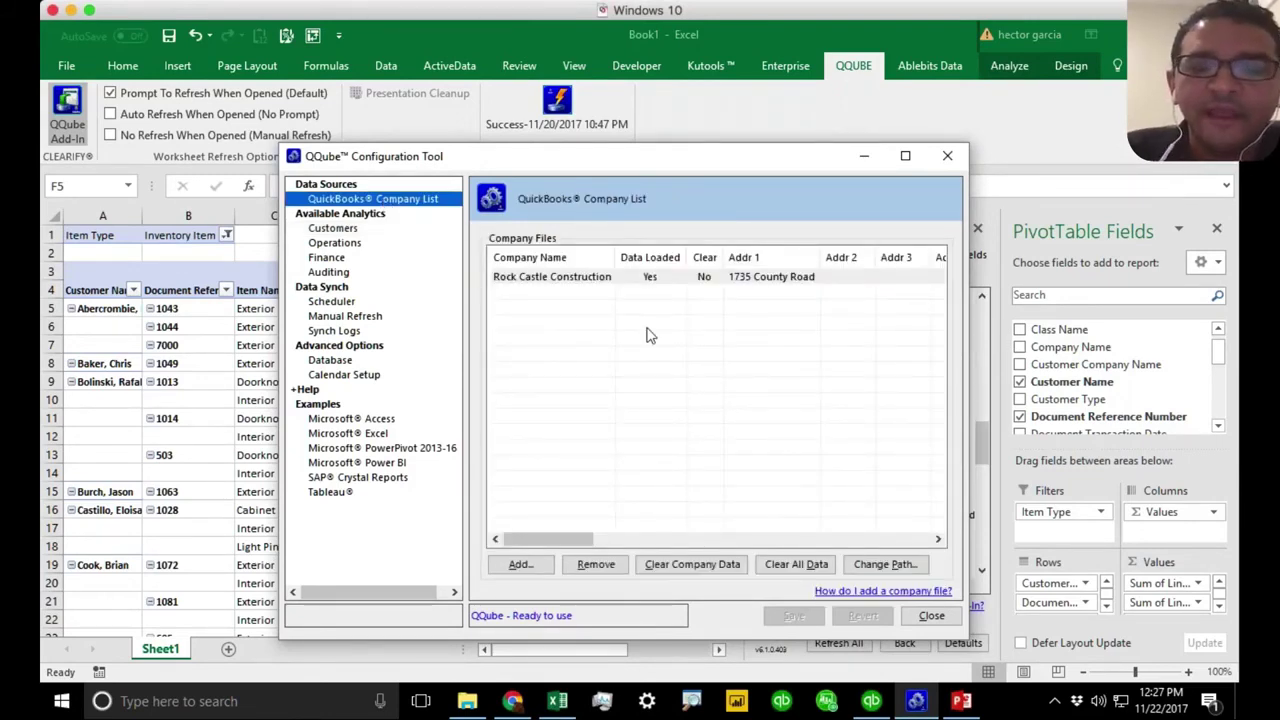
pyautogui.click(405, 316)
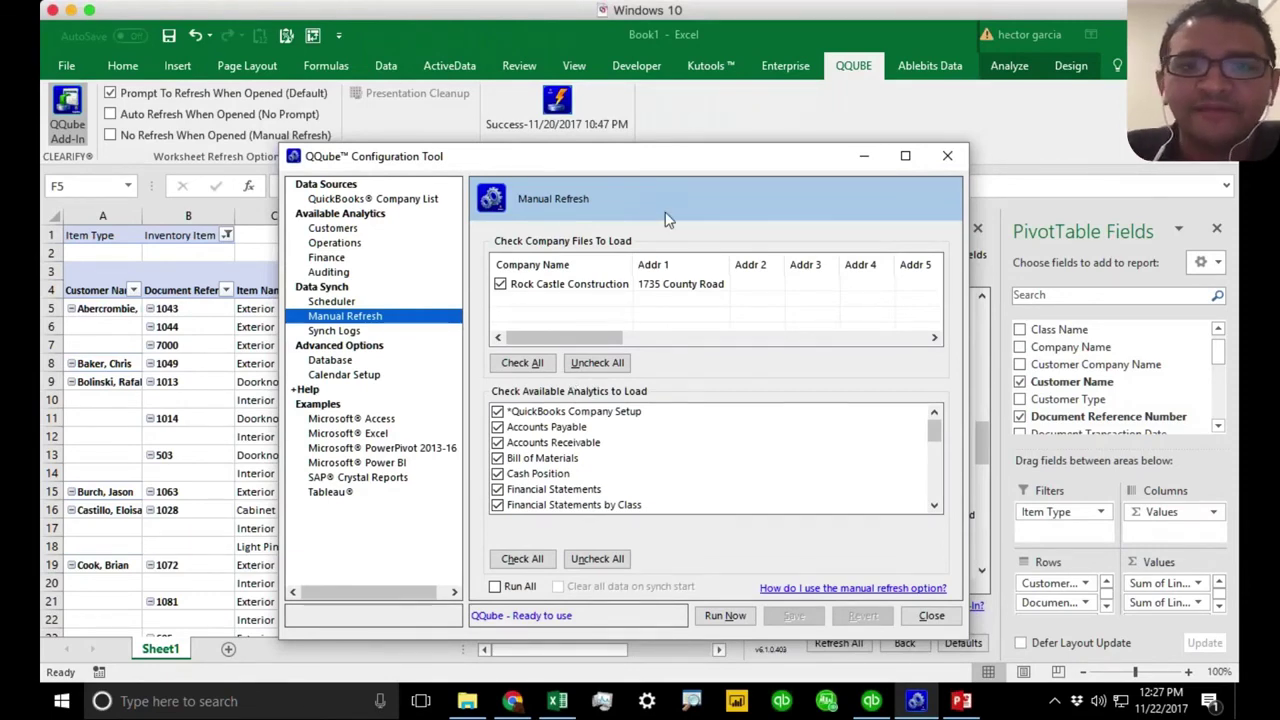
pyautogui.click(864, 156)
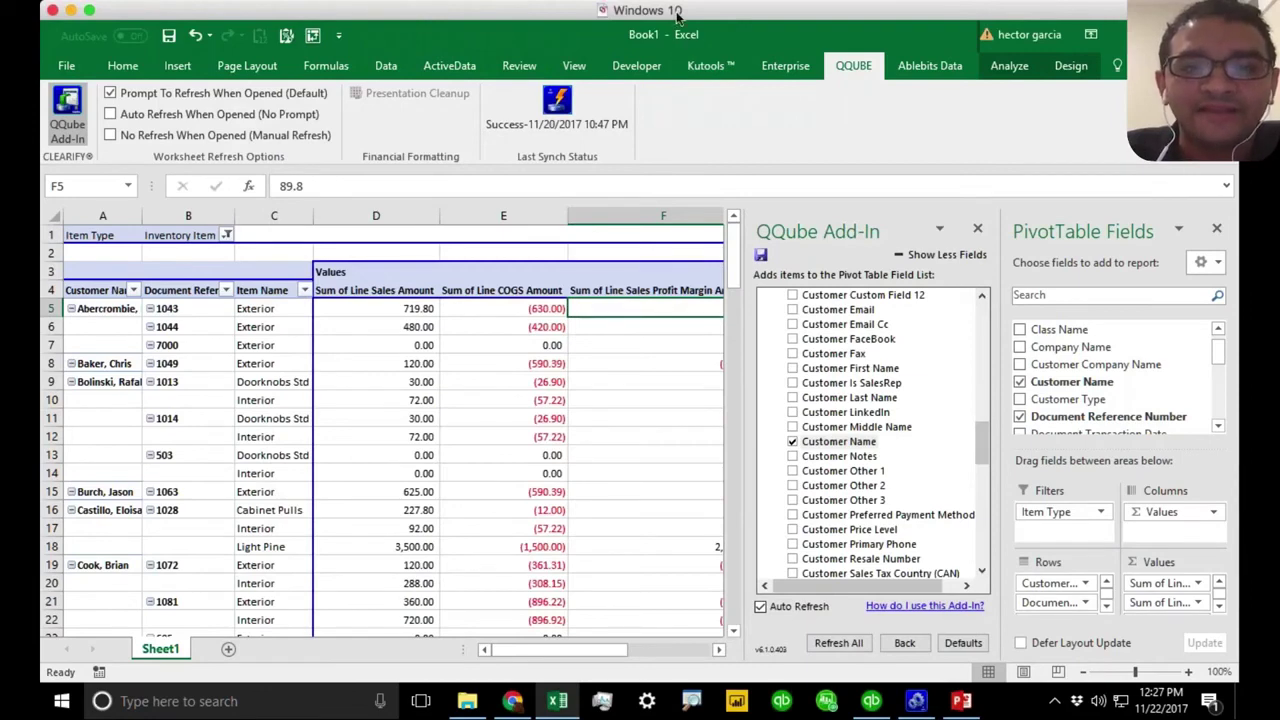
# Step: Check the last synch status and the option to run a manual refresh for Rock Castle Construction immediately
pyautogui.click(592, 124)
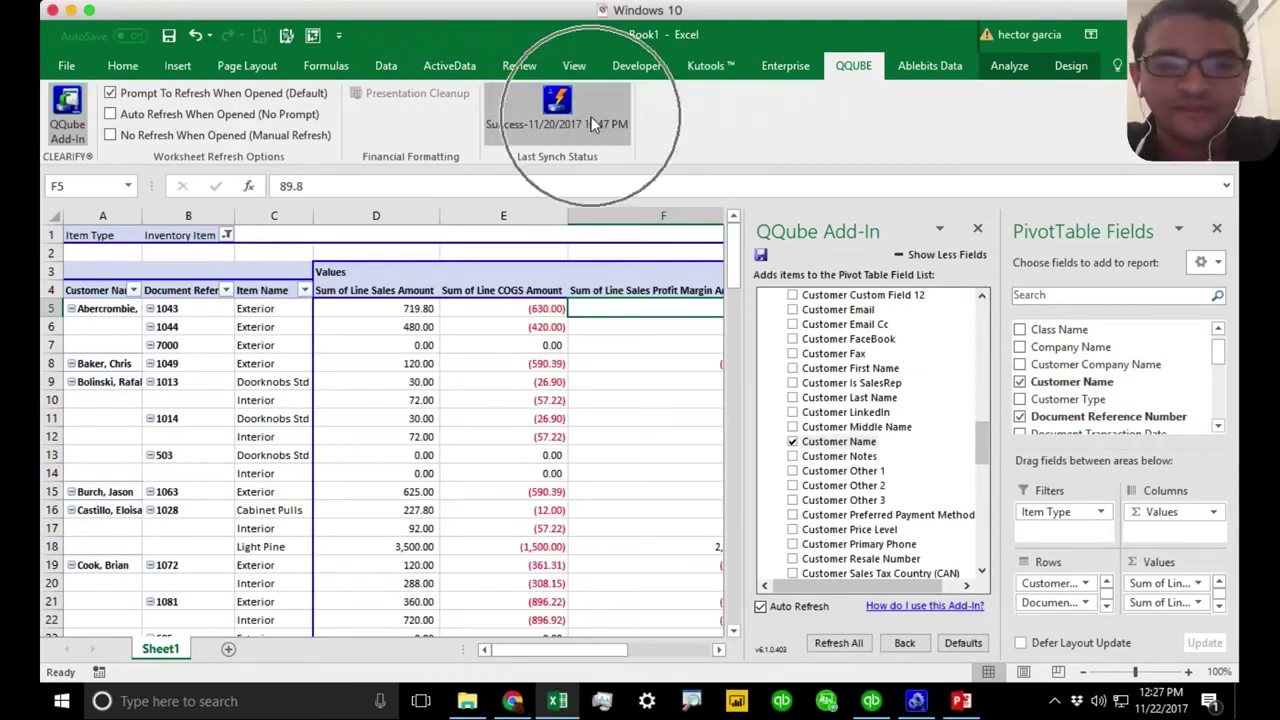
pyautogui.click(592, 124)
pyautogui.click(592, 124)
pyautogui.click(592, 124)
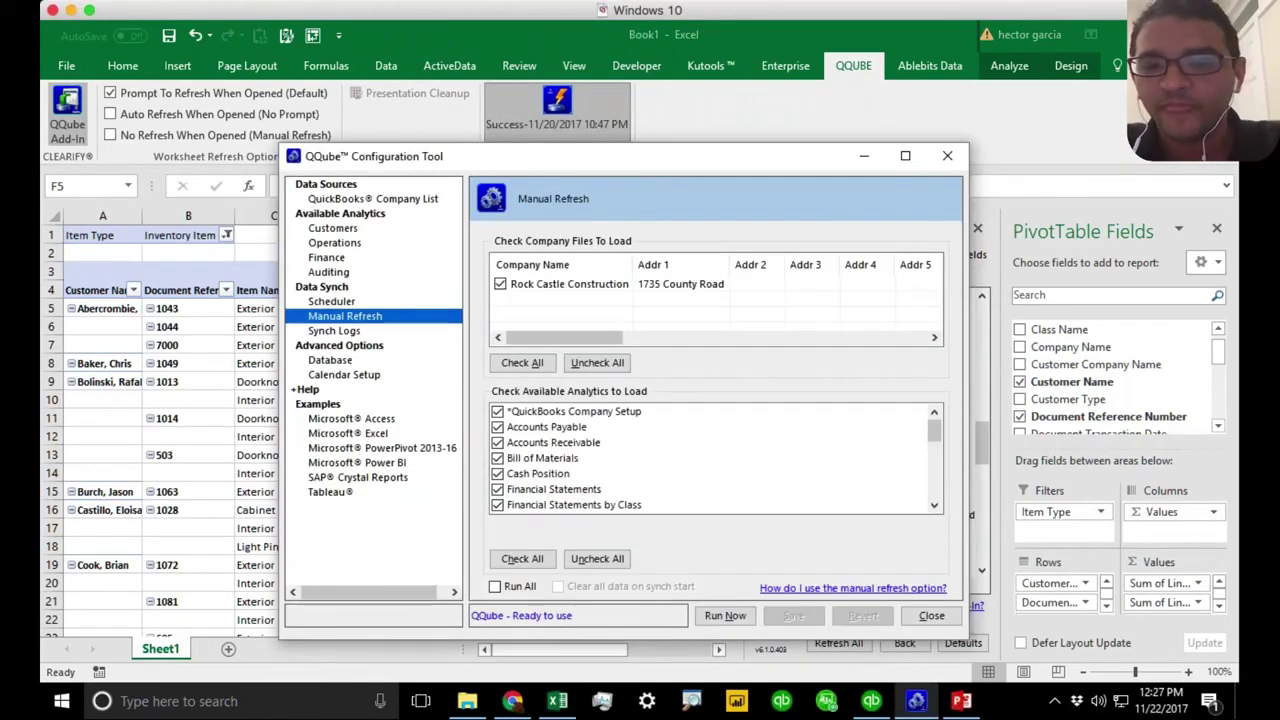
pyautogui.click(728, 614)
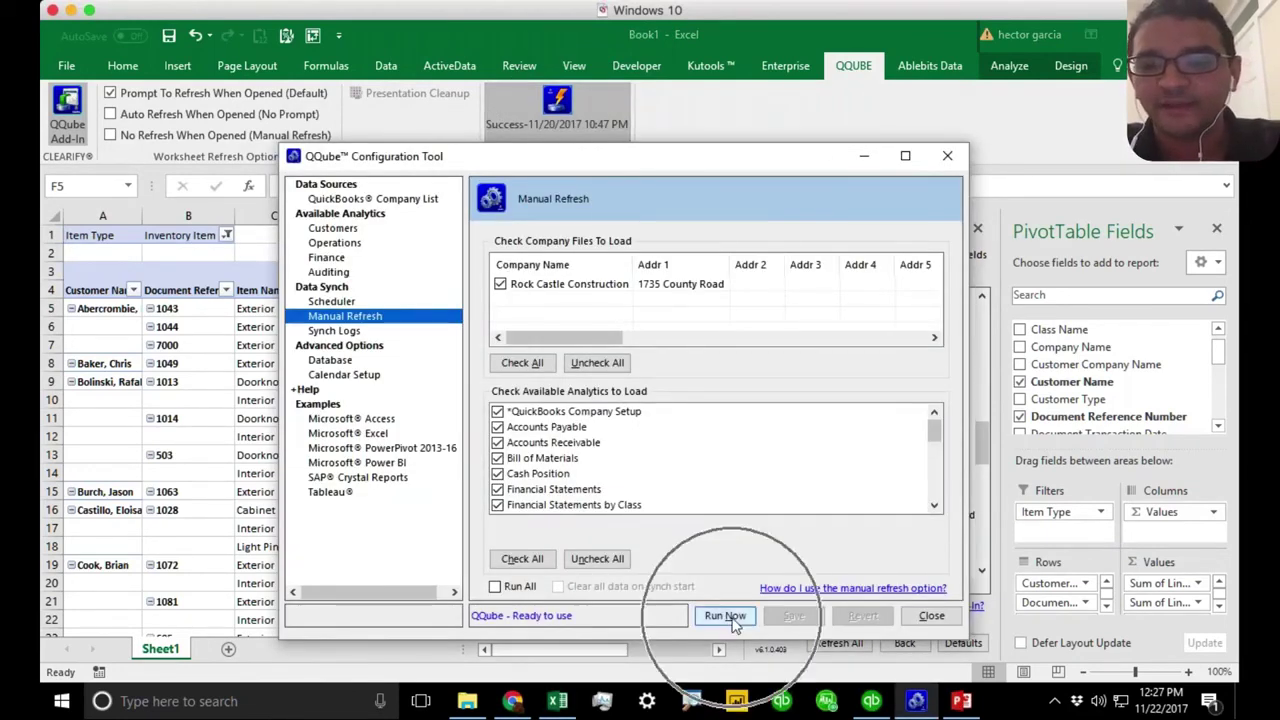
# Step: Close the QQube Configuration Tool and set the worksheet to auto refresh when opened with no prompt
pyautogui.click(948, 156)
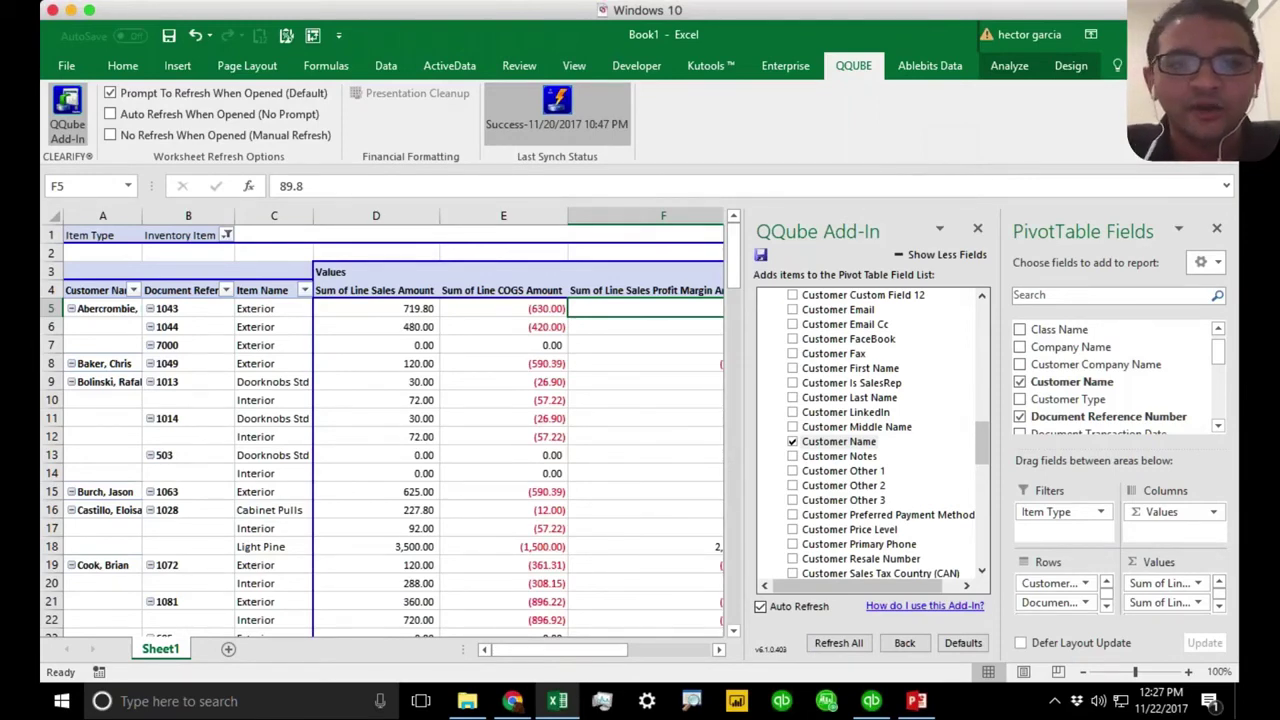
pyautogui.click(212, 117)
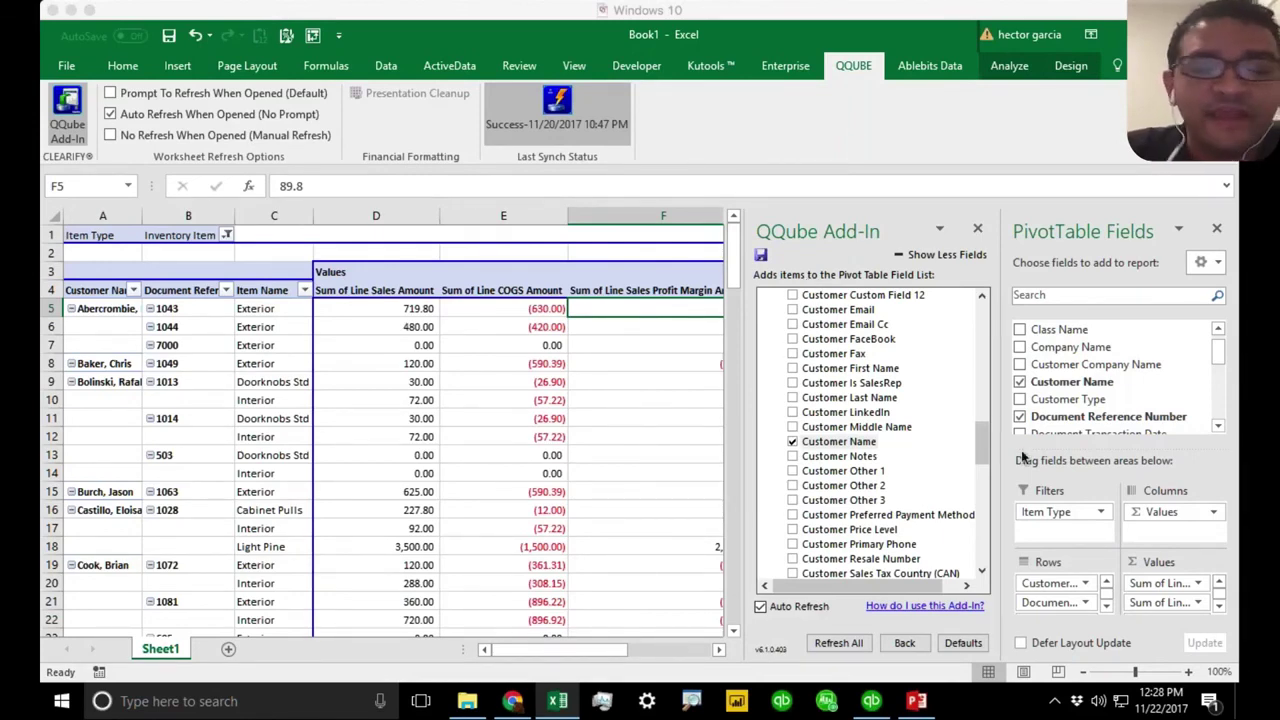
# Step: Examine the Calendar - Transaction Date fields in the add-in's list and collapse the Transaction Date and Customer groups
pyautogui.moveTo(986, 448); pyautogui.dragTo(984, 320)
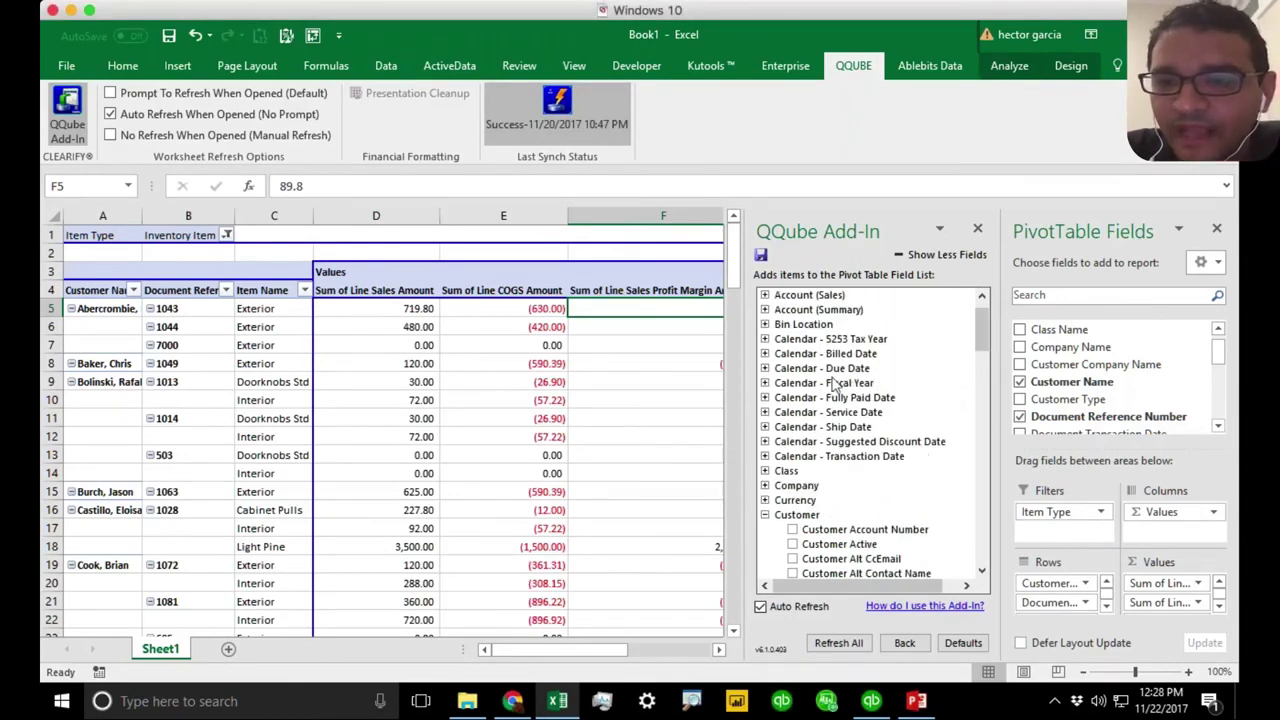
pyautogui.doubleClick(778, 456)
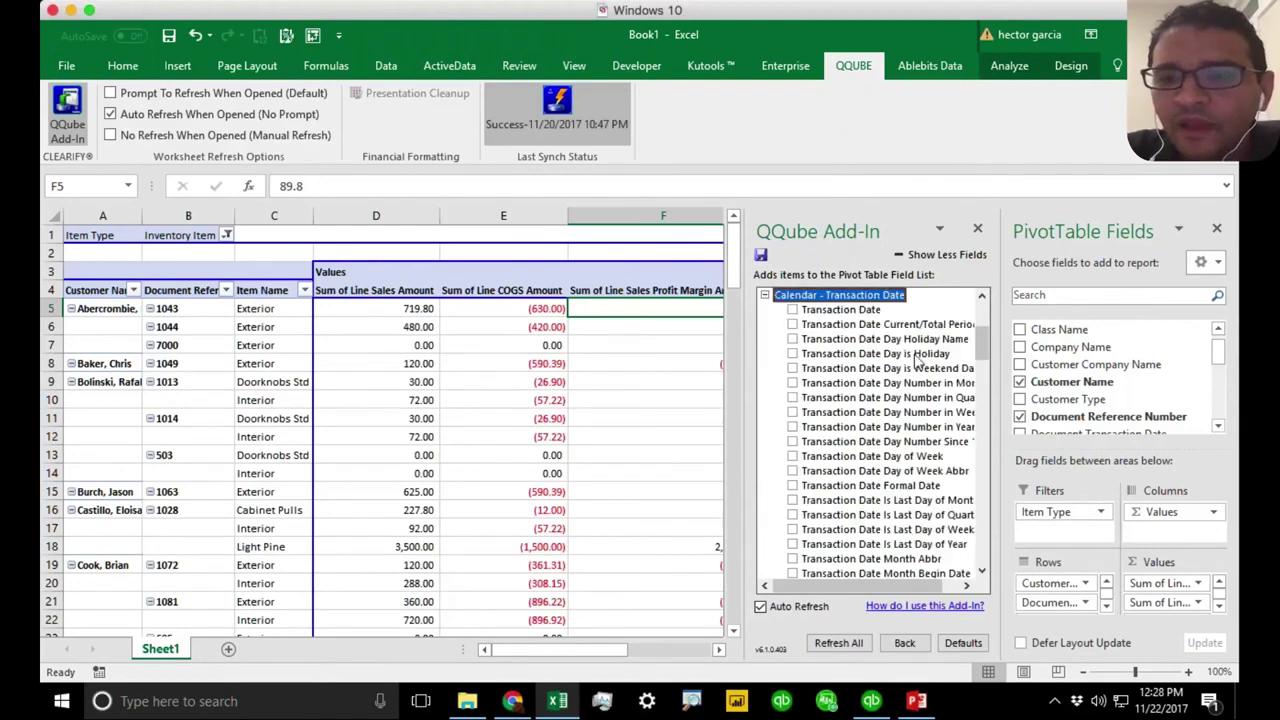
pyautogui.click(845, 311)
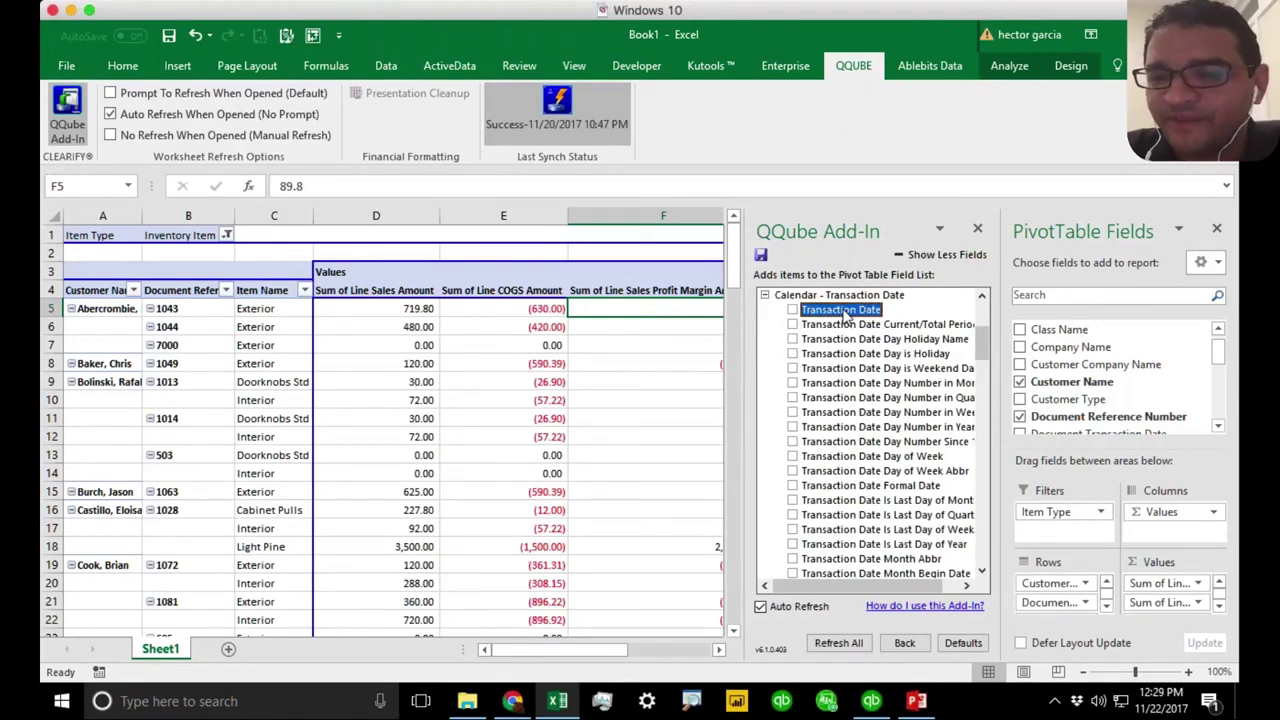
pyautogui.click(764, 295)
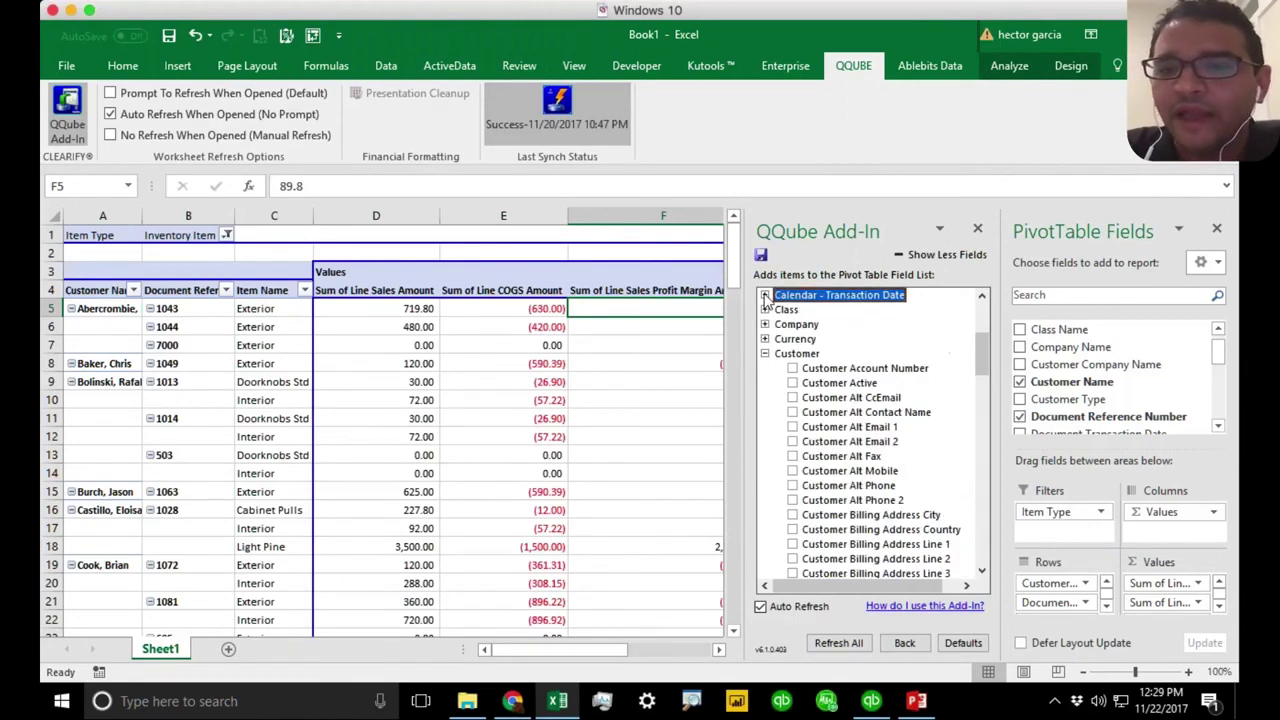
pyautogui.click(764, 295)
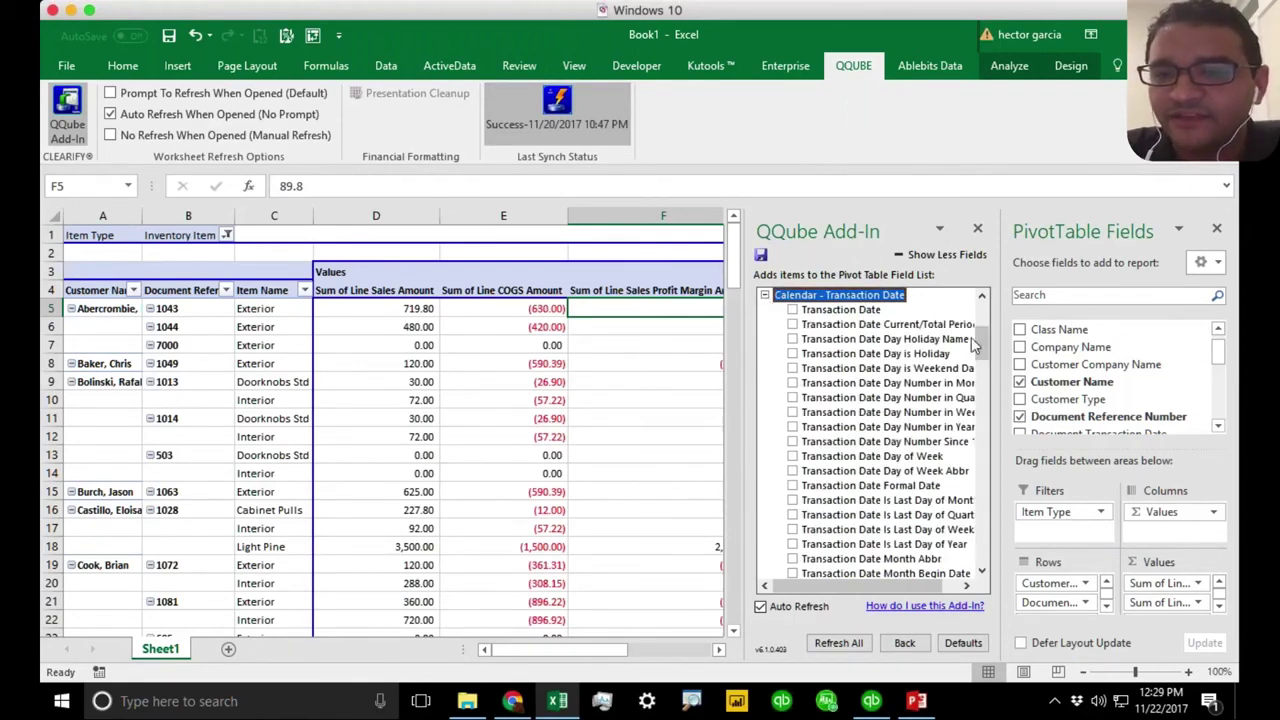
pyautogui.click(764, 295)
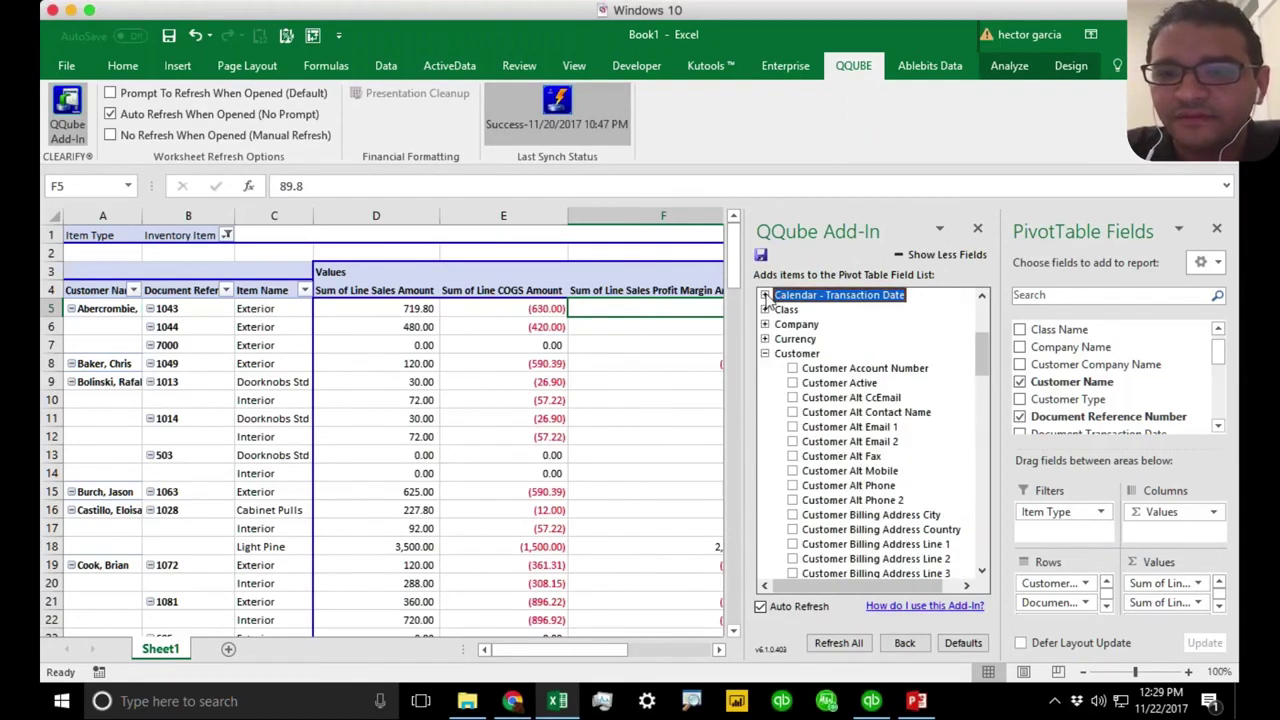
pyautogui.click(765, 354)
pyautogui.click(983, 296)
pyautogui.scroll(2, 840, 403)
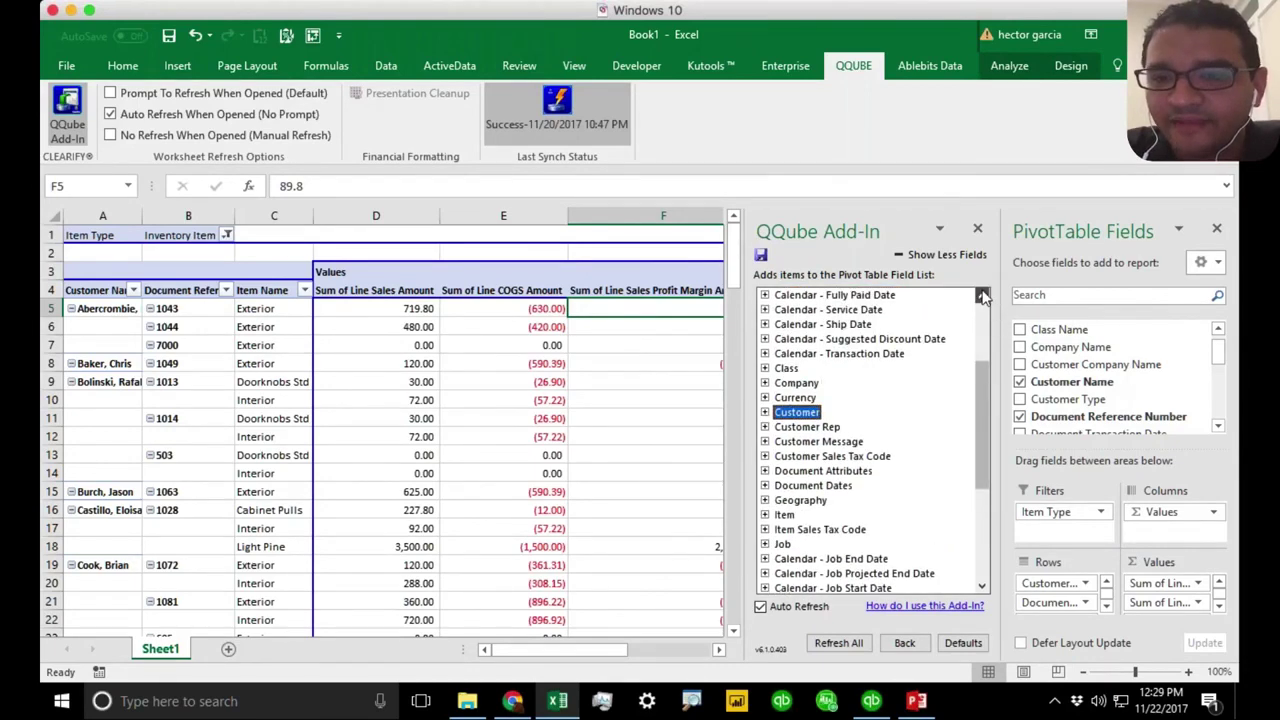
# Step: Expand the Calendar - Transaction Date fields and add Transaction Date Year Number as a pivot table report filter
pyautogui.click(840, 398)
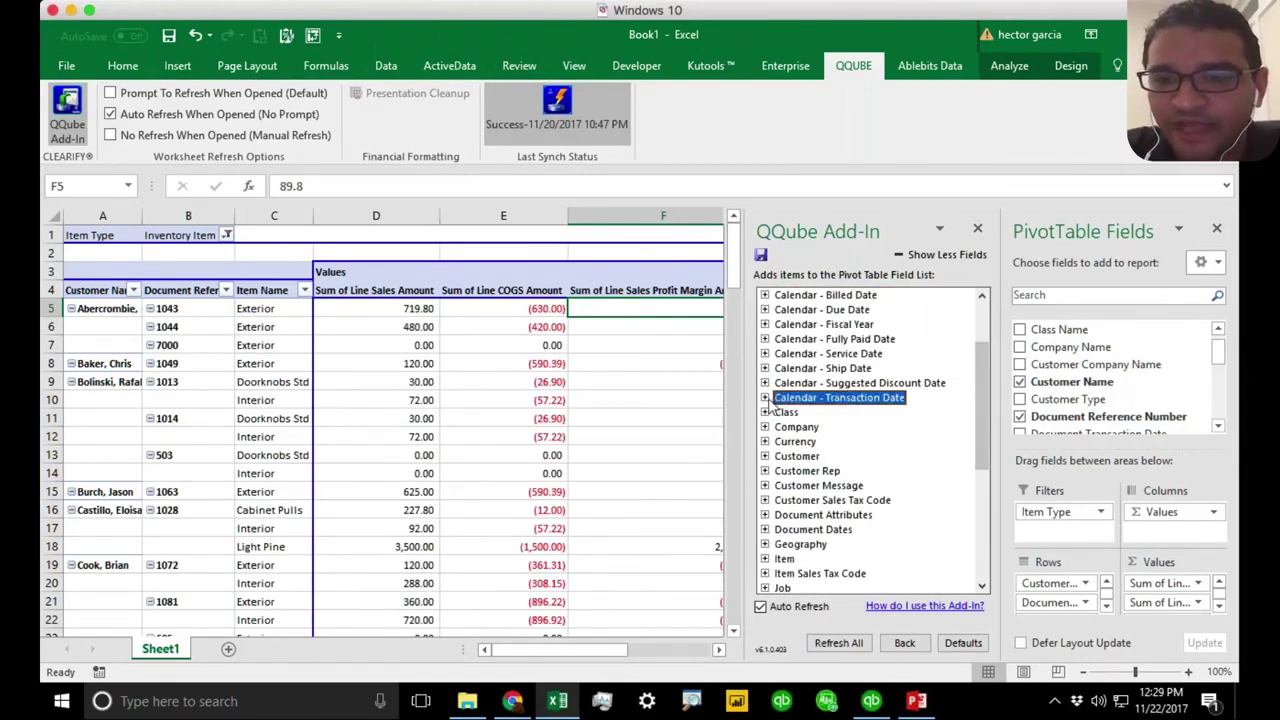
pyautogui.click(765, 398)
pyautogui.scroll(-6, 987, 443)
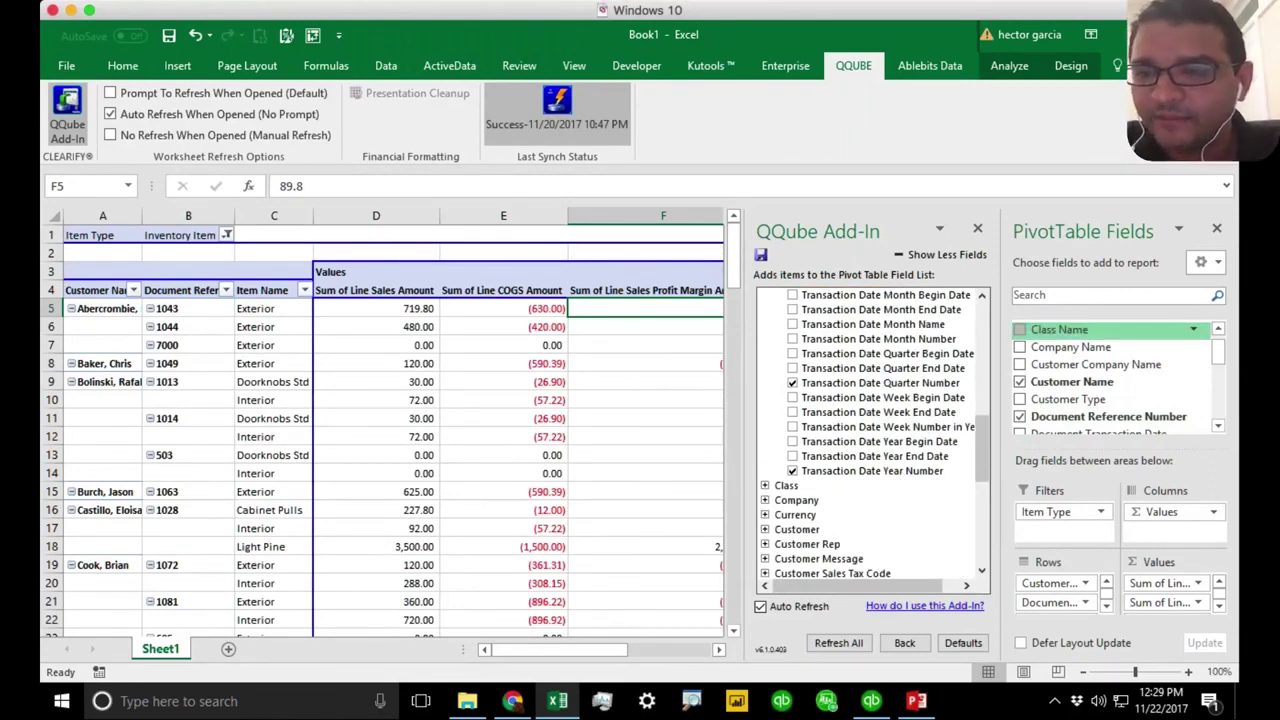
pyautogui.scroll(-6, 1110, 376)
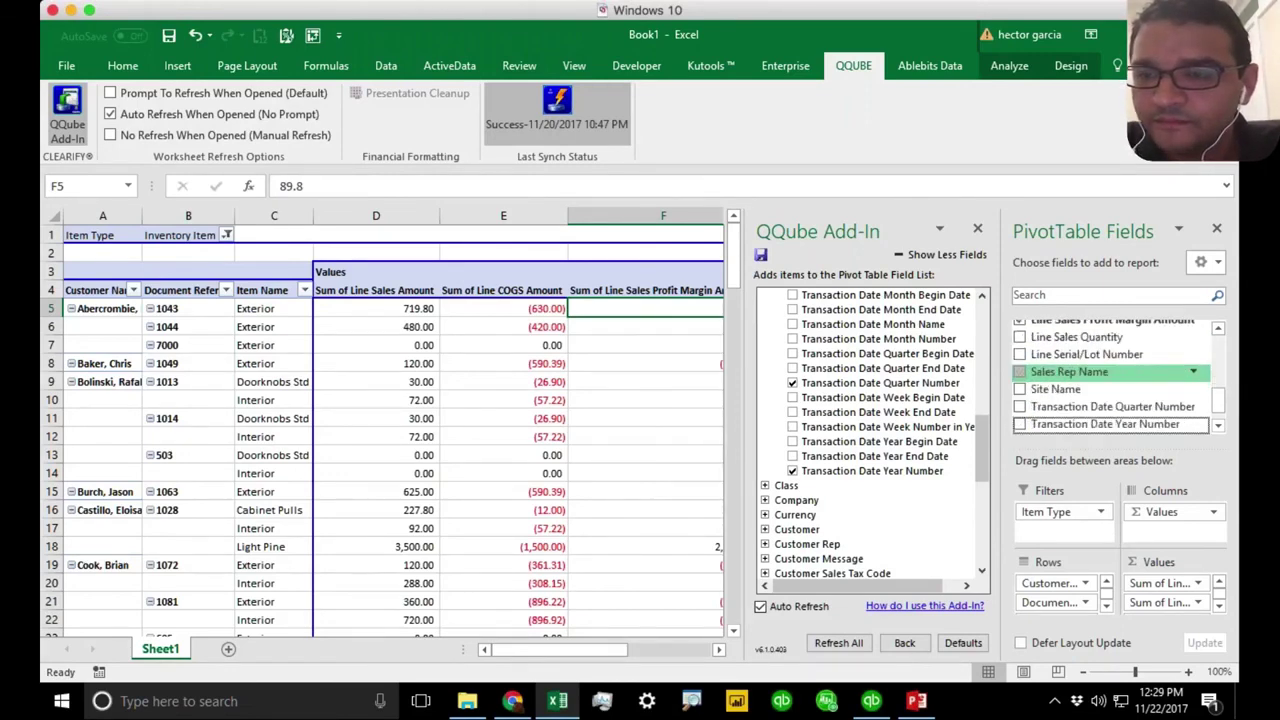
pyautogui.moveTo(1105, 424); pyautogui.dragTo(1065, 531)
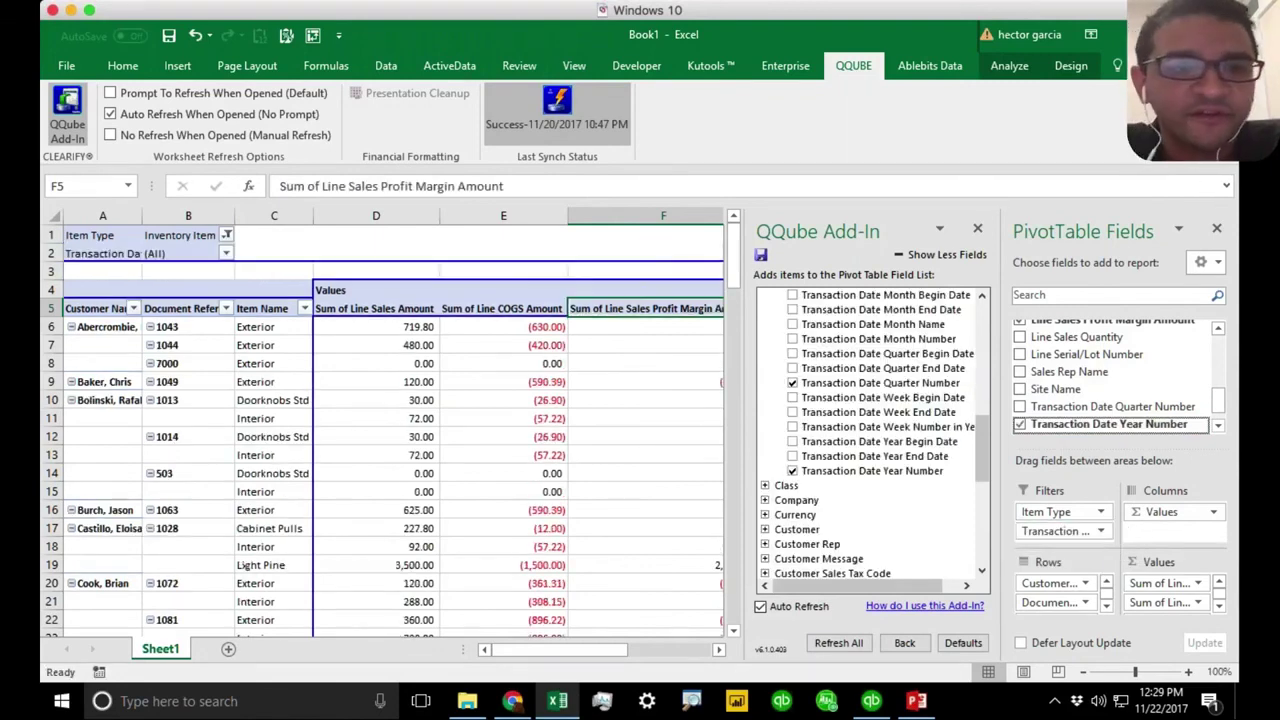
# Step: Filter the pivot table's Transaction Date Year Number to 2016
pyautogui.click(226, 253)
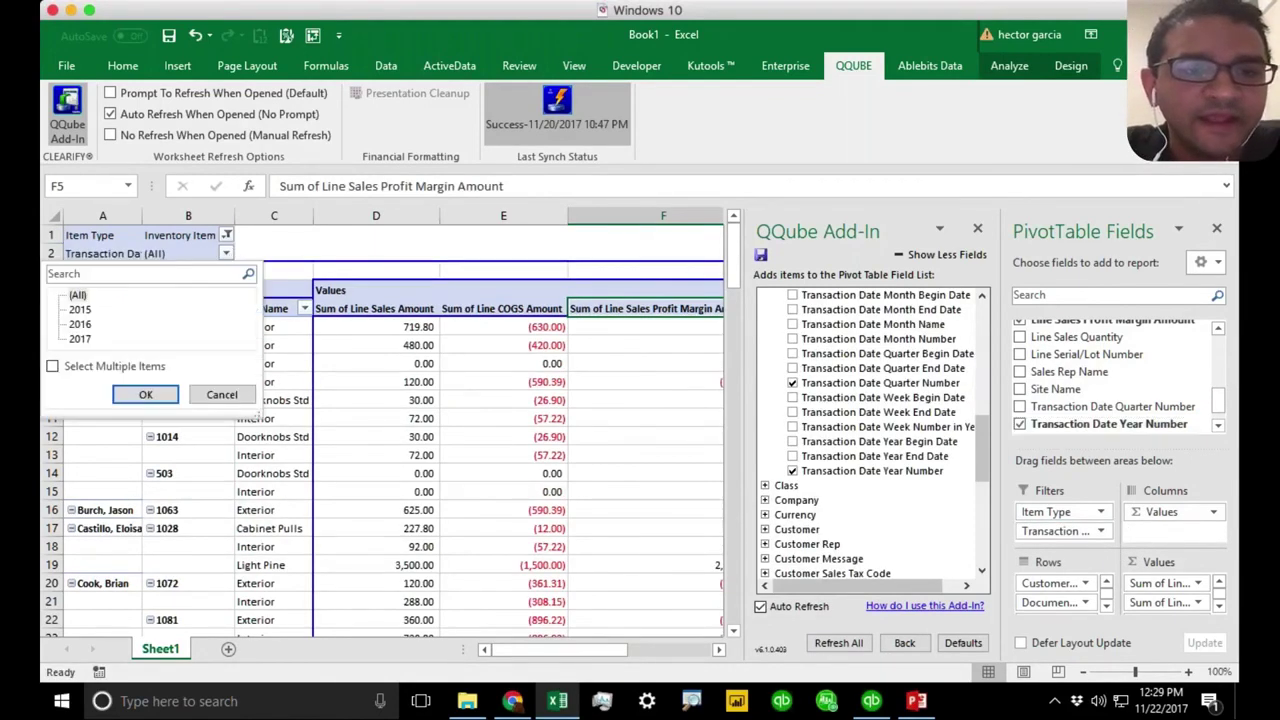
pyautogui.click(96, 328)
pyautogui.click(150, 396)
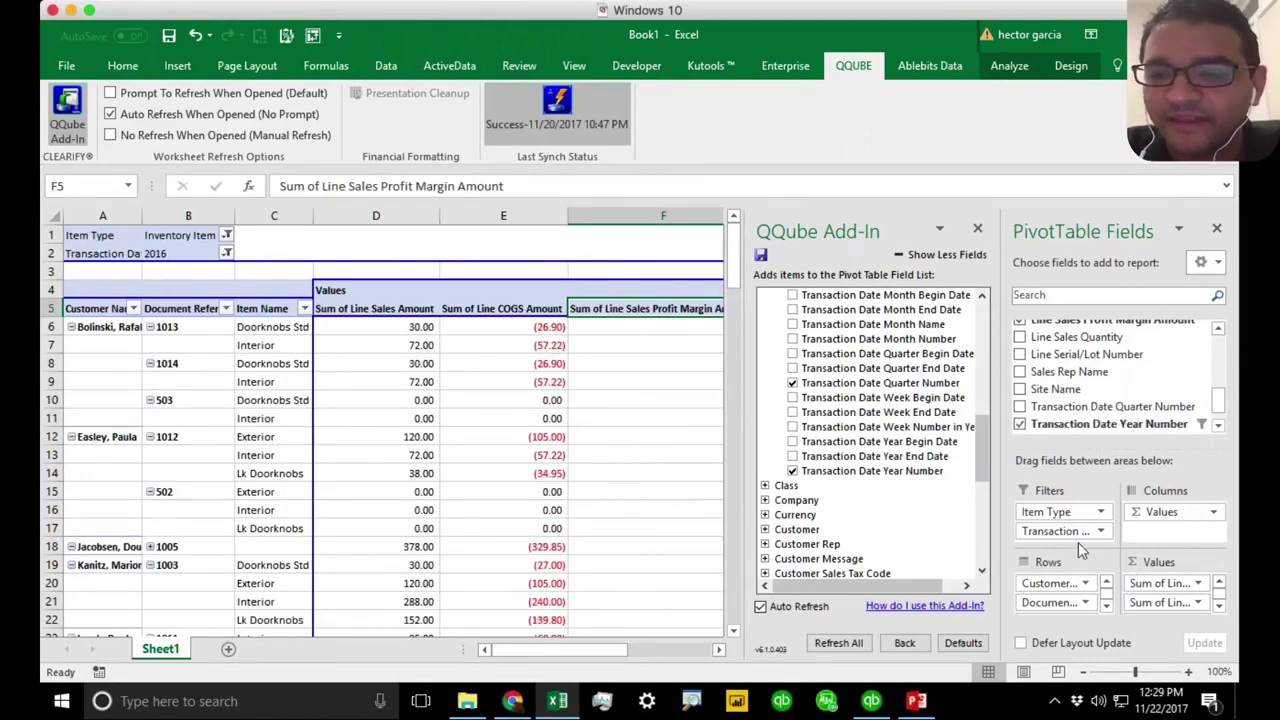
# Step: Add Transaction Date Year End Date to the pivot field list and place it among the report filters
pyautogui.click(792, 459)
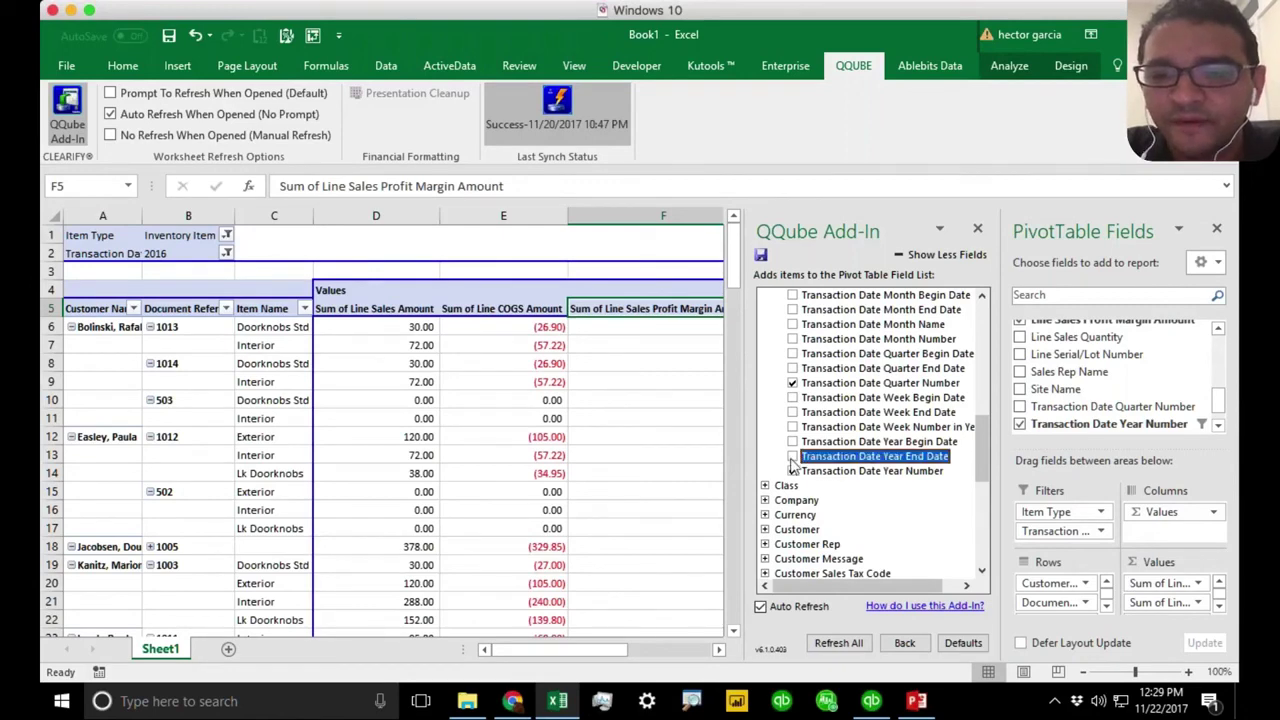
pyautogui.click(792, 457)
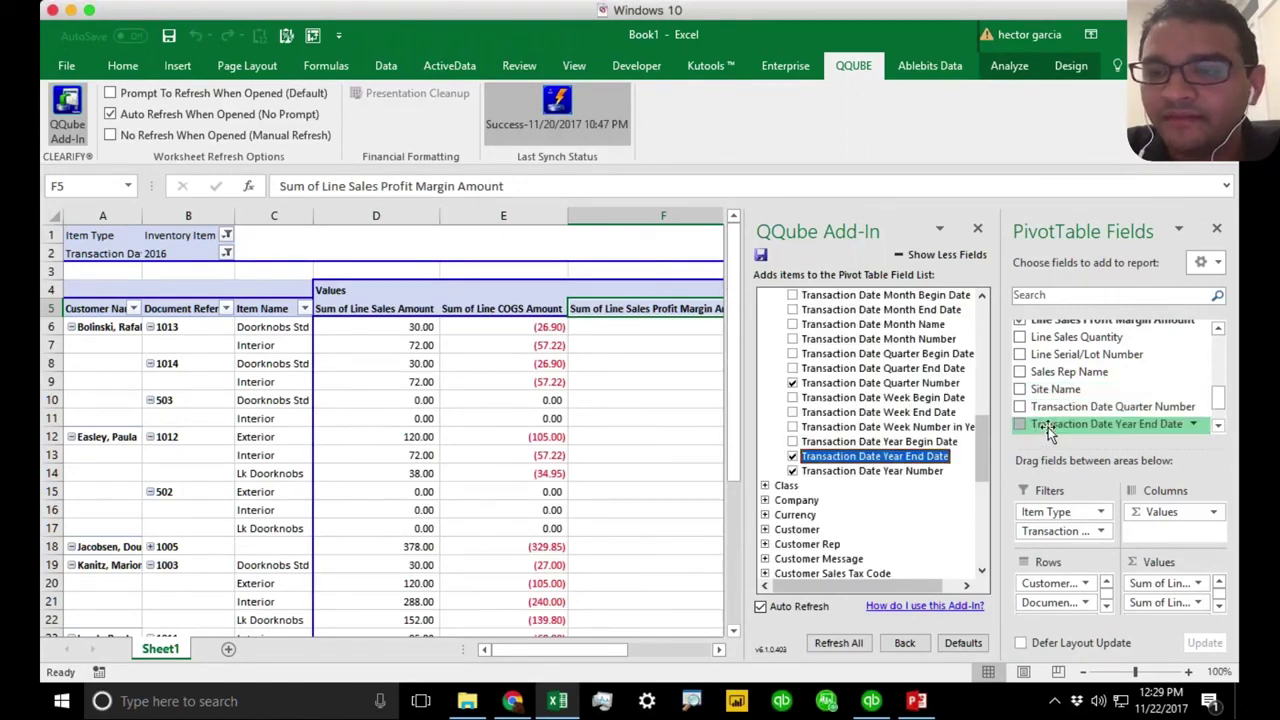
pyautogui.moveTo(1048, 426); pyautogui.dragTo(1010, 532)
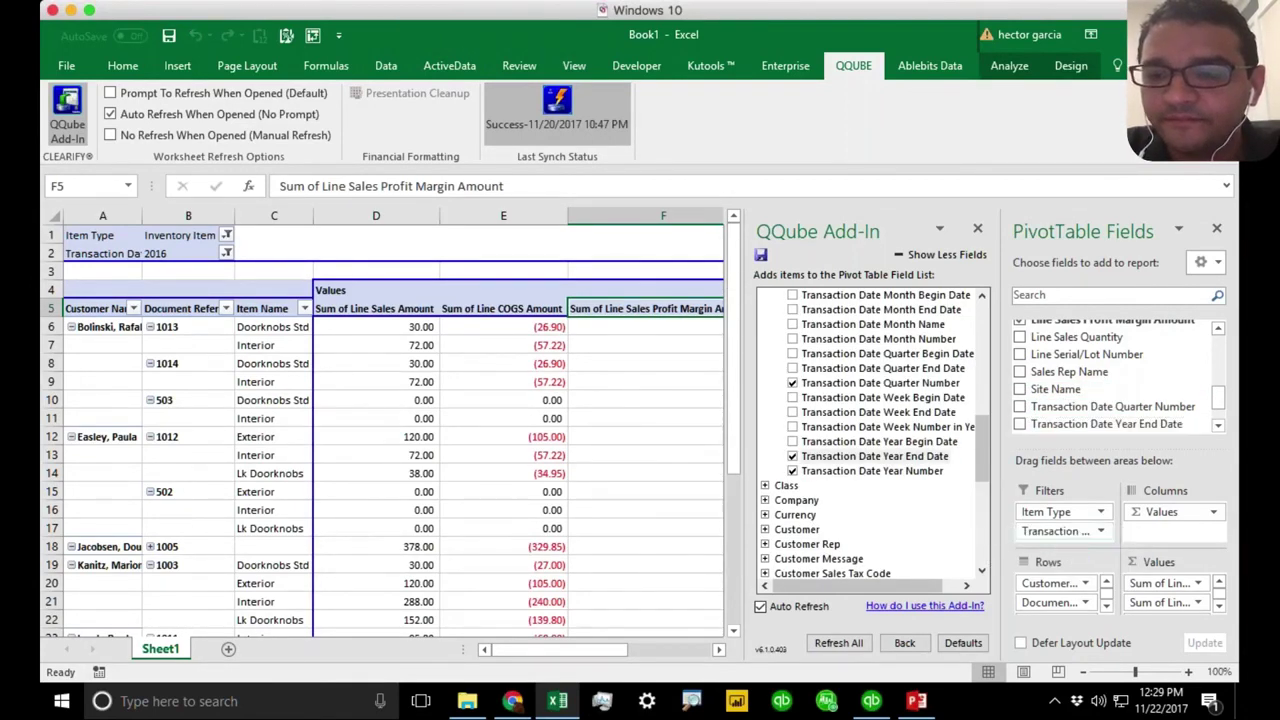
# Step: View the choices of the Transaction Date Year End Date filter without applying one, and the other Transaction Date fields
pyautogui.click(228, 272)
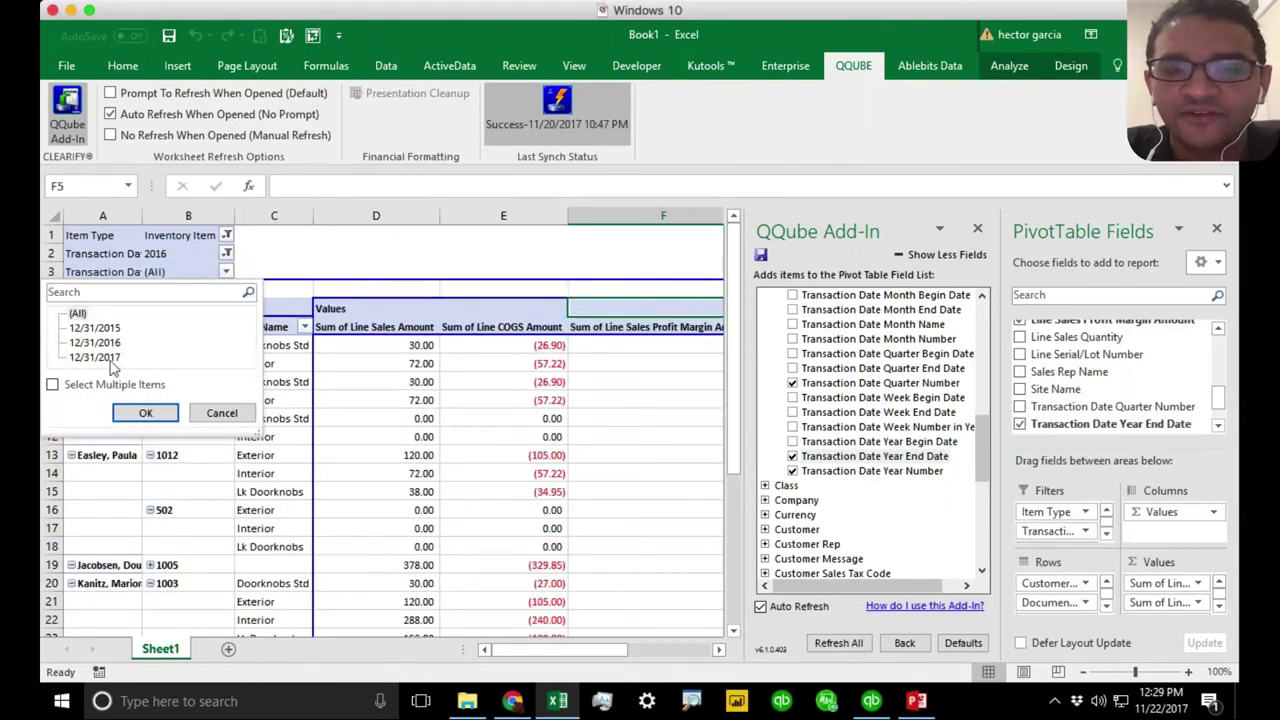
pyautogui.click(225, 412)
pyautogui.moveTo(988, 447)
pyautogui.mouseDown()
pyautogui.moveTo(992, 339)
pyautogui.moveTo(988, 432)
pyautogui.mouseUp()
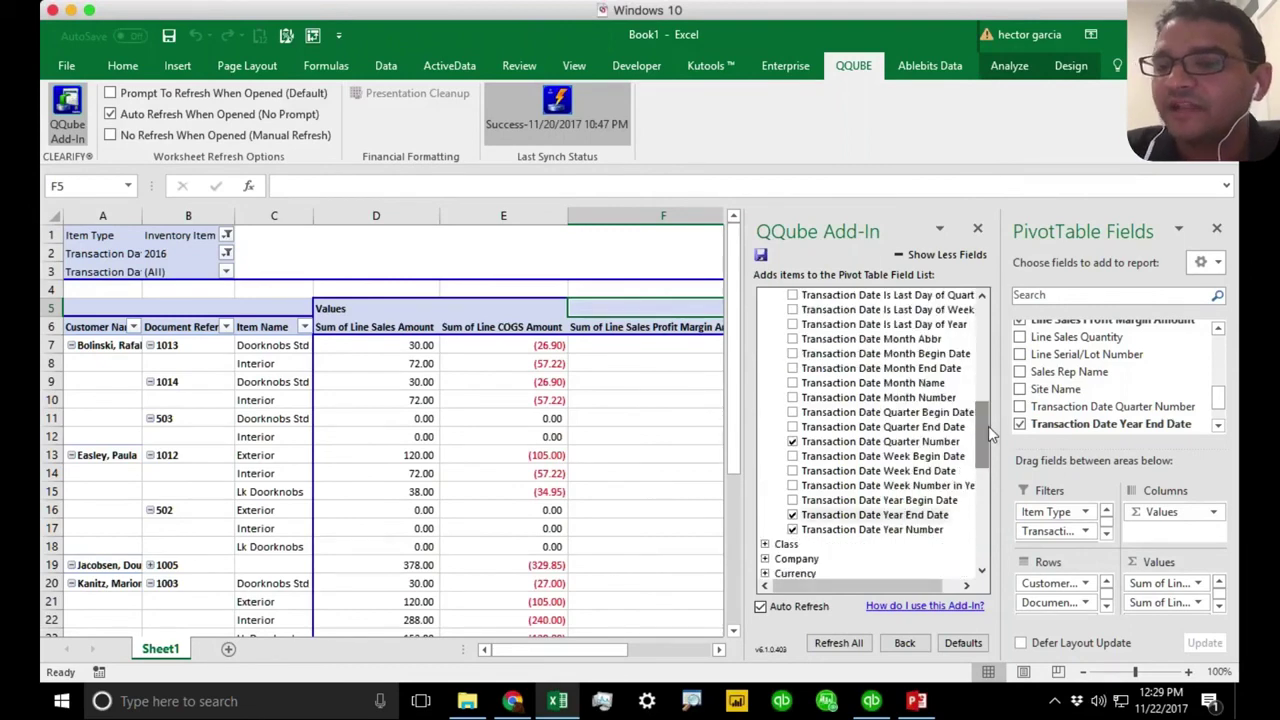